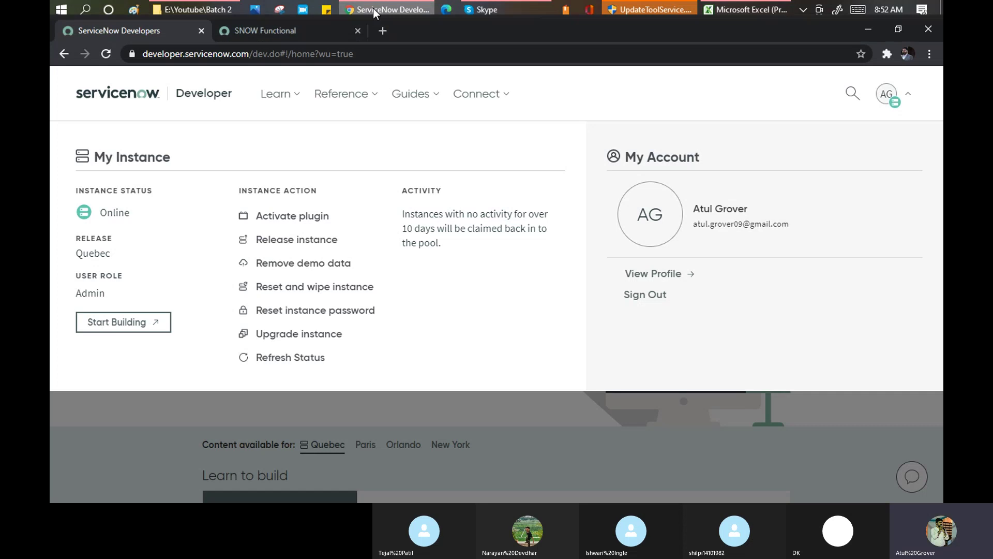
Switch to the SNOW Functional instance, open Maintain Catalog Items and remove all filter conditions from the list
click(262, 29)
click(831, 267)
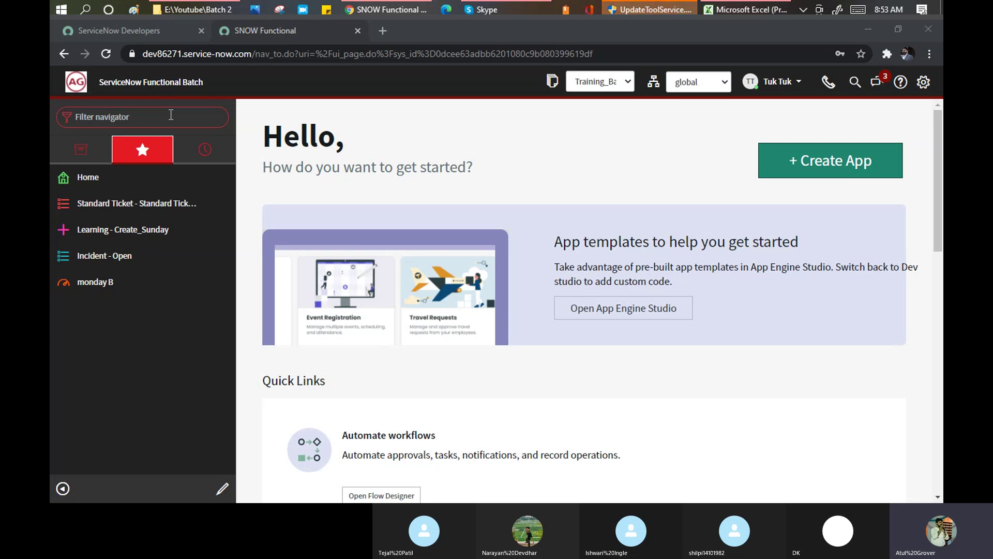
click(185, 123)
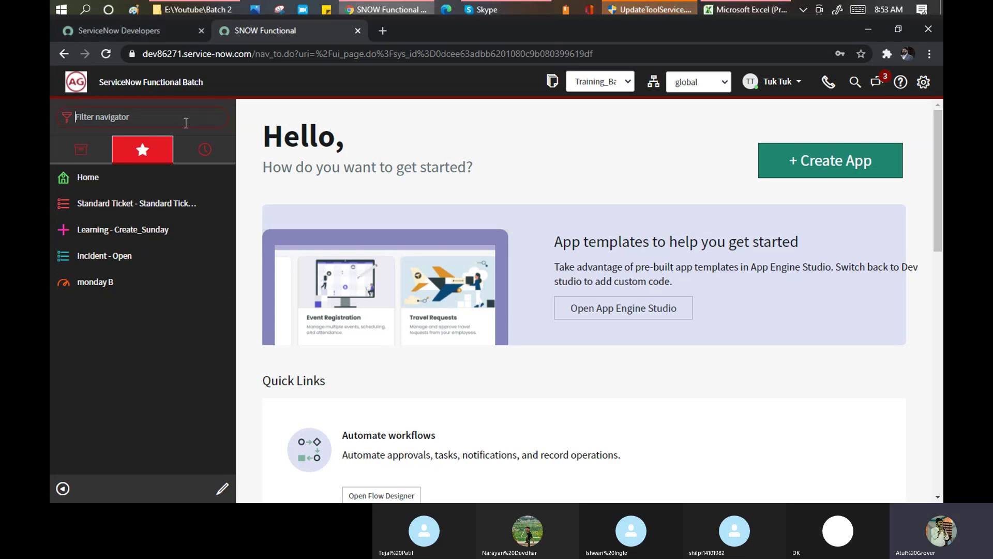
text(ca)
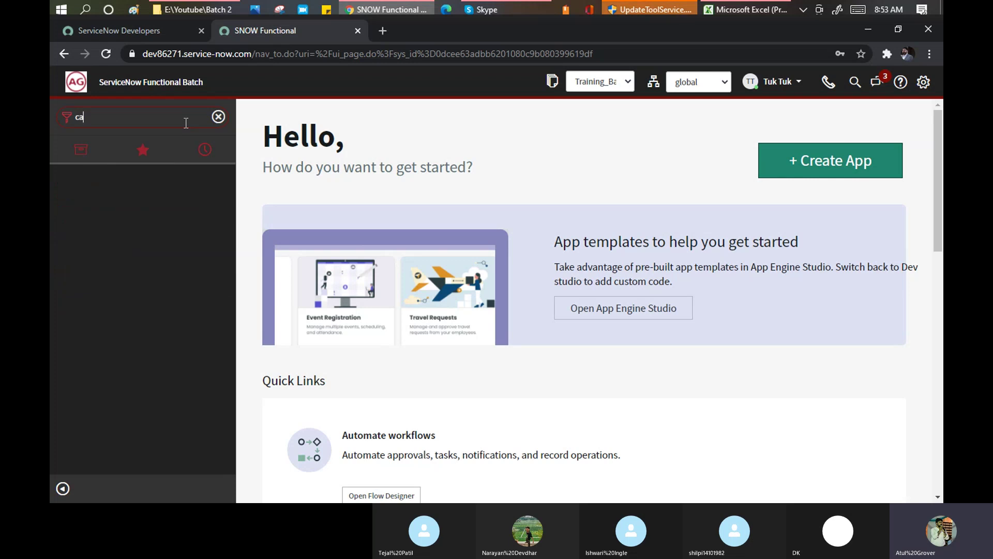
text(talog ite)
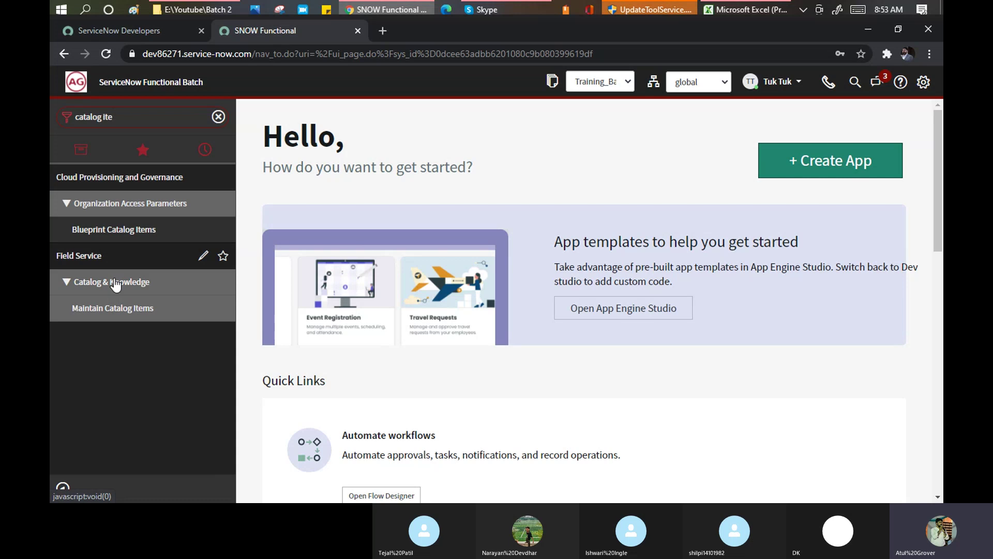
click(123, 308)
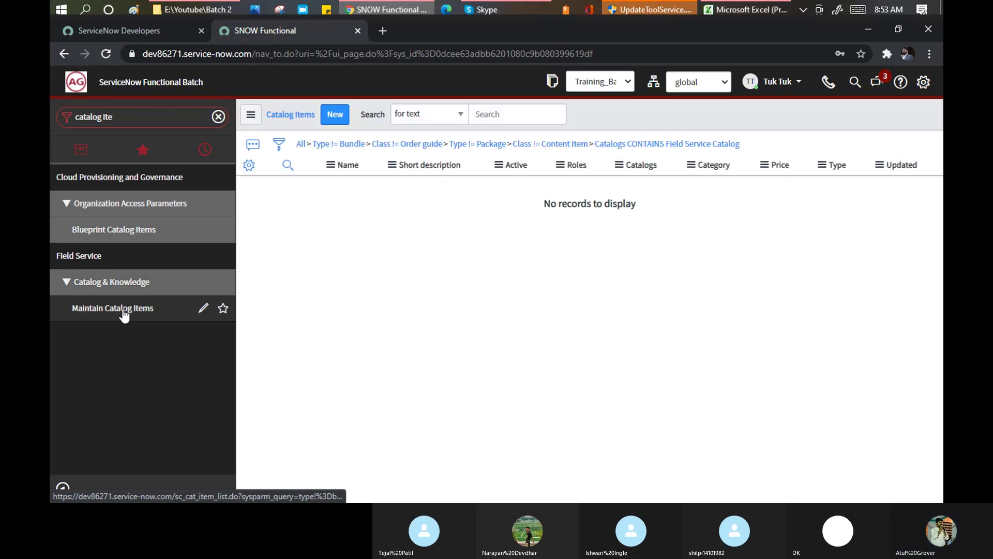
click(302, 145)
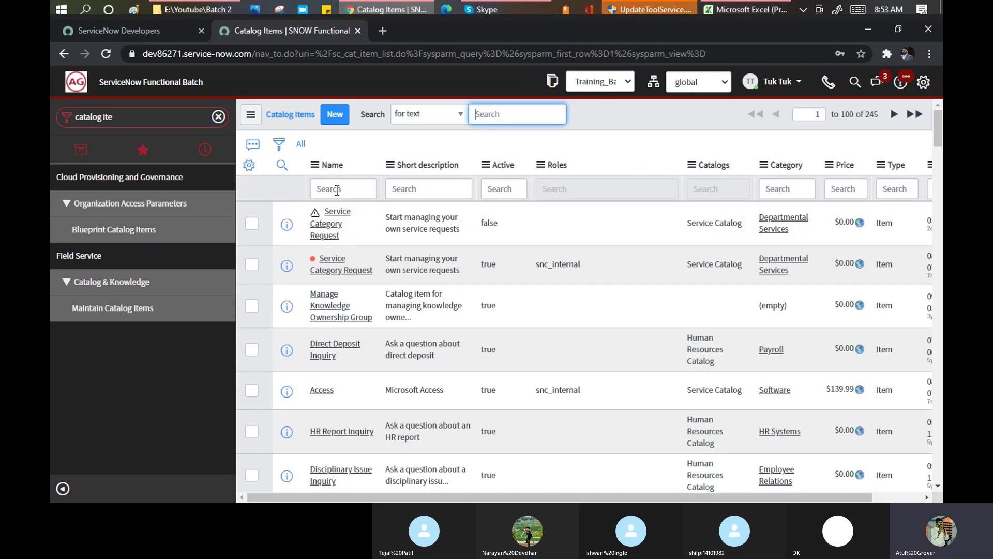
Filter the catalog items by names containing "snow" and open the SNOW item to examine its form
click(336, 189)
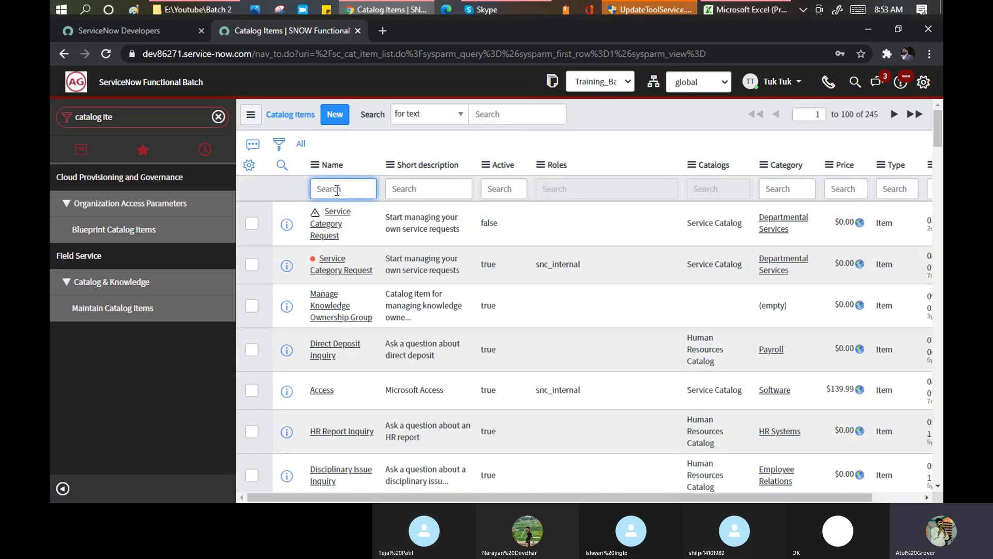
text(*sn)
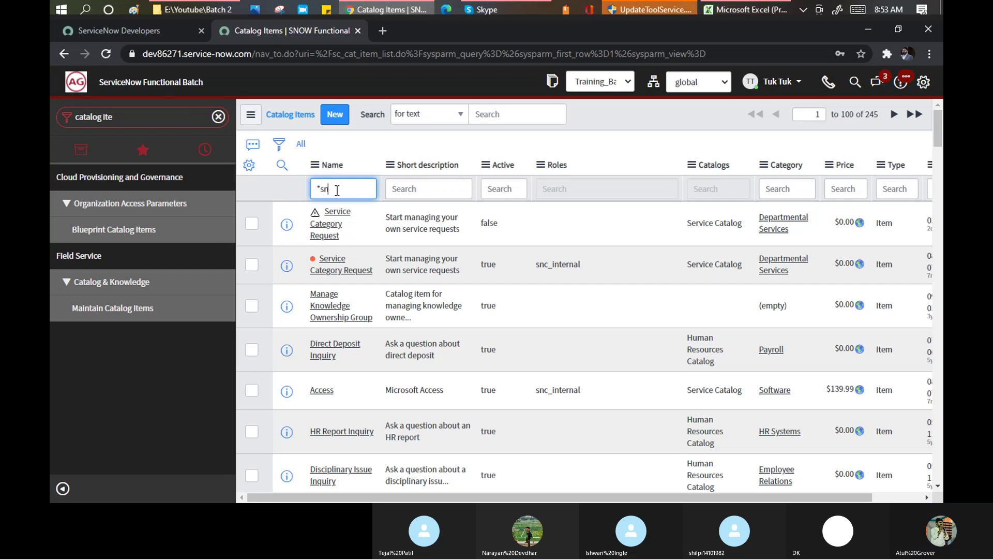
text(ow)
key(Return)
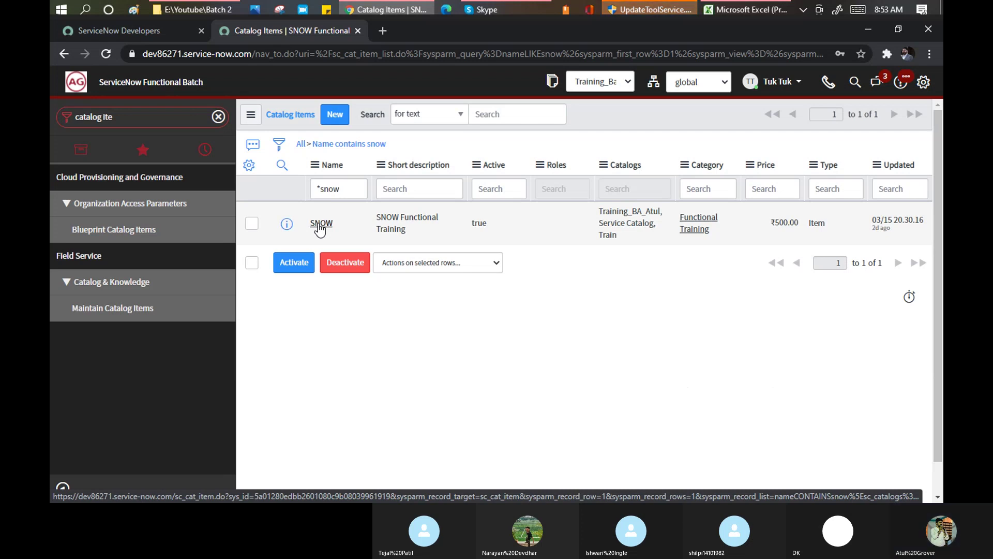
click(324, 223)
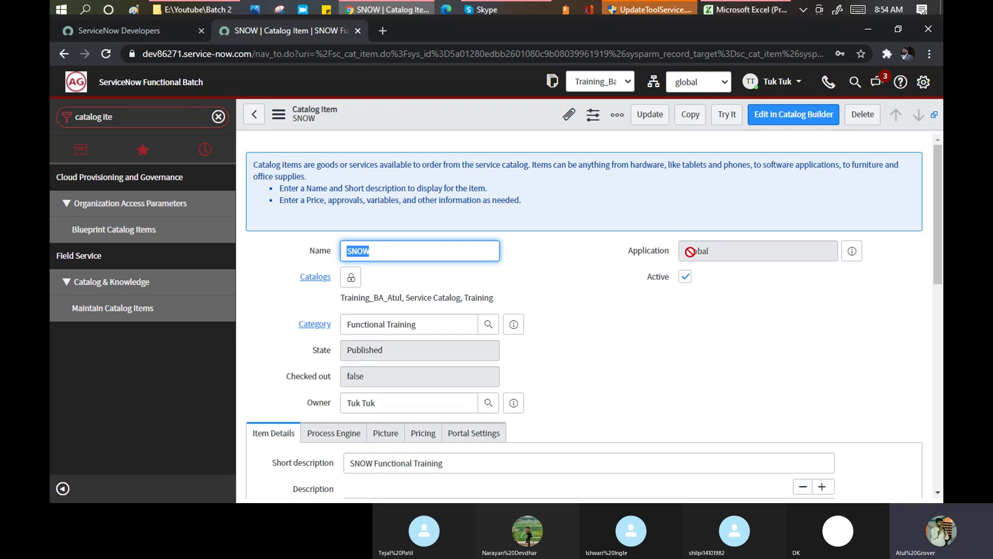
scroll(636, 250, down, 3)
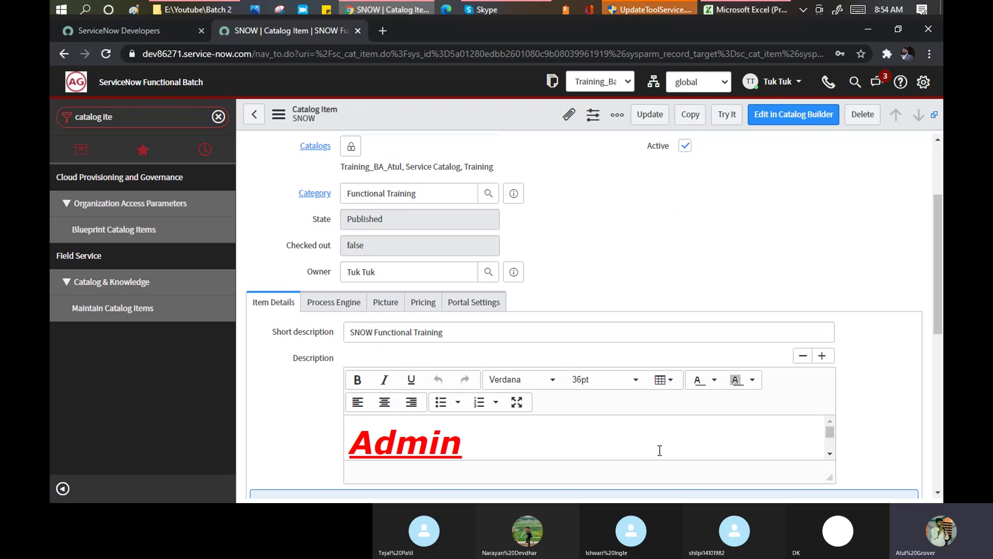
scroll(499, 244, down, 5)
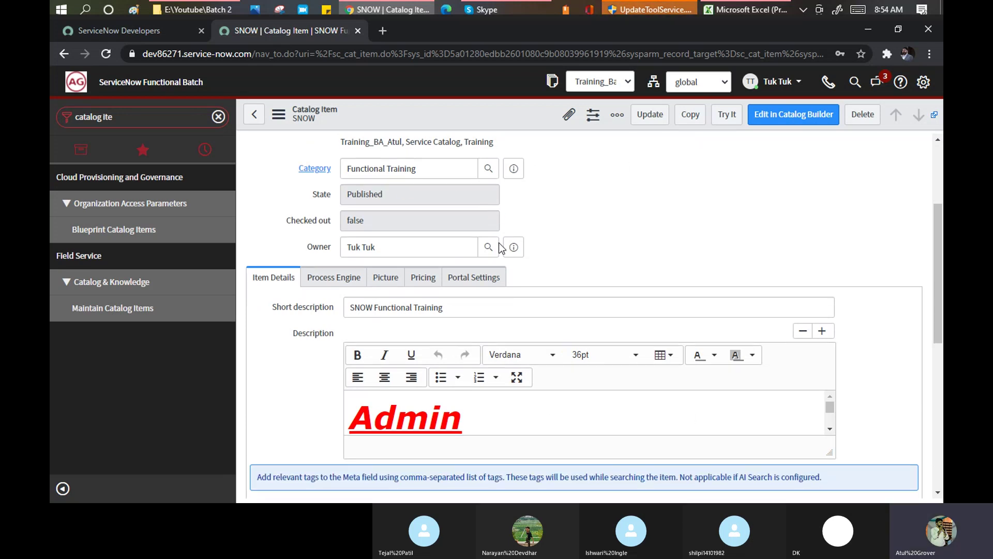
click(799, 119)
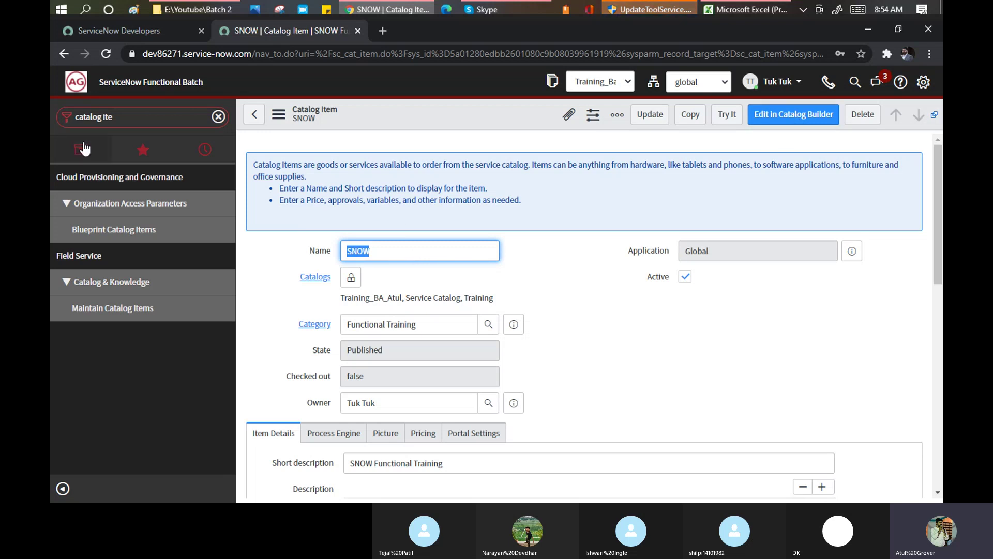
Return to the list, create a catalog item named "Thursday" and save it while keeping its record open
click(260, 114)
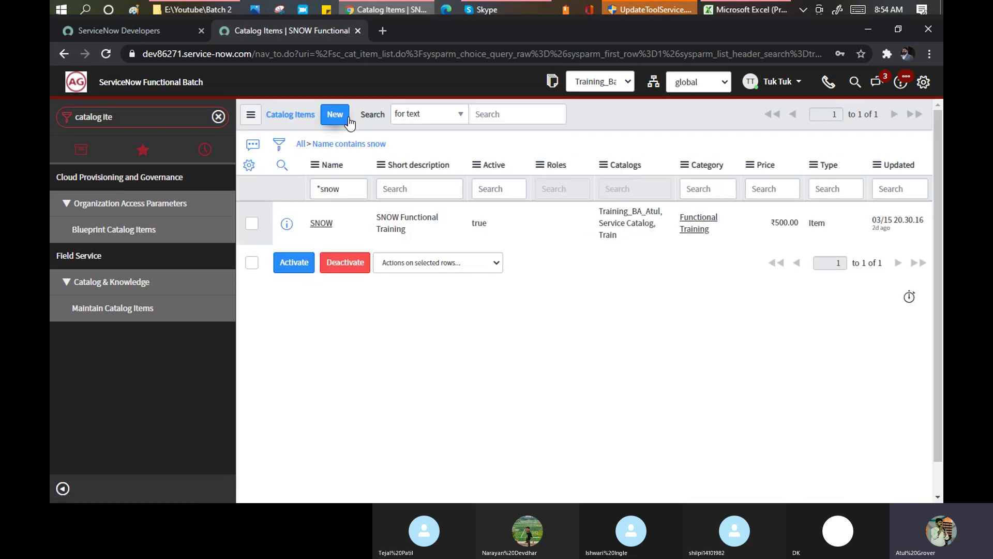
click(335, 116)
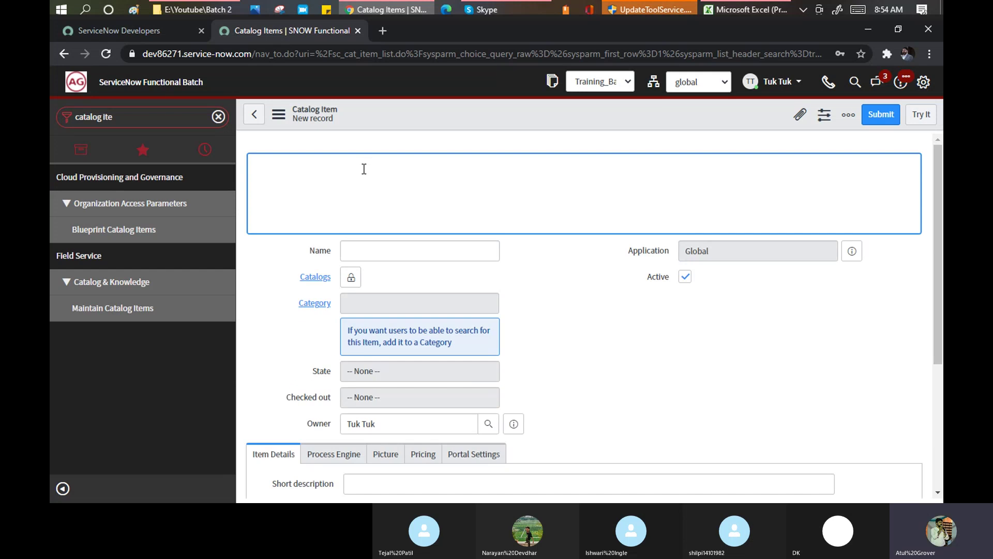
click(376, 250)
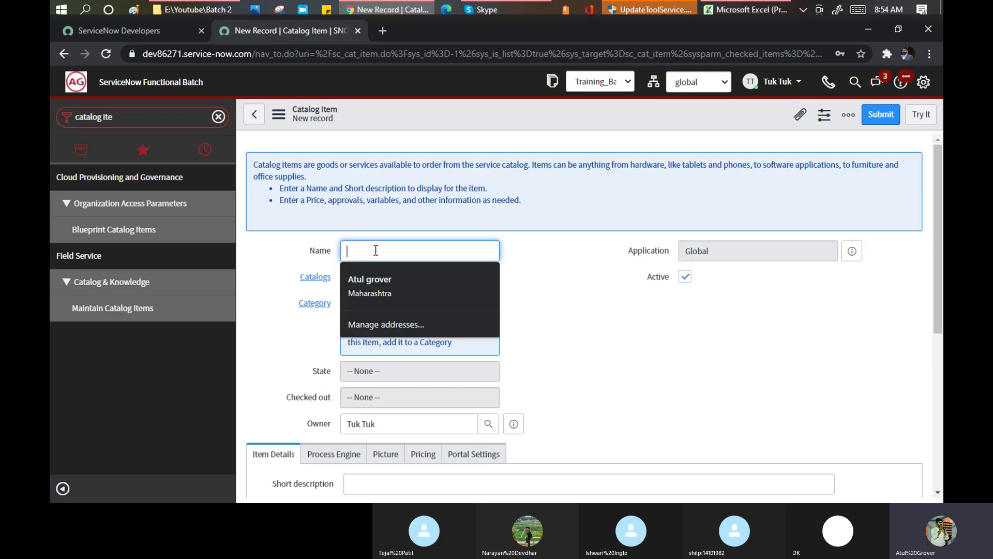
text(Thursday)
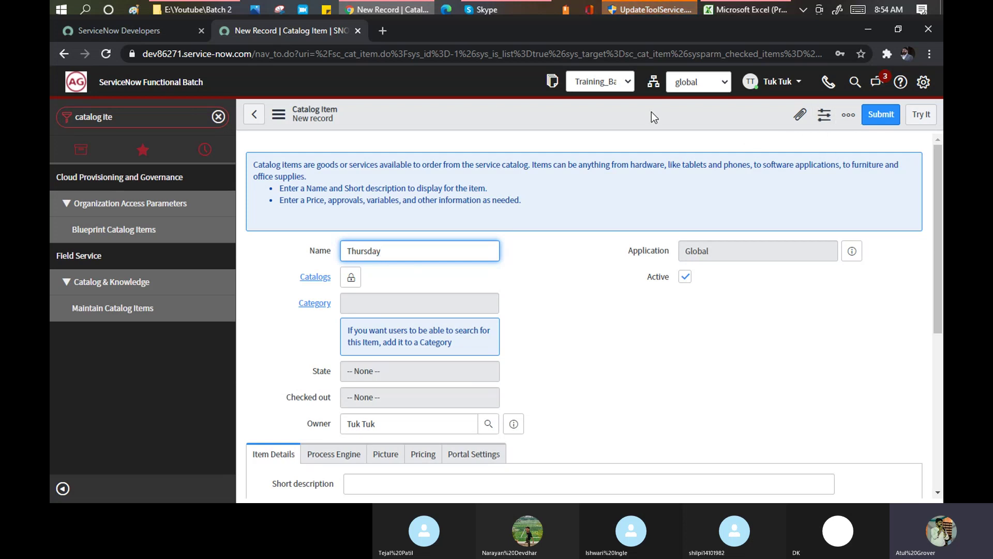
right_click(651, 114)
click(669, 127)
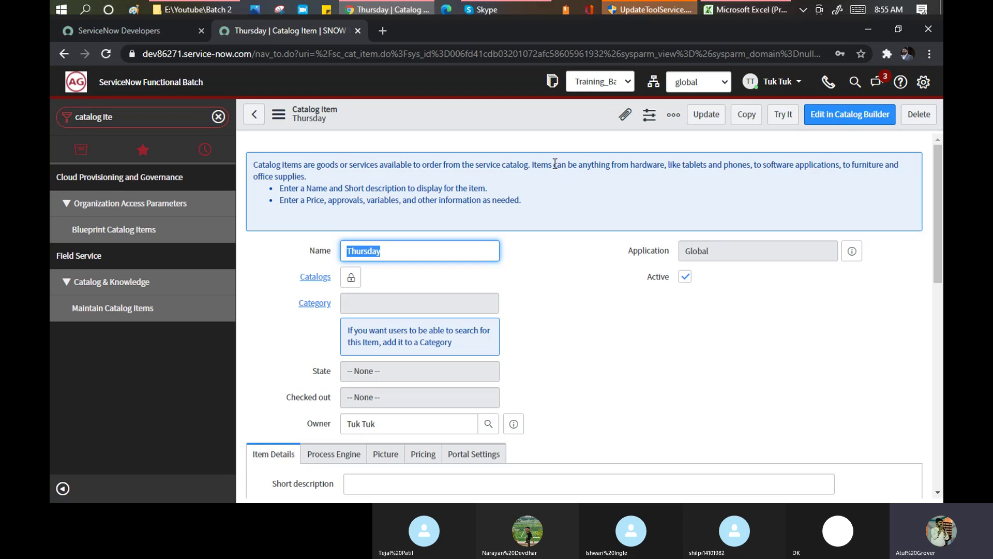
Search the navigator for "catalog buil" and open Catalog Builder
click(127, 118)
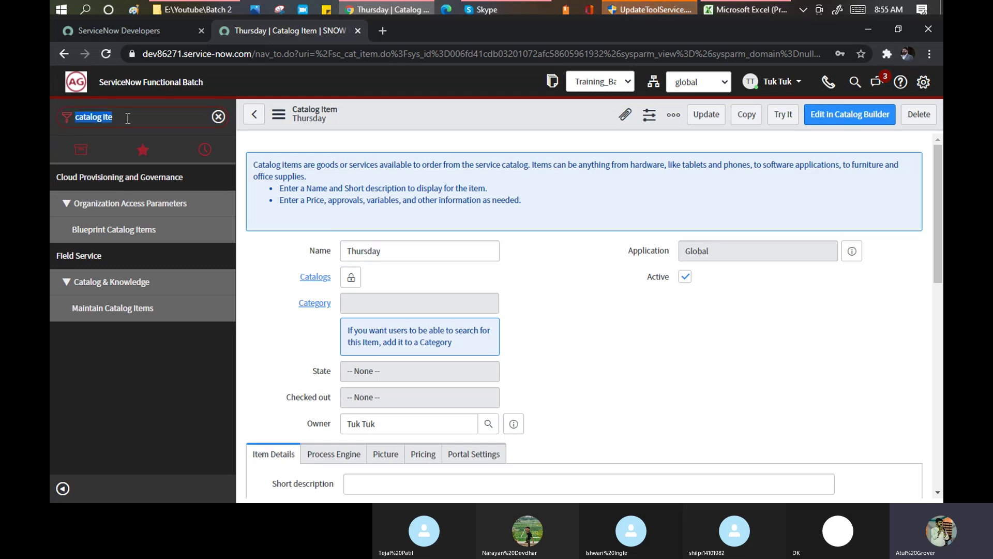
key(BackSpace)
key(BackSpace)
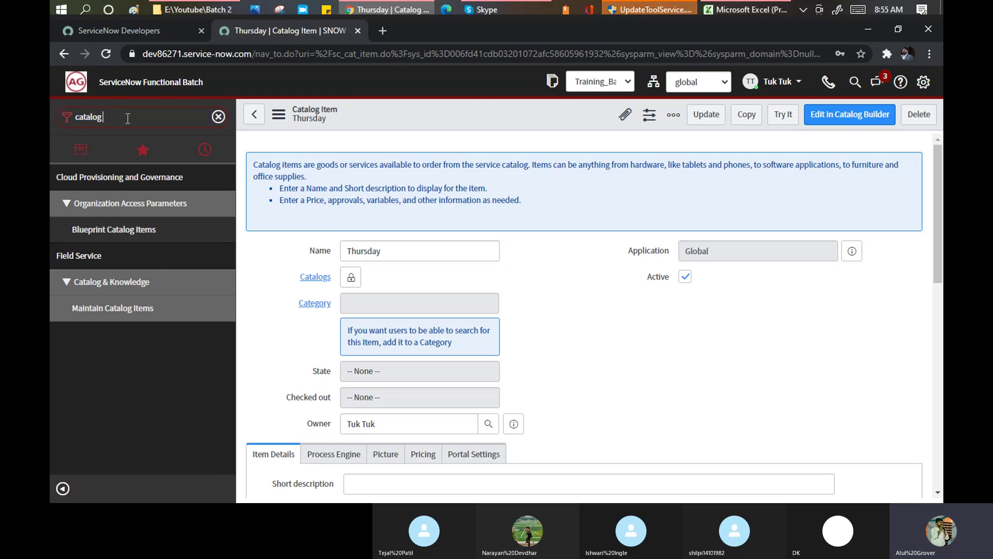
text(buil)
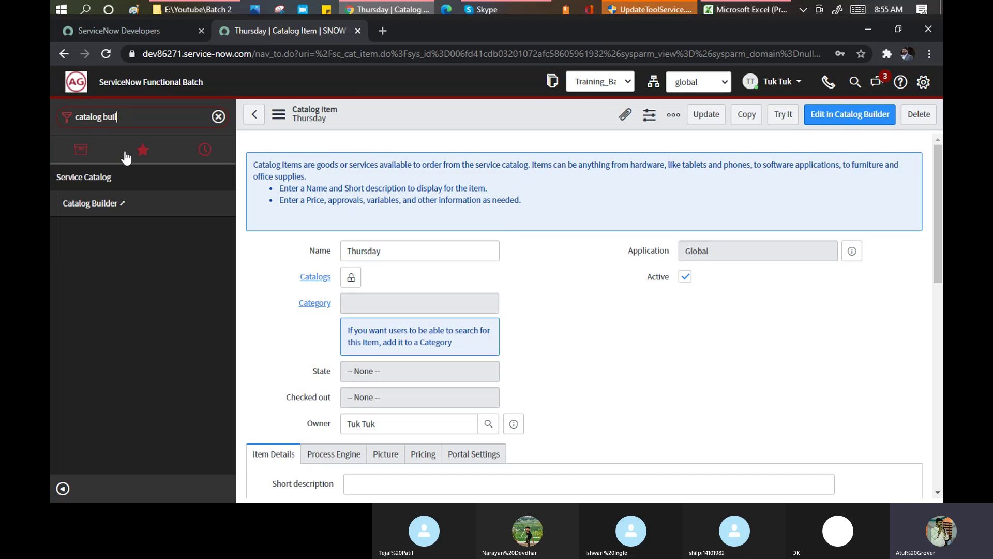
click(102, 203)
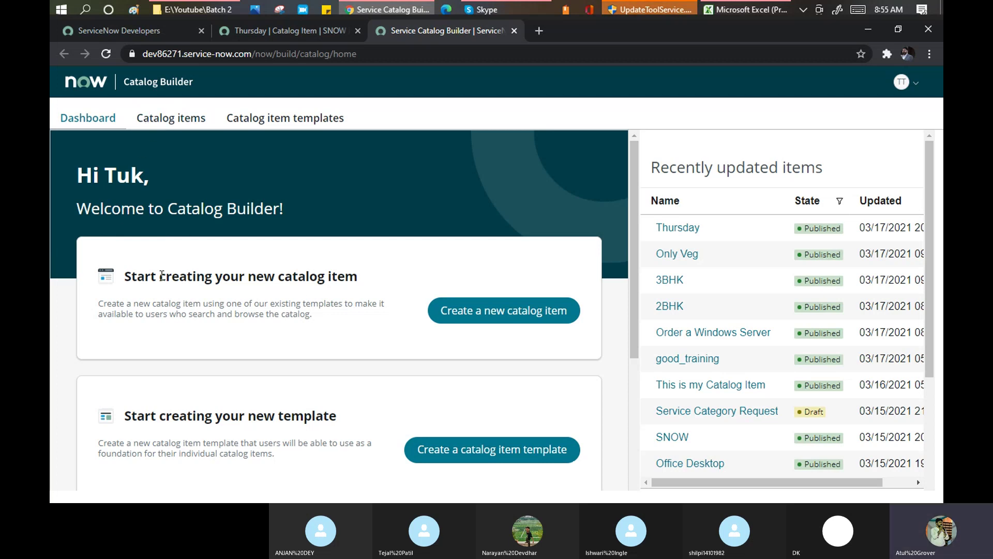
Examine the catalog item and template creation options in Catalog Builder and compare them with the Thursday record's form
drag(162, 274, 356, 278)
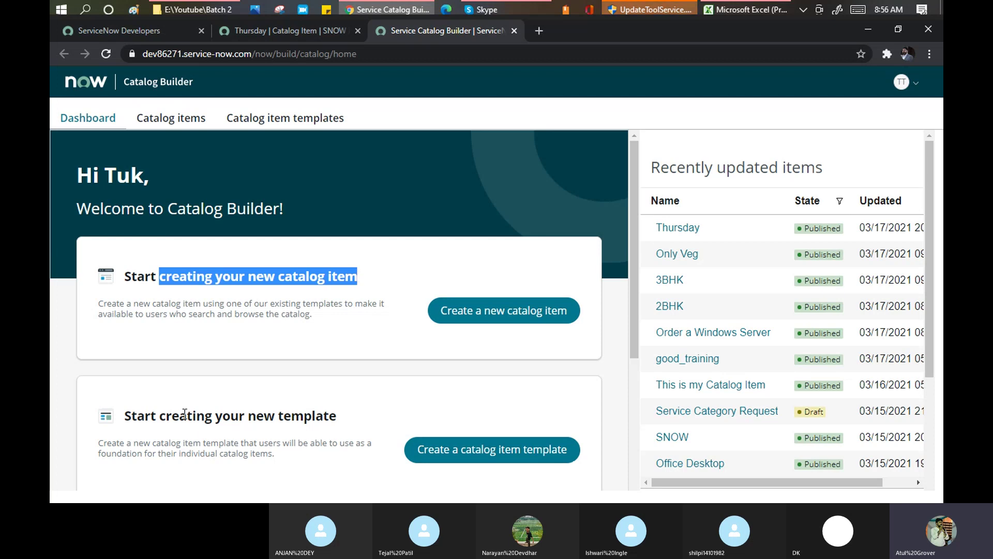
drag(187, 416, 339, 428)
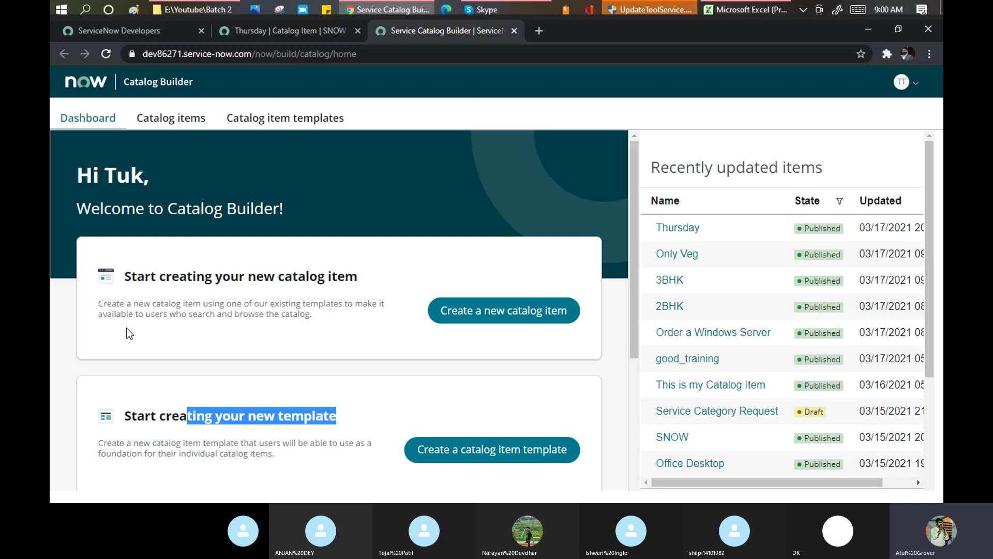
drag(205, 277, 356, 278)
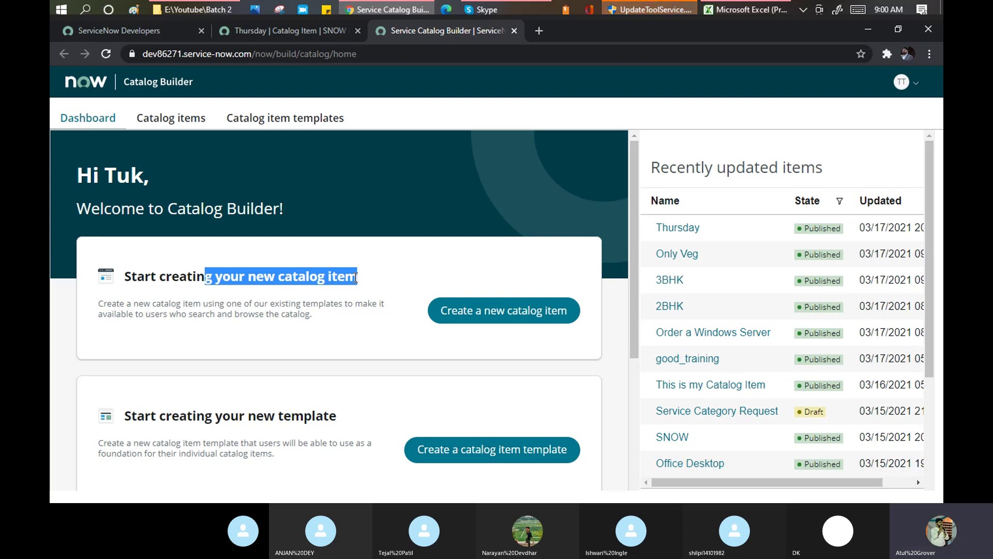
click(268, 31)
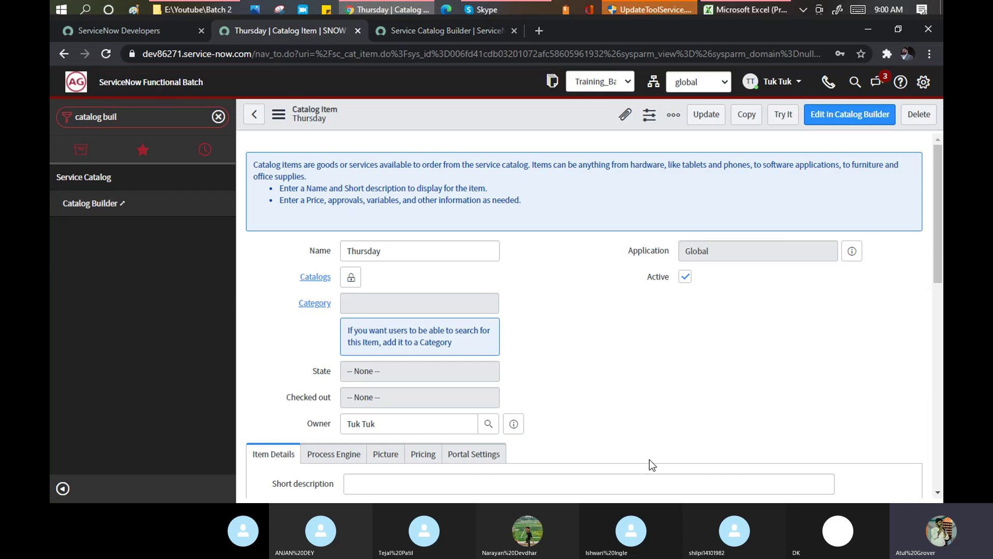
scroll(426, 274, down, 3)
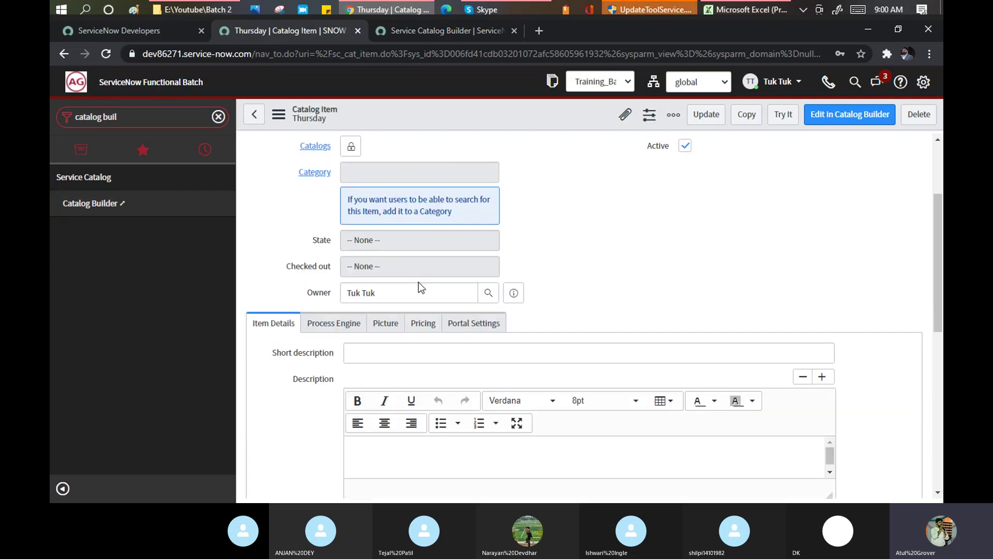
click(408, 30)
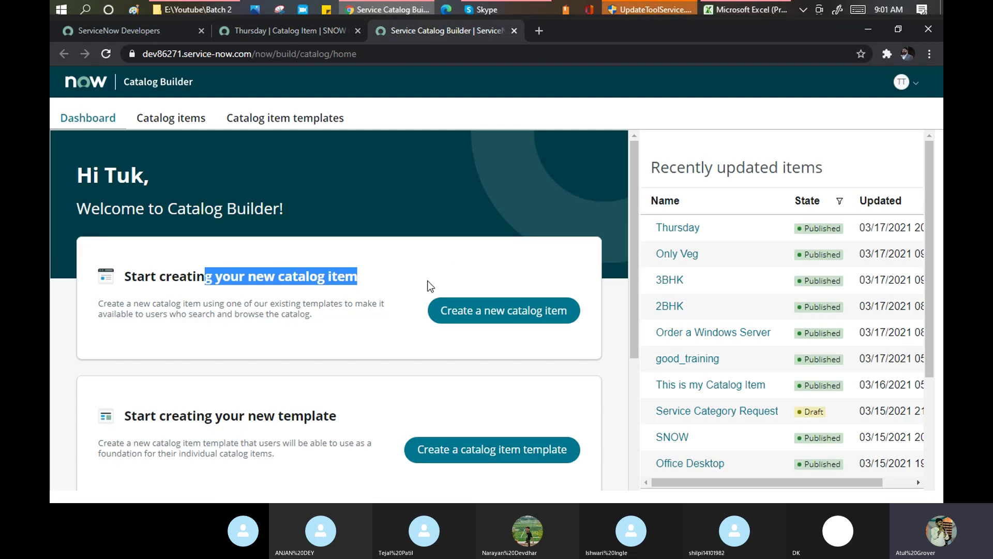
Start a new catalog item in Catalog Builder and compare its listed stages with the Thursday record's sections and related lists
click(479, 309)
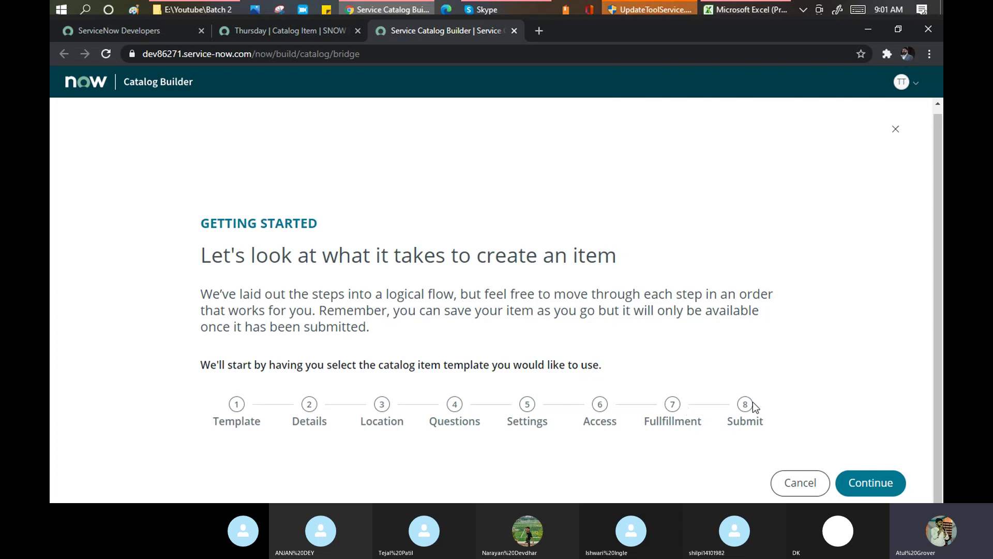
click(293, 24)
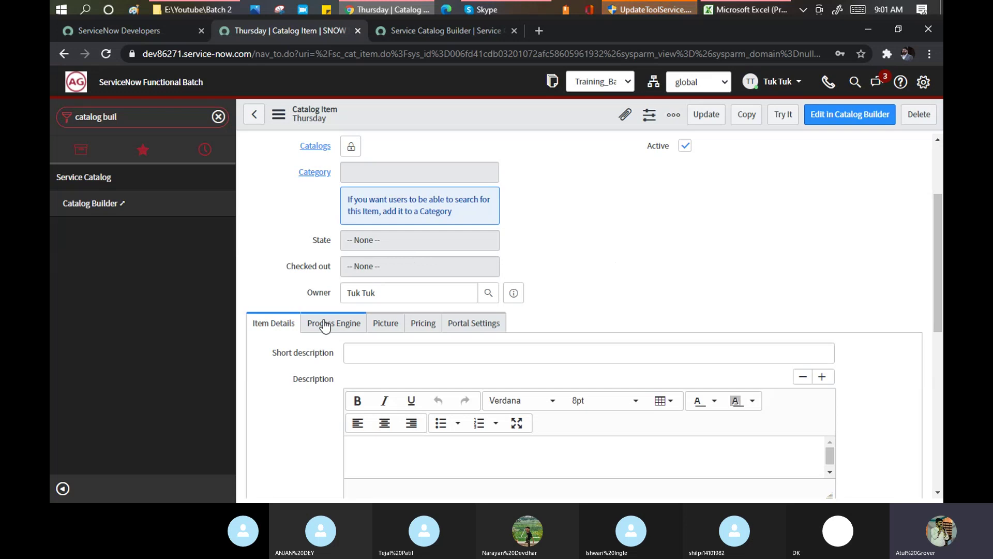
scroll(325, 323, down, 1)
scroll(325, 325, down, 8)
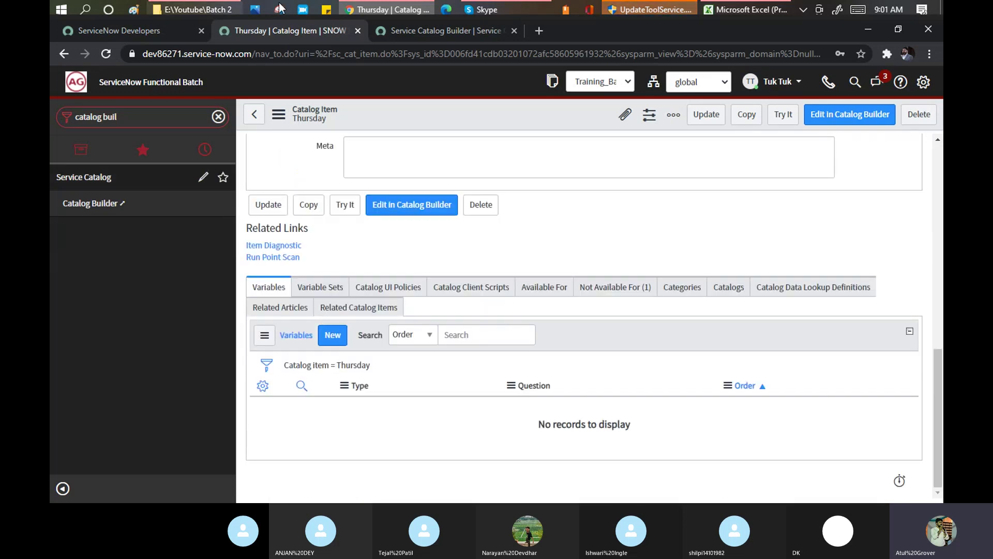
click(438, 31)
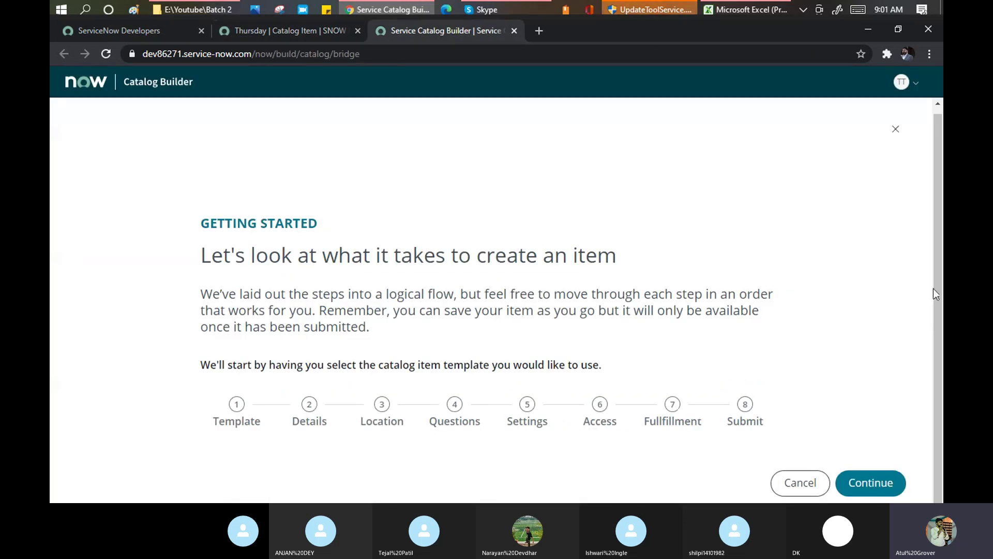
Continue to the item template selection, examine the available catalog item templates and cancel the item creation
click(871, 485)
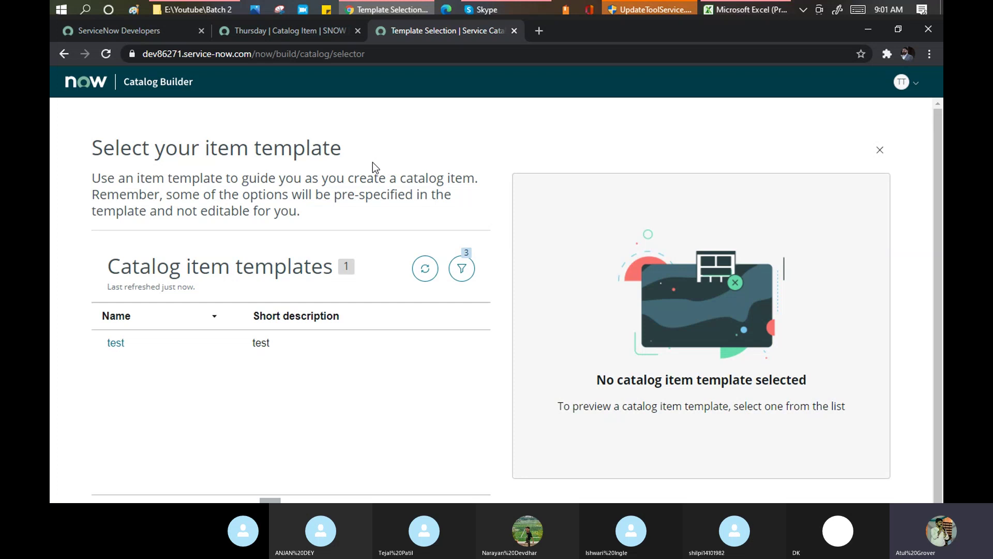
scroll(373, 163, down, 1)
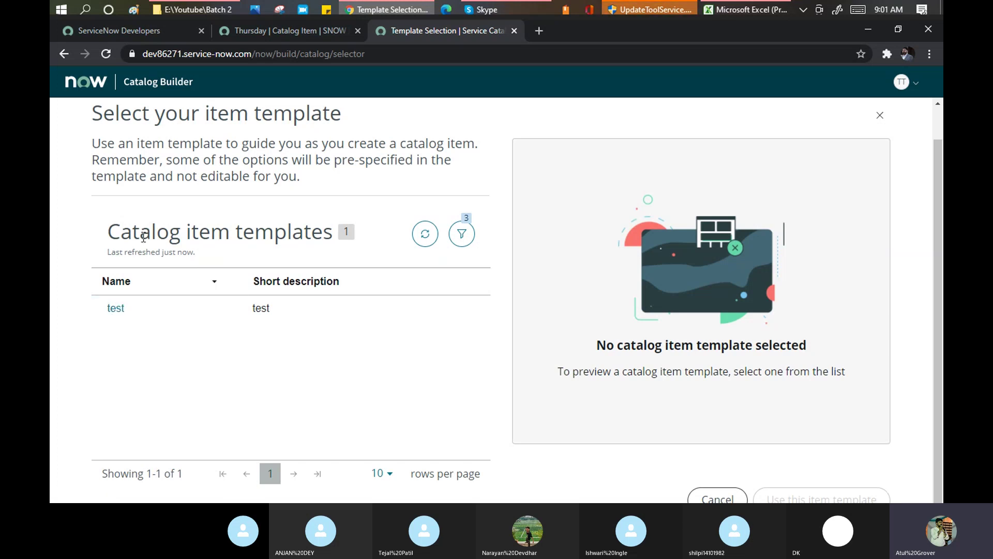
scroll(149, 170, up, 1)
scroll(149, 171, down, 1)
click(716, 497)
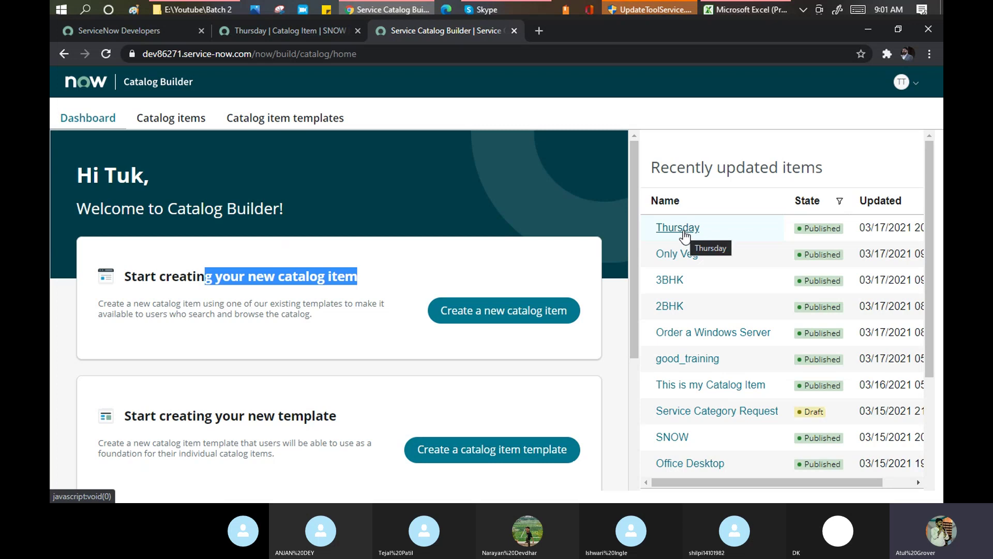
Check the Thursday record's form, return to Catalog Builder and open the Thursday item's summary from the recently updated items
click(255, 30)
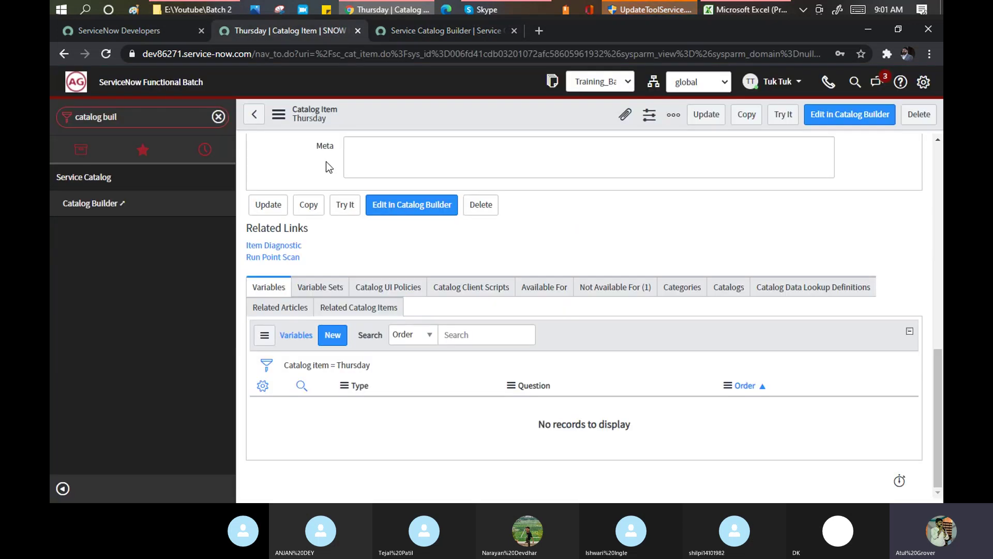
scroll(356, 210, up, 10)
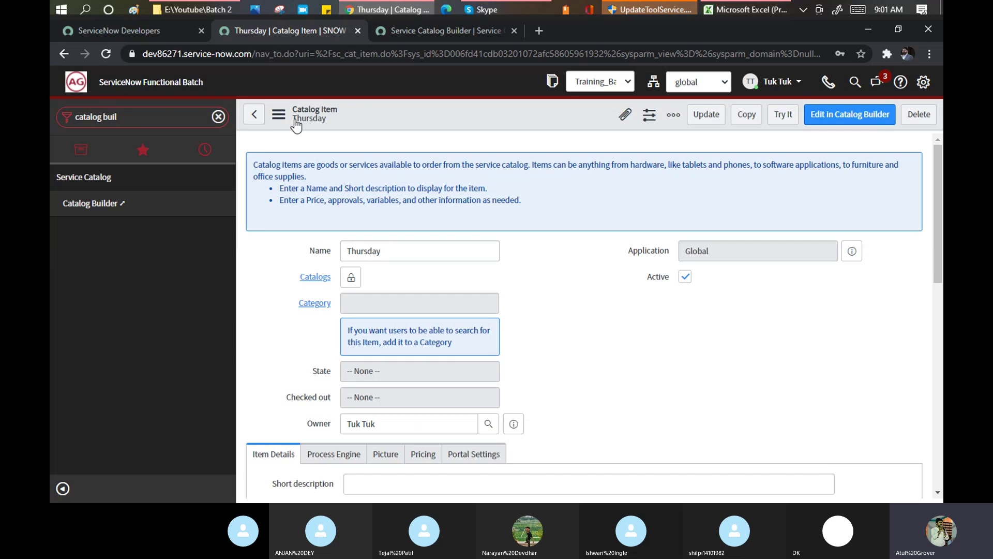
click(408, 30)
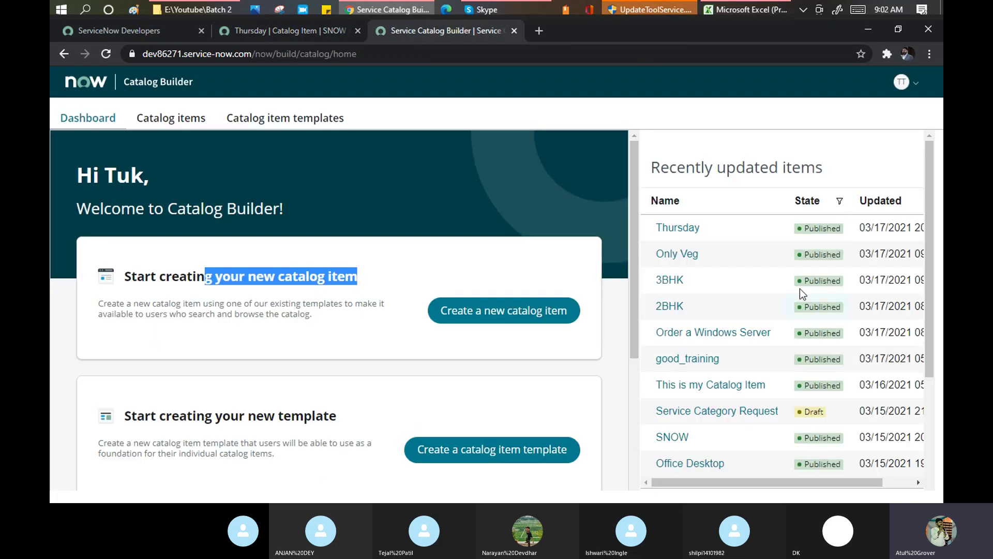
click(680, 232)
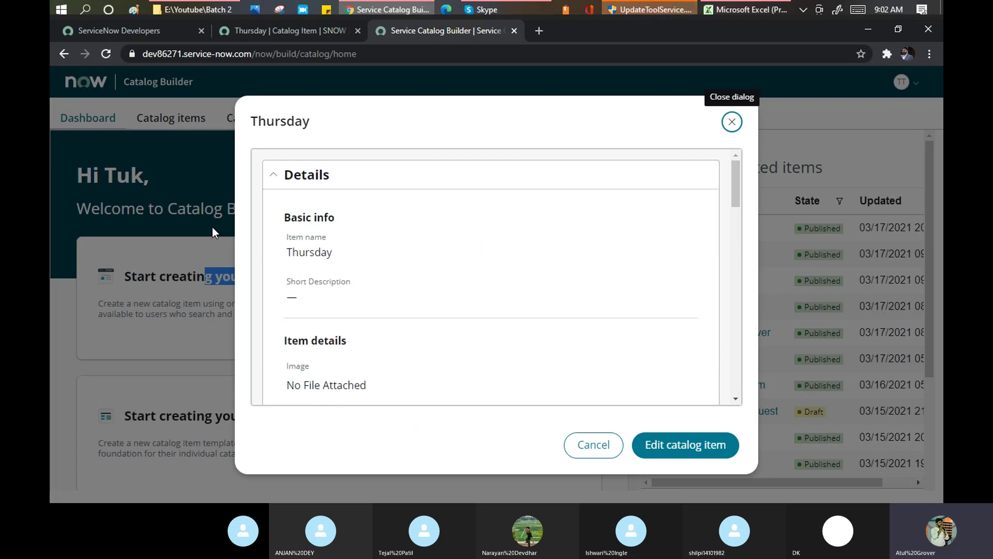
Examine the Thursday record's Process Engine, Picture, Pricing and Portal Settings sections and its related lists
click(266, 28)
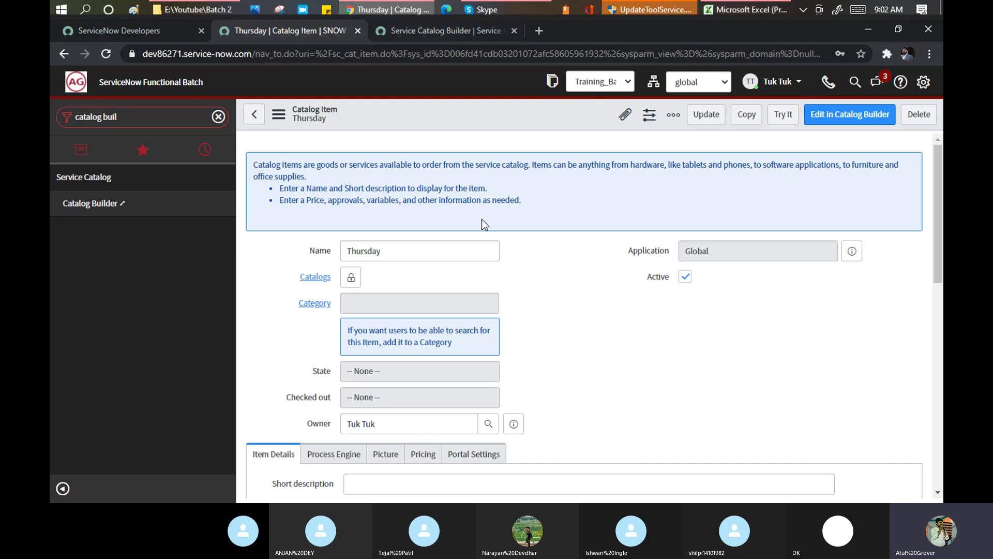
scroll(602, 312, down, 3)
scroll(406, 207, up, 3)
scroll(359, 311, down, 4)
click(335, 258)
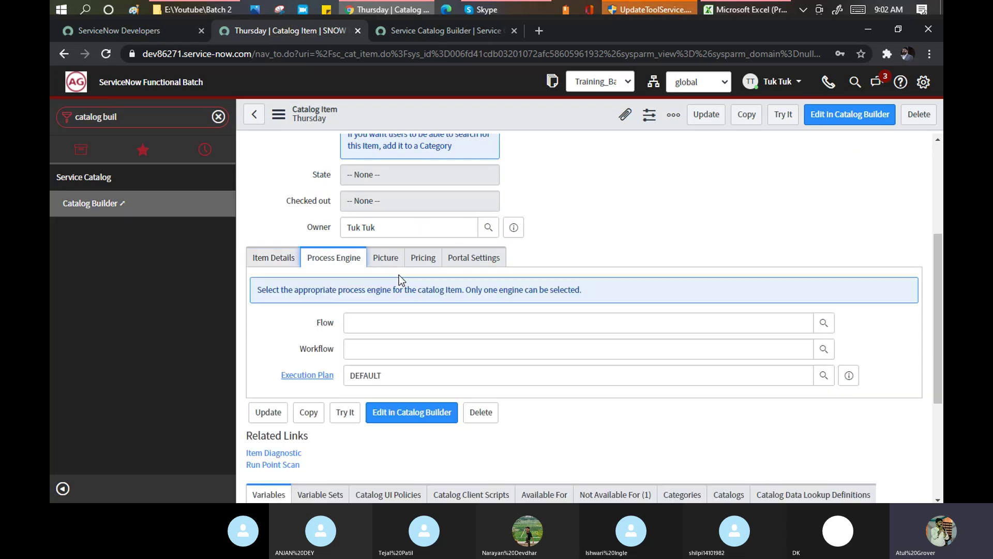
click(385, 258)
click(423, 257)
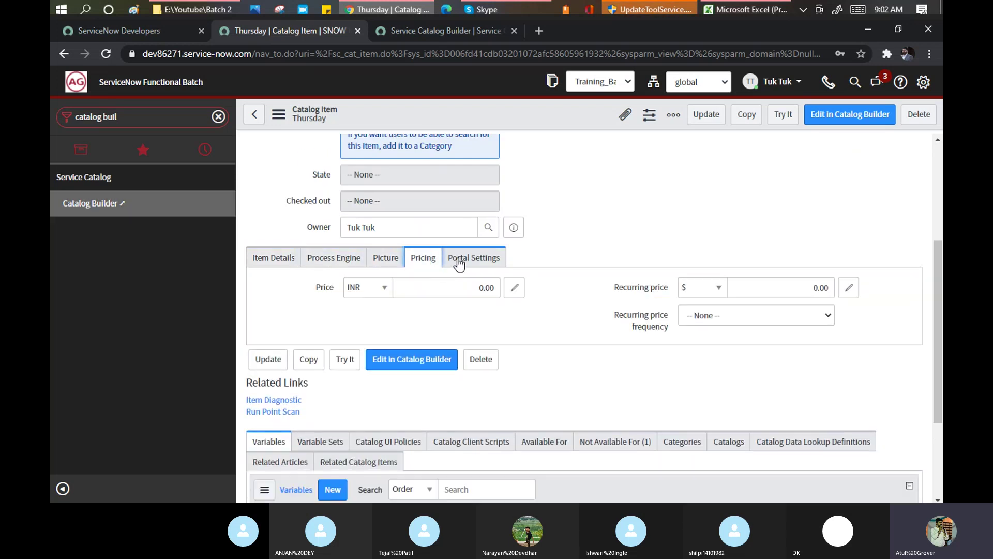
click(459, 263)
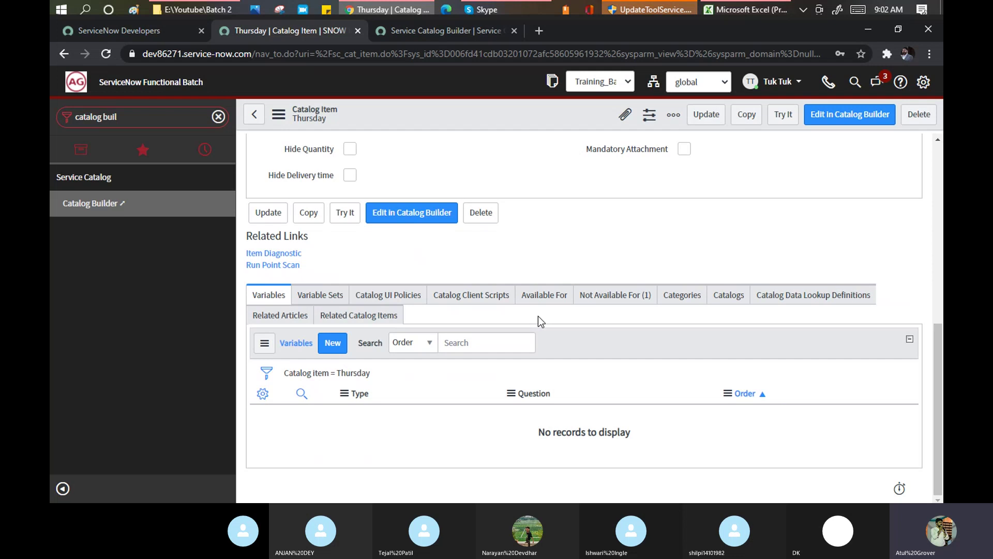
Open the Thursday item for editing in Catalog Builder, collapse its help text and show the Details stage
click(423, 30)
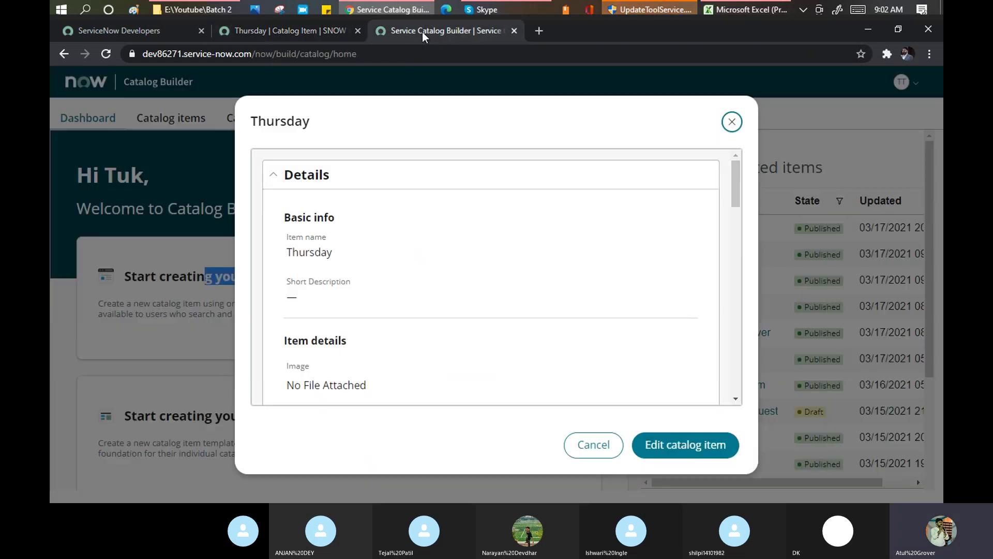
click(702, 451)
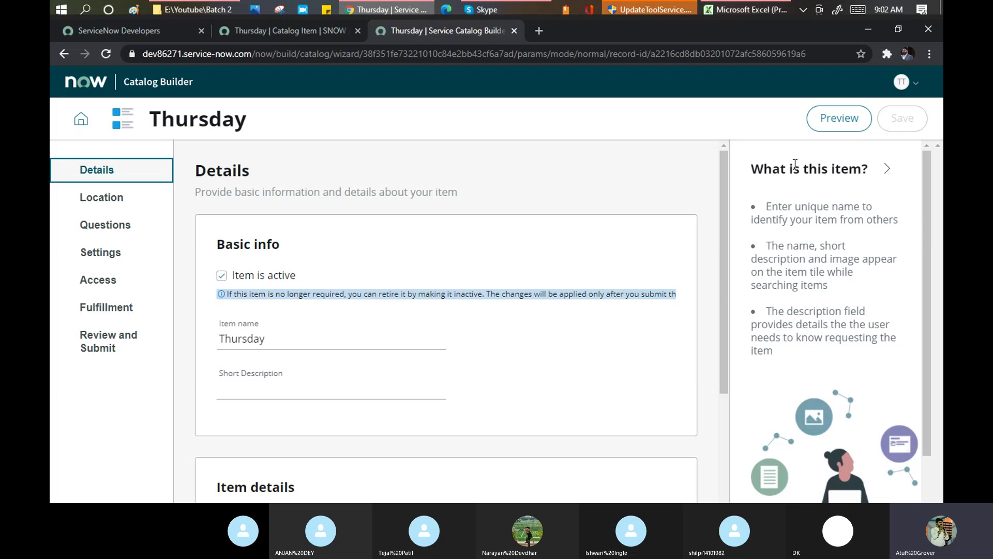
click(887, 169)
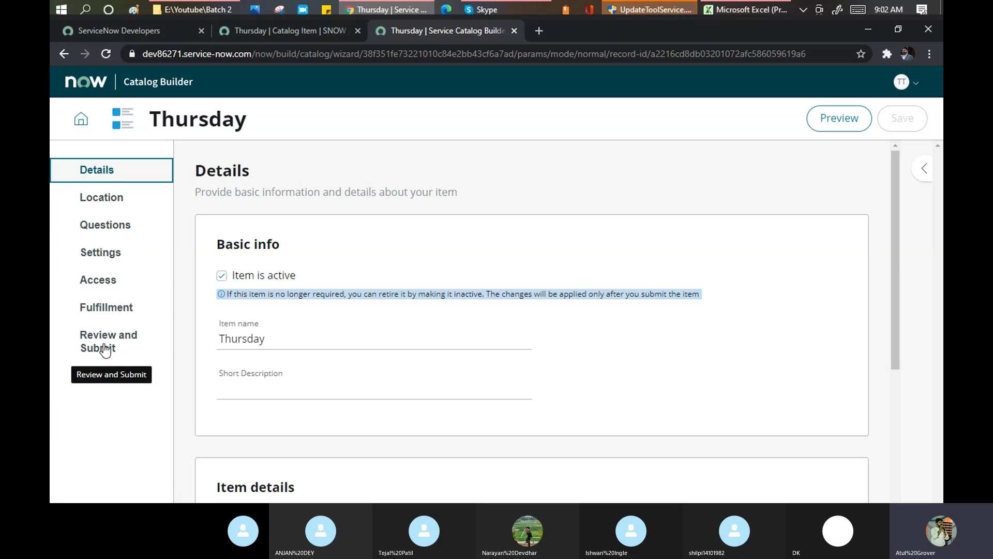
click(106, 173)
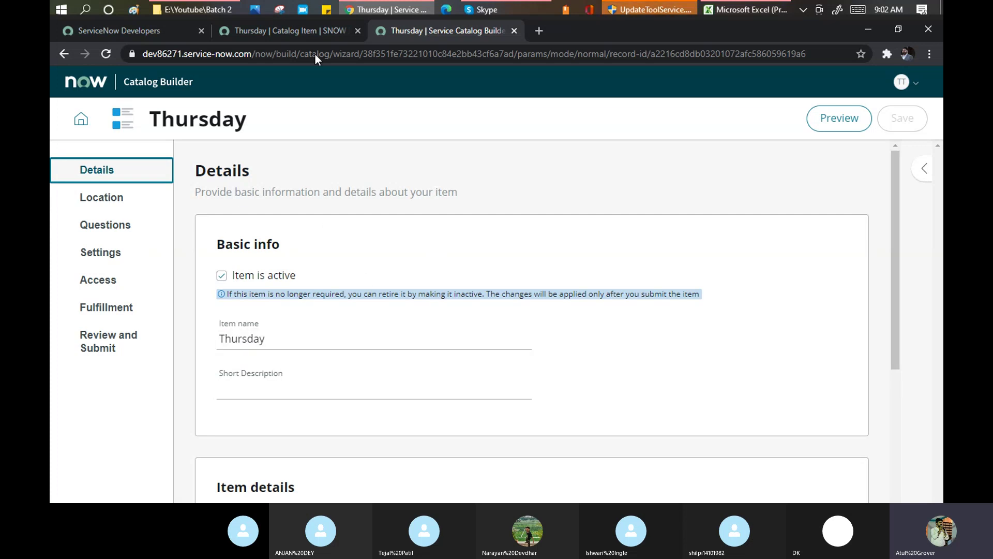
Examine the main fields and Item Details section of the Thursday record's standard form
click(286, 31)
scroll(318, 236, up, 6)
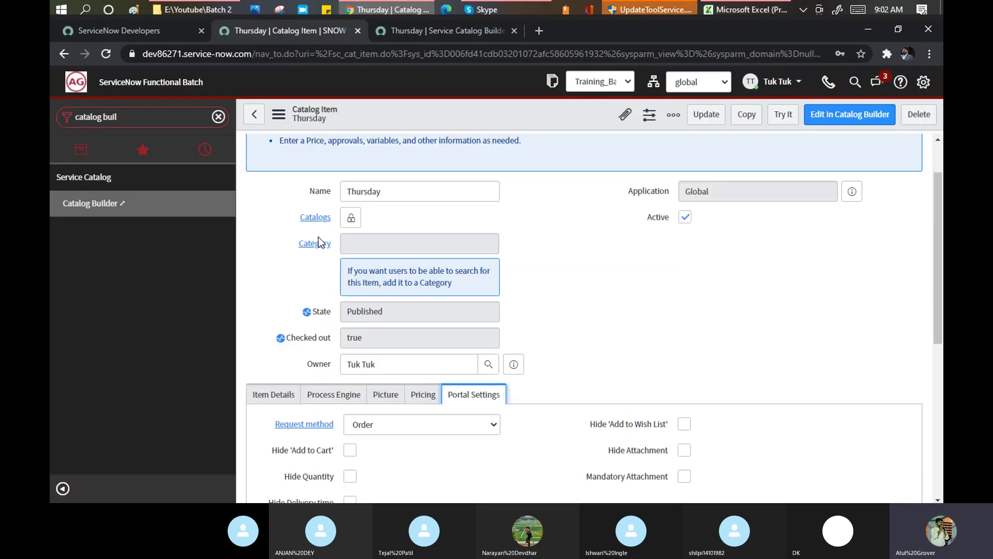
scroll(315, 238, down, 3)
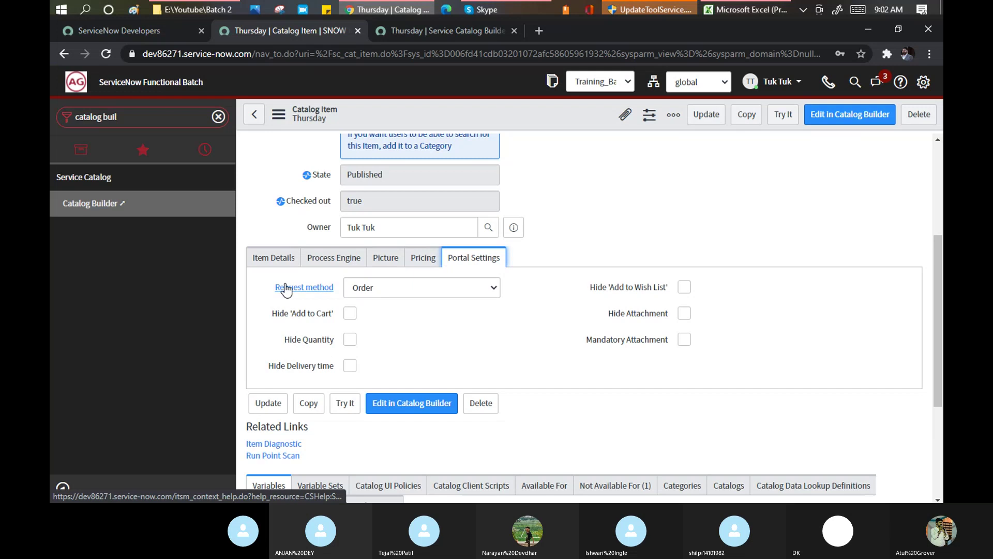
click(275, 257)
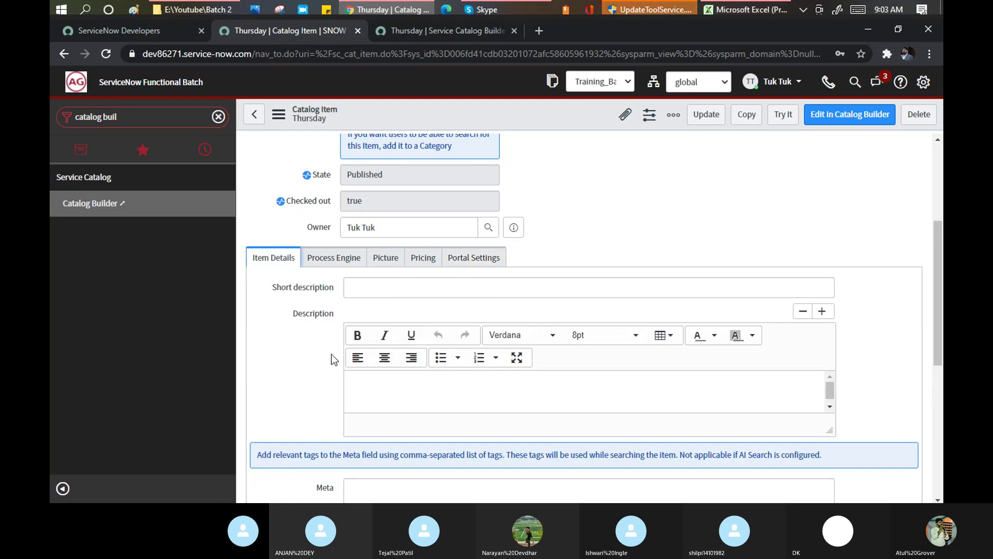
Enter "welcome Weekend" as the Thursday item's short description in Catalog Builder
click(427, 26)
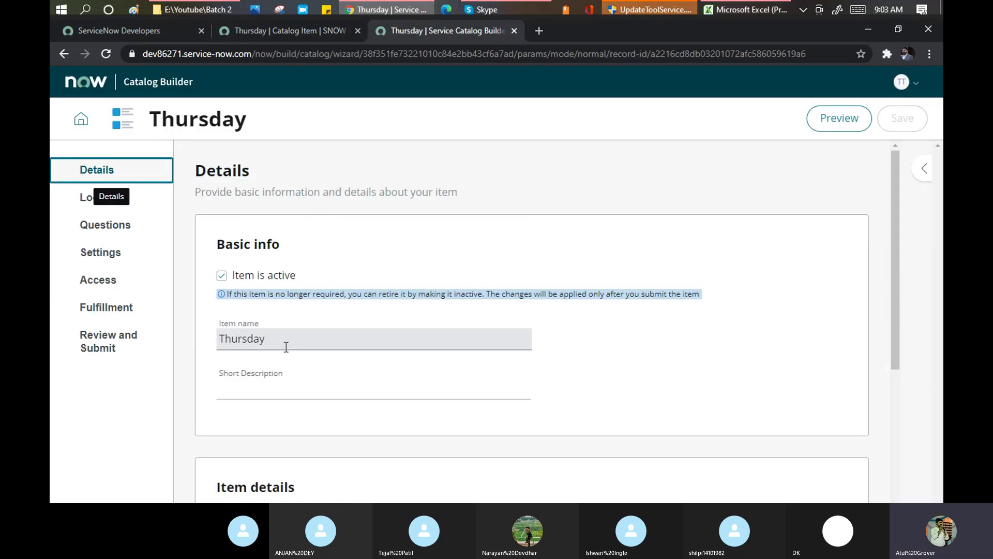
click(260, 391)
text(welcome Thr)
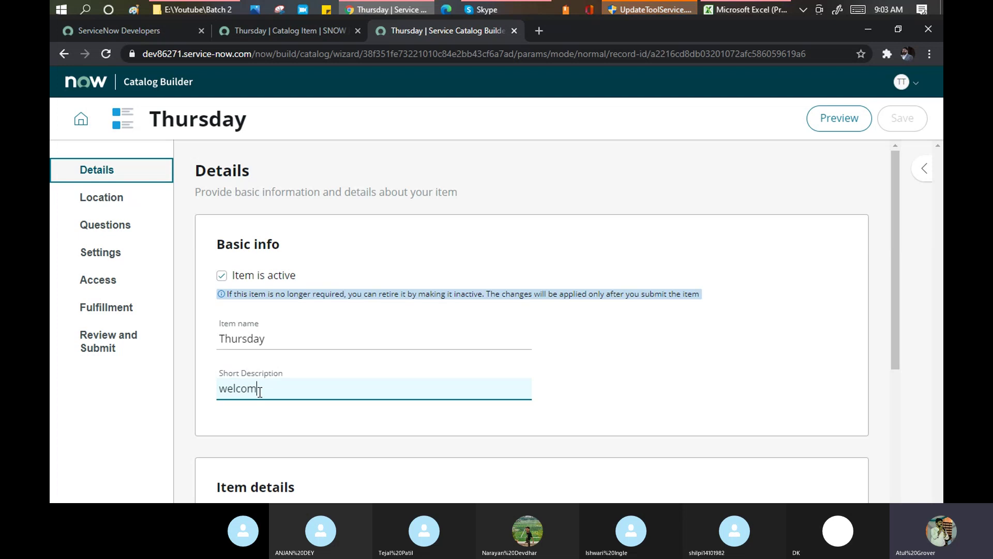
key(BackSpace)
key(BackSpace)
key(BackSpace)
text(Weekend)
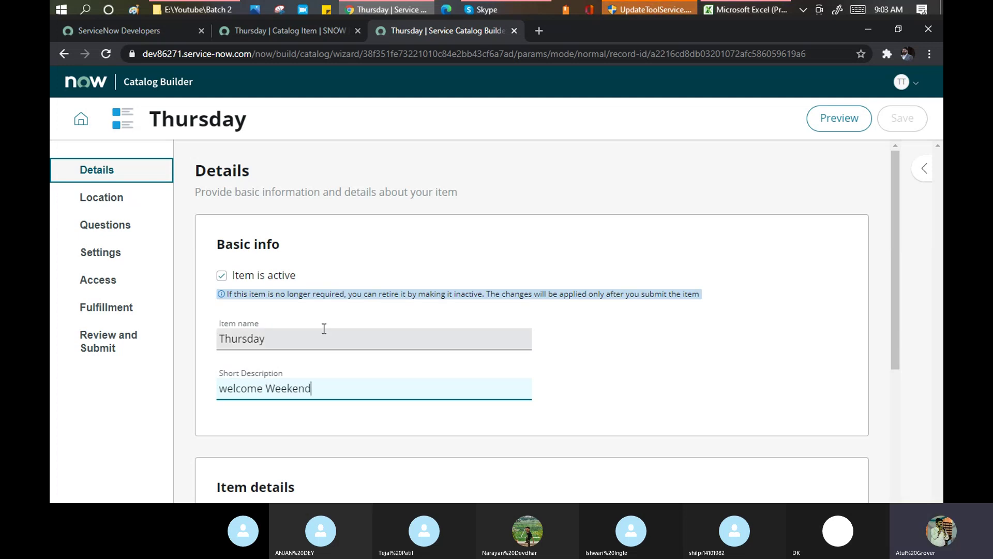
Enter "Weldome Weekend Friday" as the item's description in the Item details section
scroll(322, 329, down, 5)
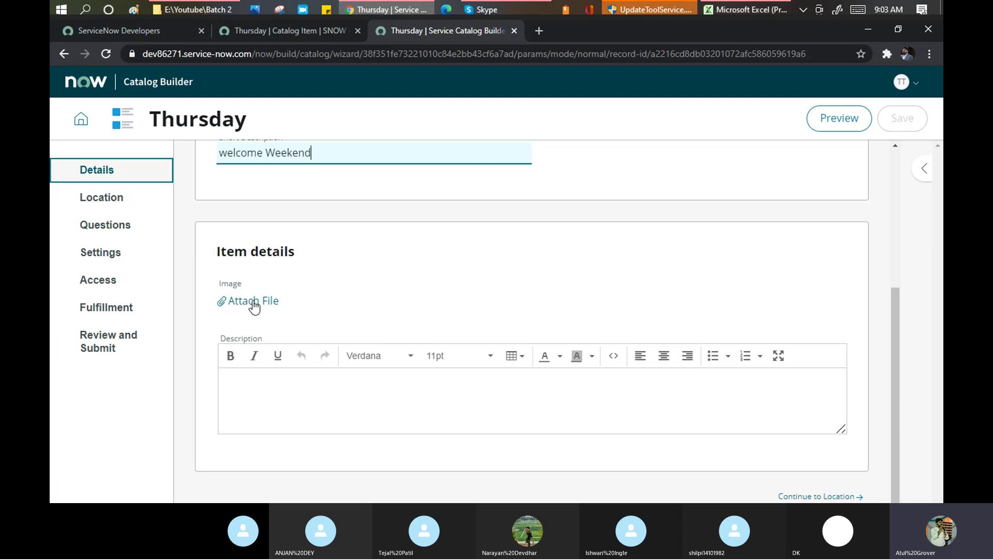
click(286, 385)
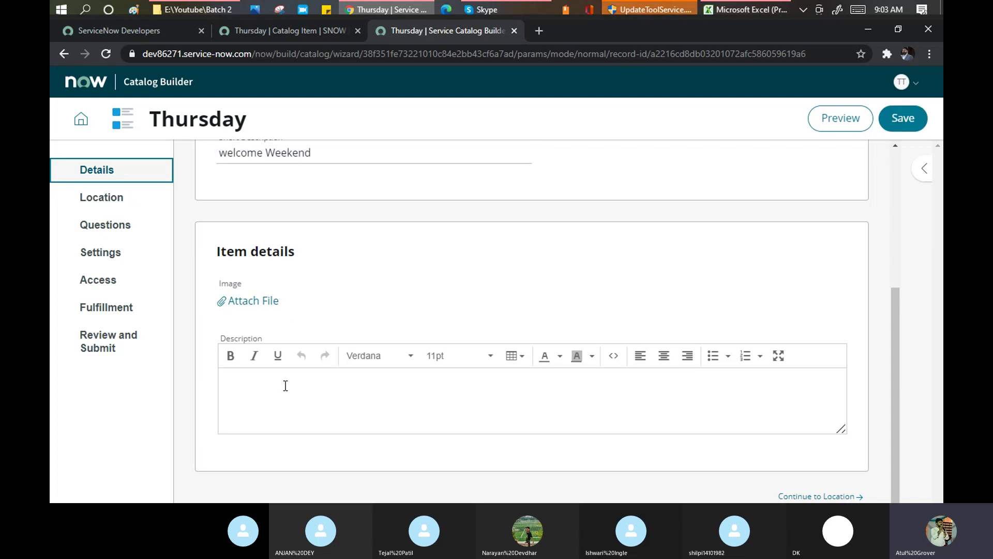
text(Weldome )
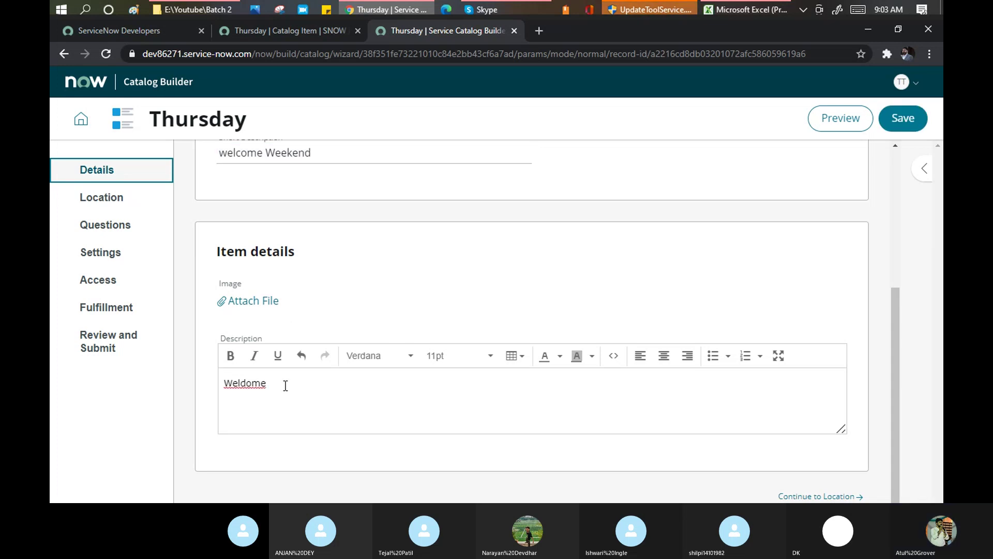
text(Weekend Frida)
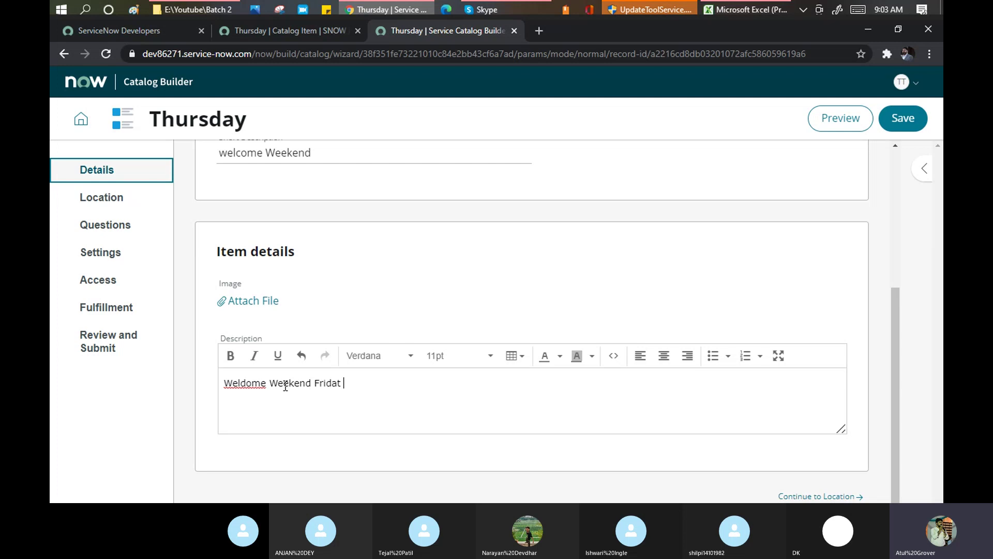
text(y)
scroll(324, 228, up, 5)
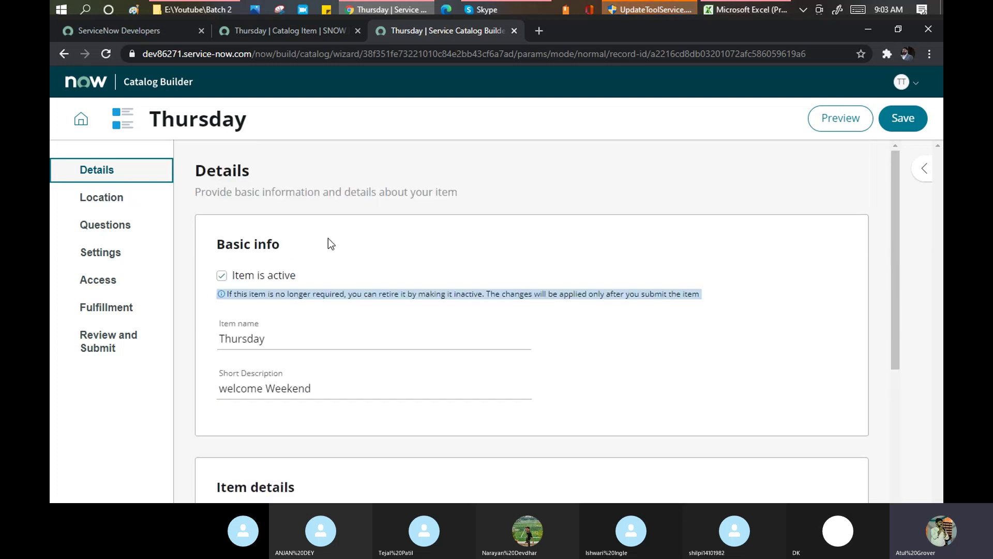
Inspect the change indicators beside State and Checked out on the Thursday record and look through the form's additional options
click(271, 31)
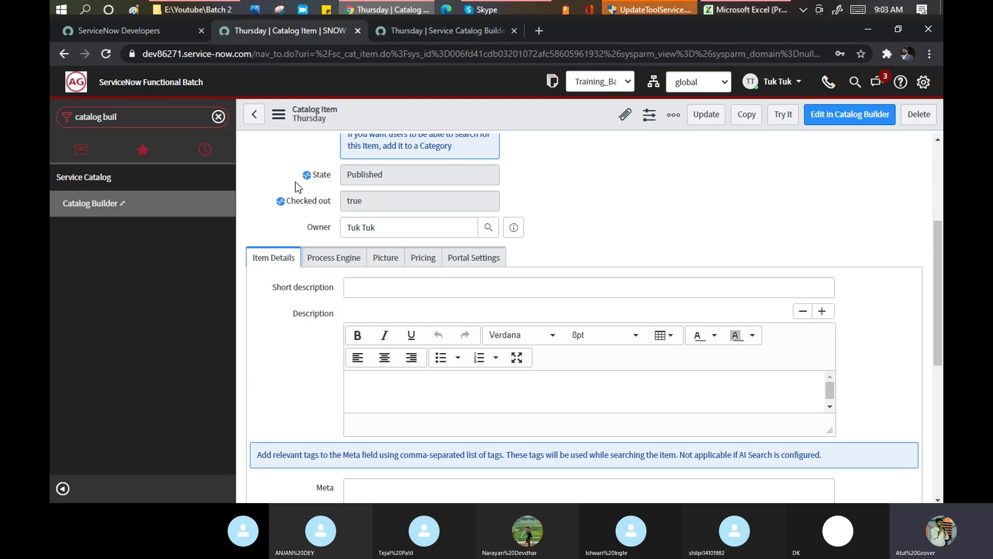
mouse_move(306, 180)
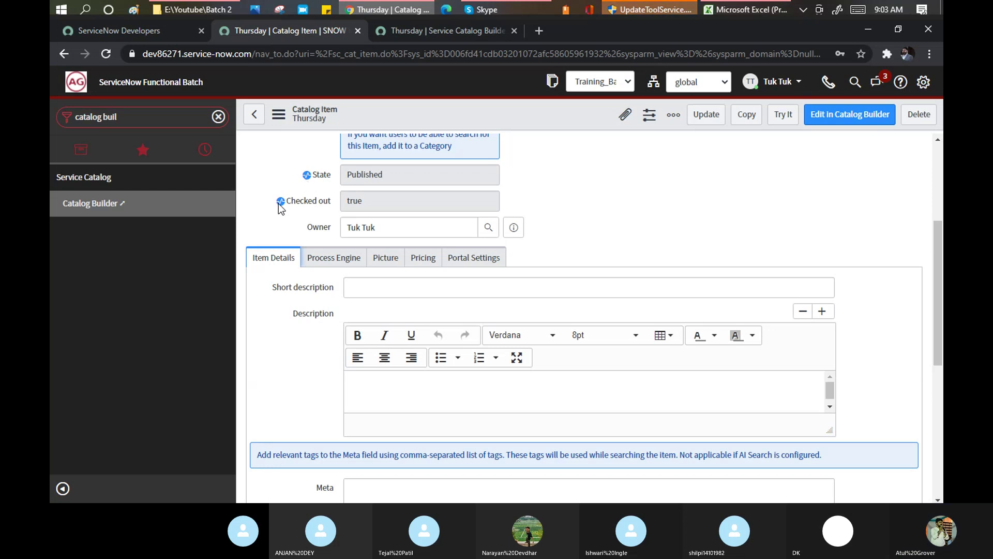
mouse_move(282, 205)
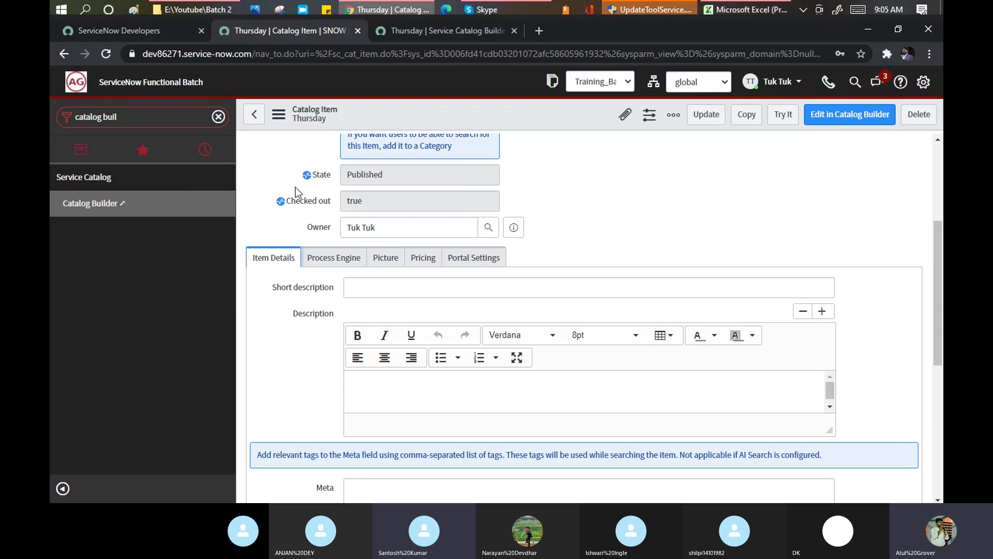
scroll(300, 220, up, 3)
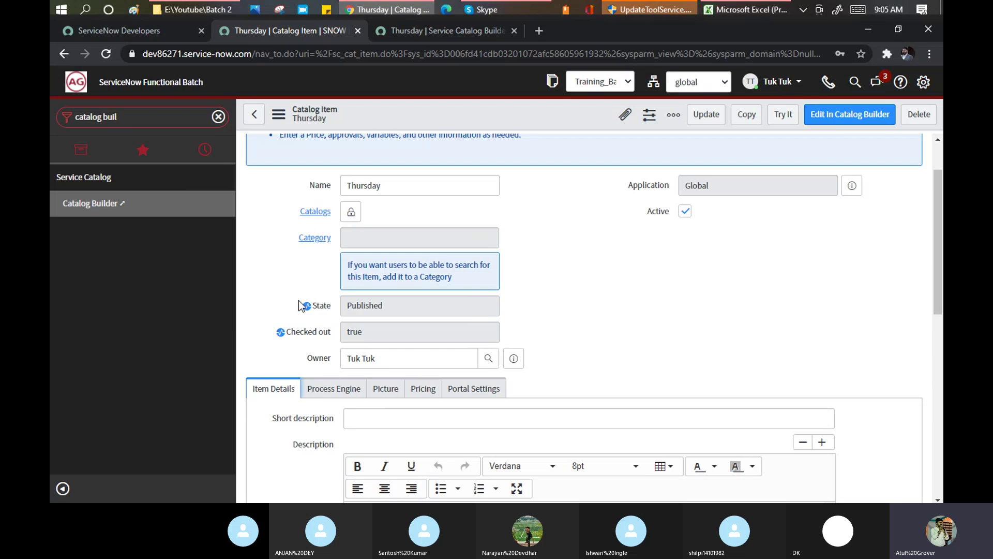
click(673, 113)
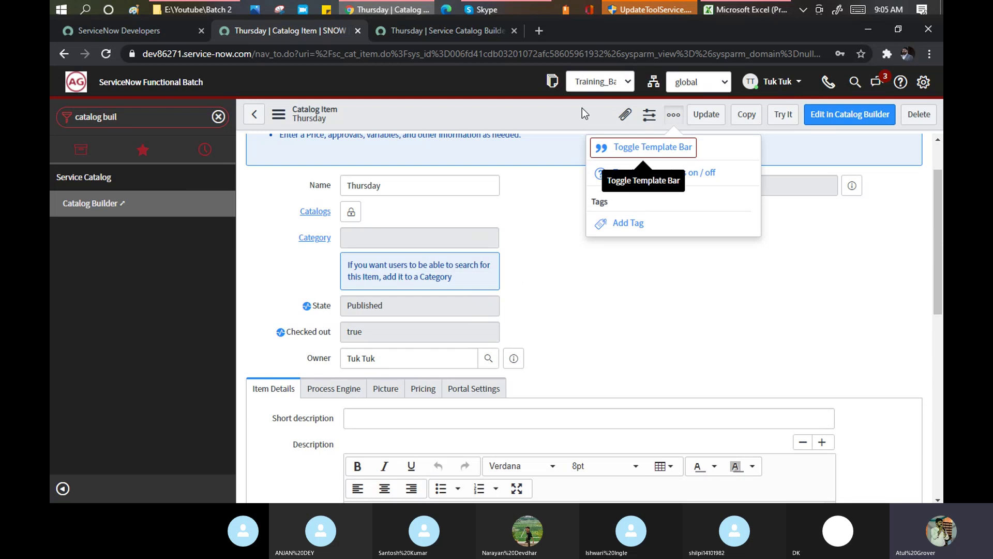
click(495, 112)
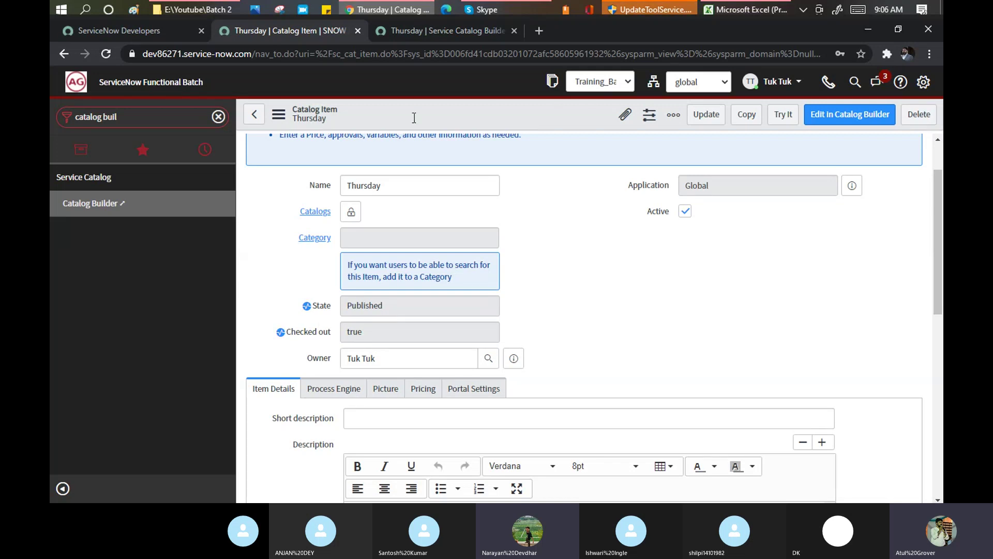
Compare the item's Catalog Builder details with the standard record and view who modified the State and Checked out fields
click(440, 32)
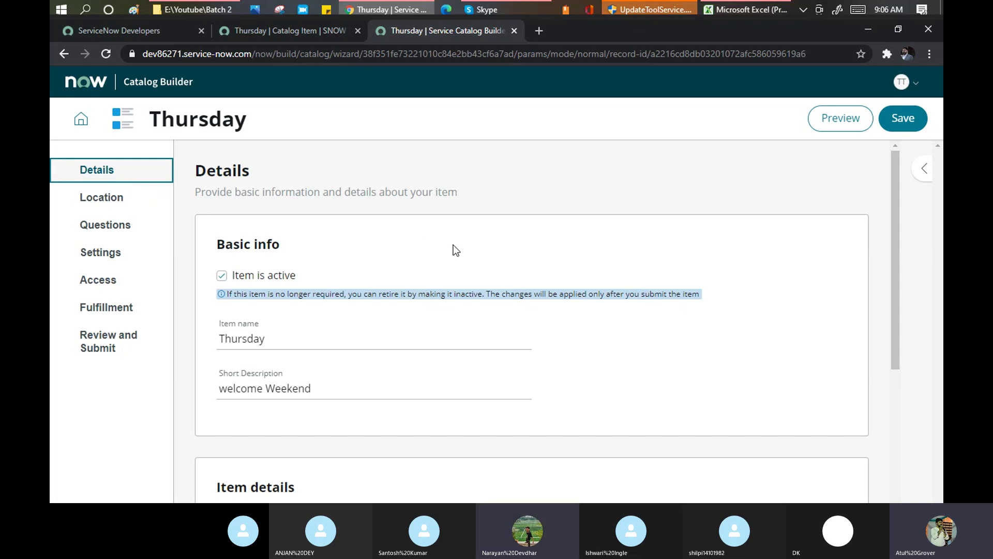
click(313, 33)
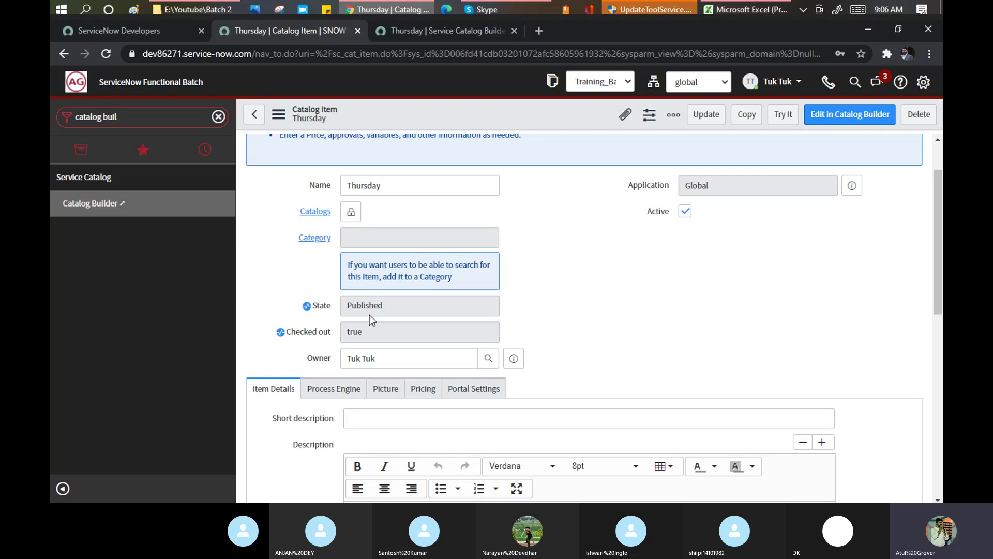
click(384, 306)
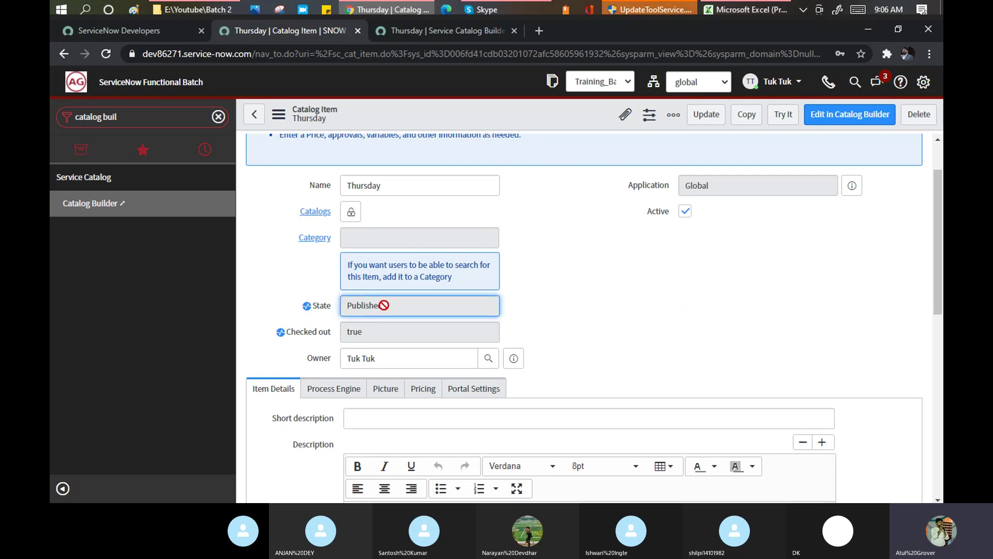
click(414, 30)
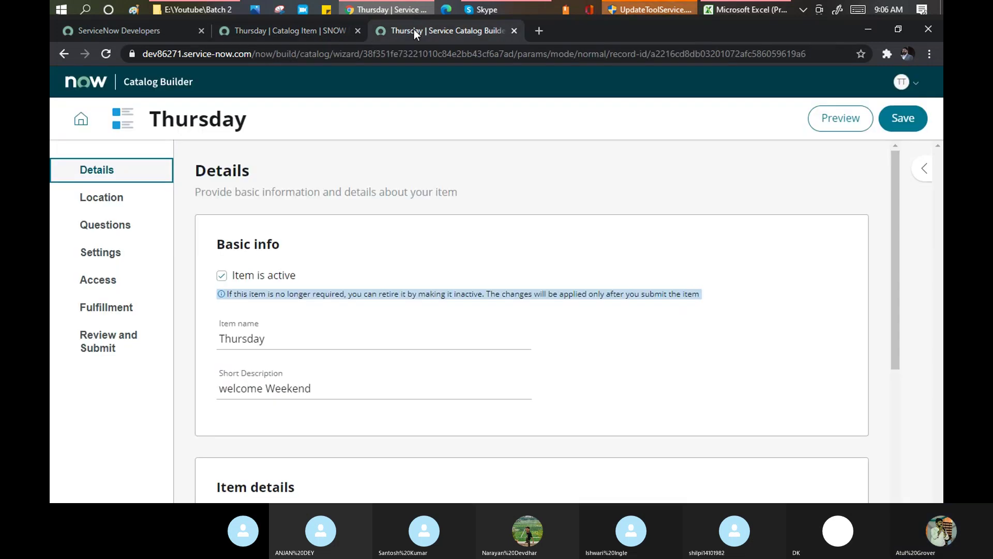
click(288, 33)
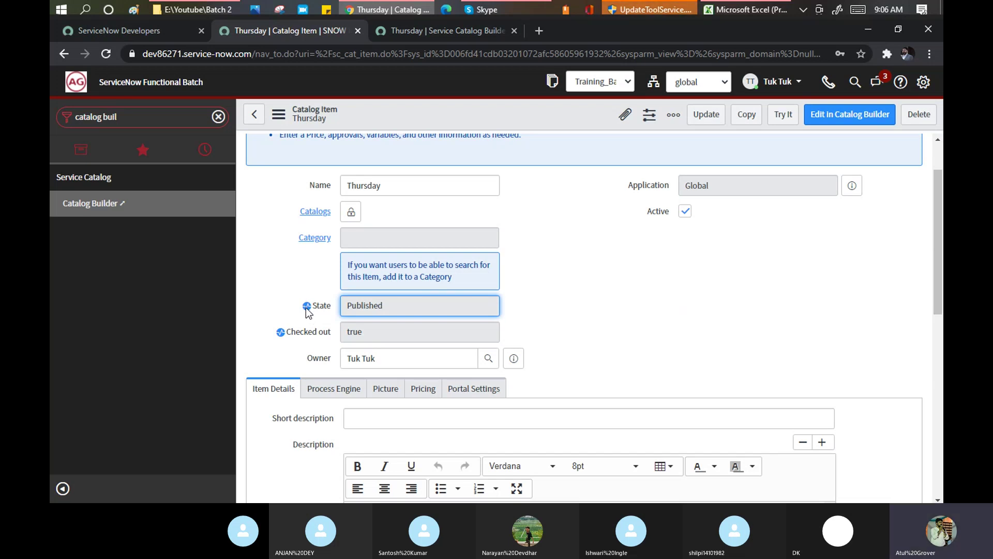
mouse_move(306, 310)
mouse_move(281, 334)
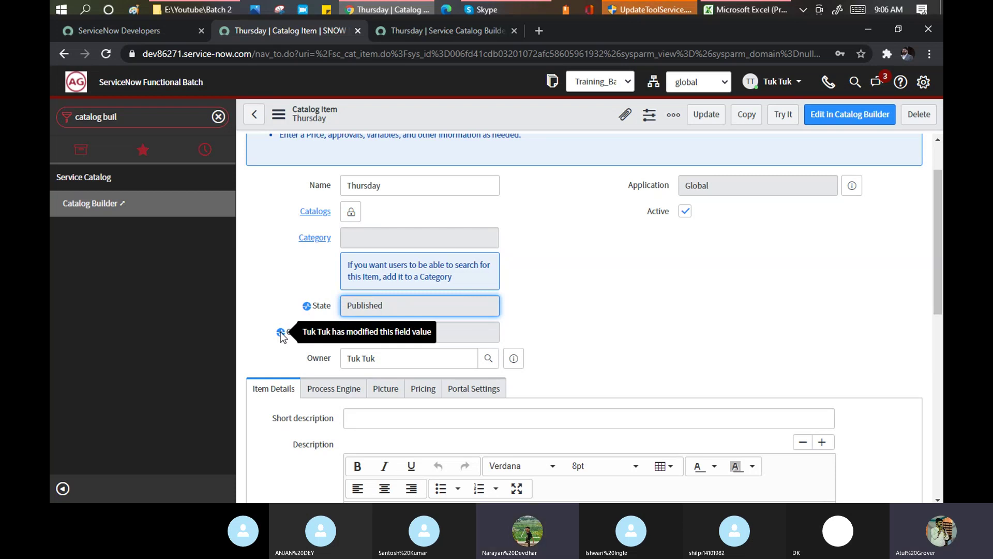
Save the Thursday item in Catalog Builder, then reload its standard catalog item form to check the saved details
click(429, 28)
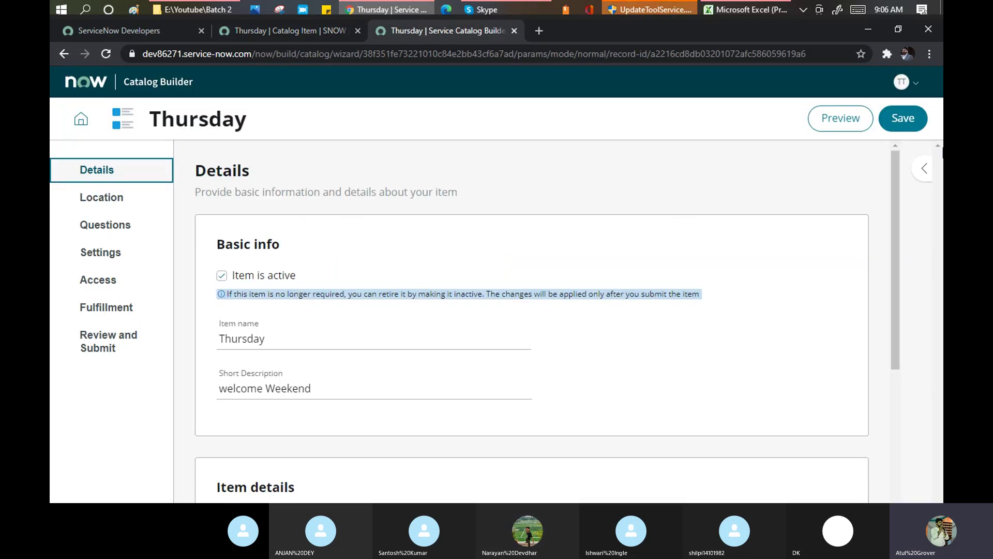
click(903, 123)
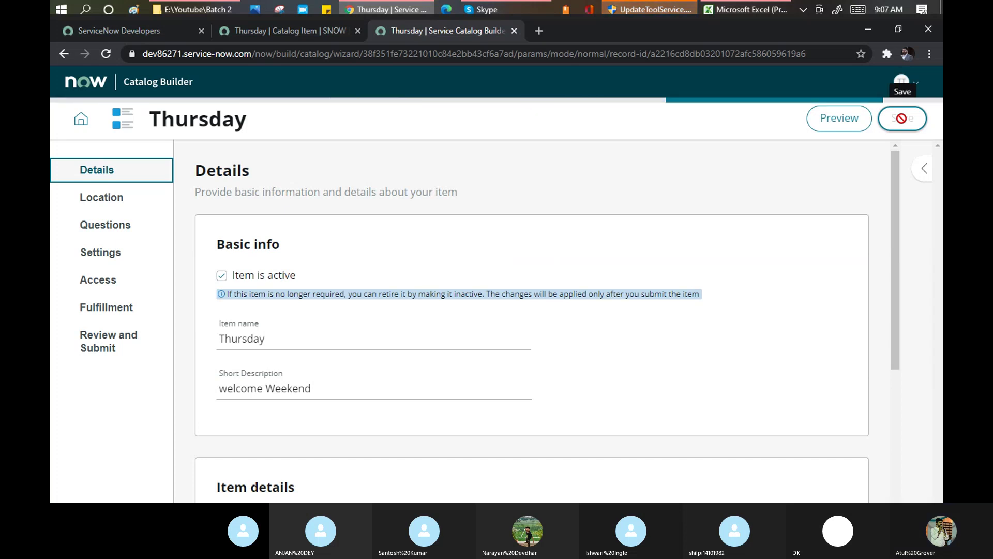
click(300, 29)
scroll(281, 275, down, 3)
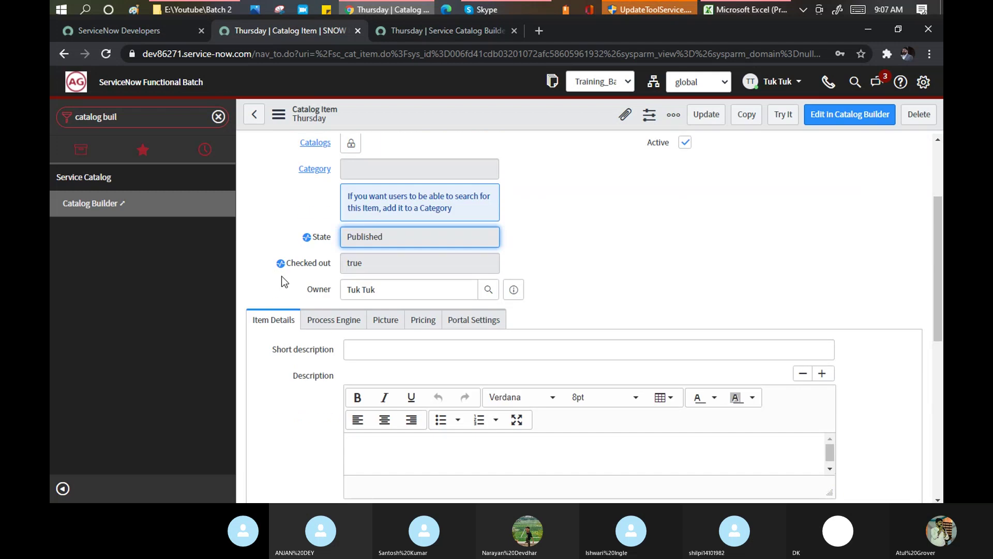
right_click(390, 117)
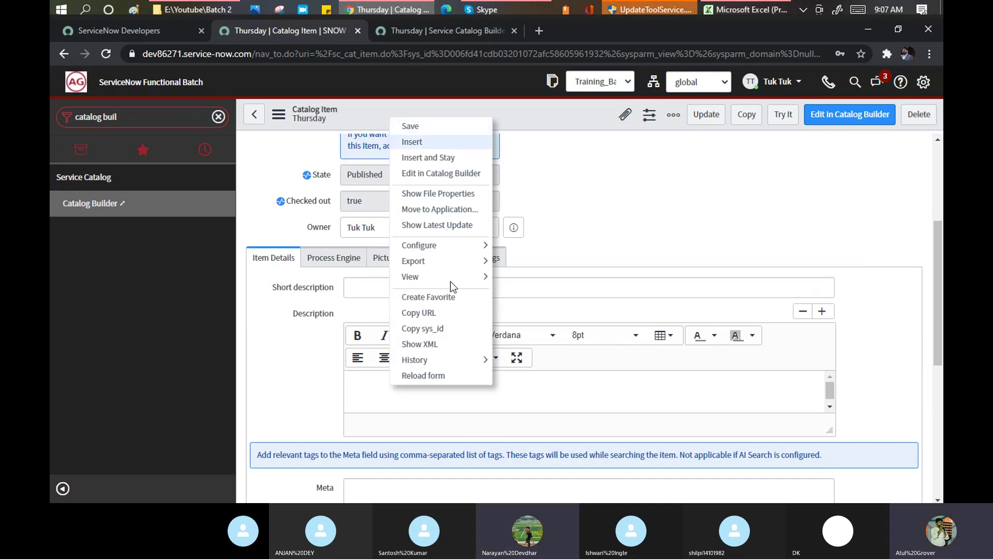
click(424, 374)
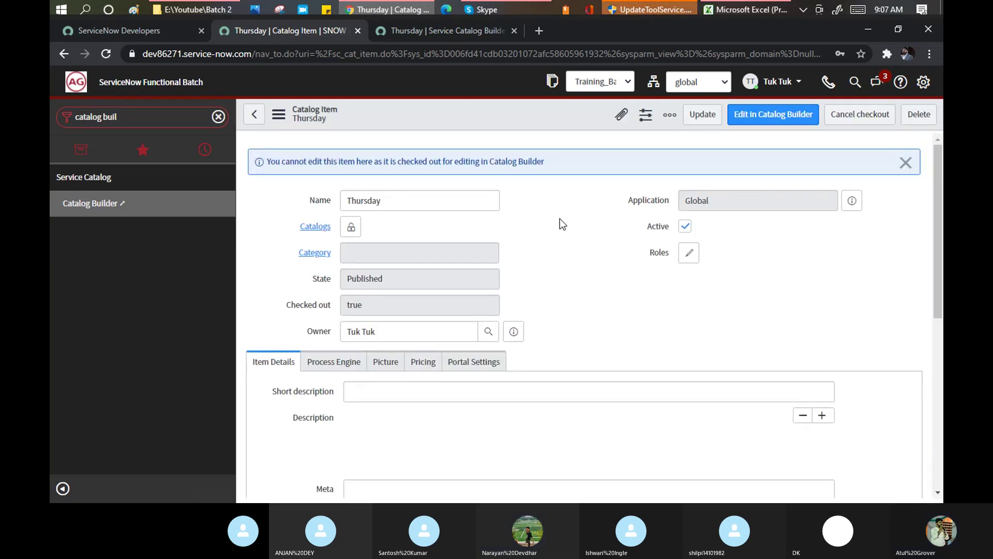
scroll(559, 218, down, 3)
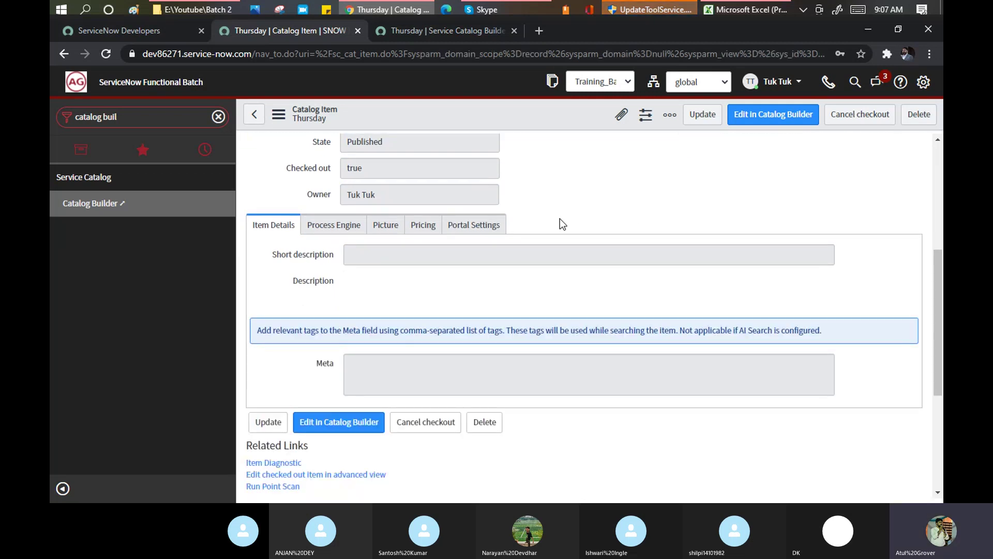
scroll(561, 227, down, 3)
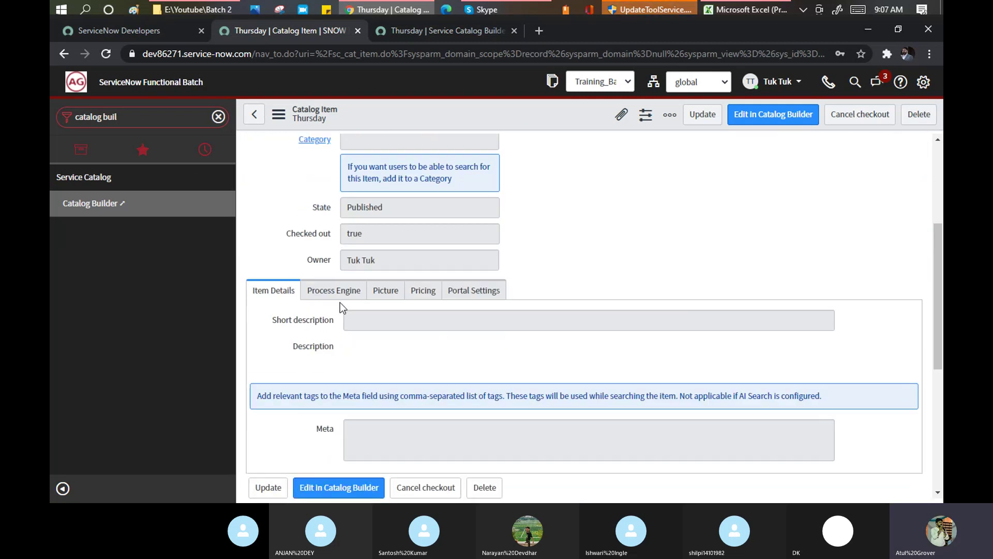
scroll(306, 248, up, 4)
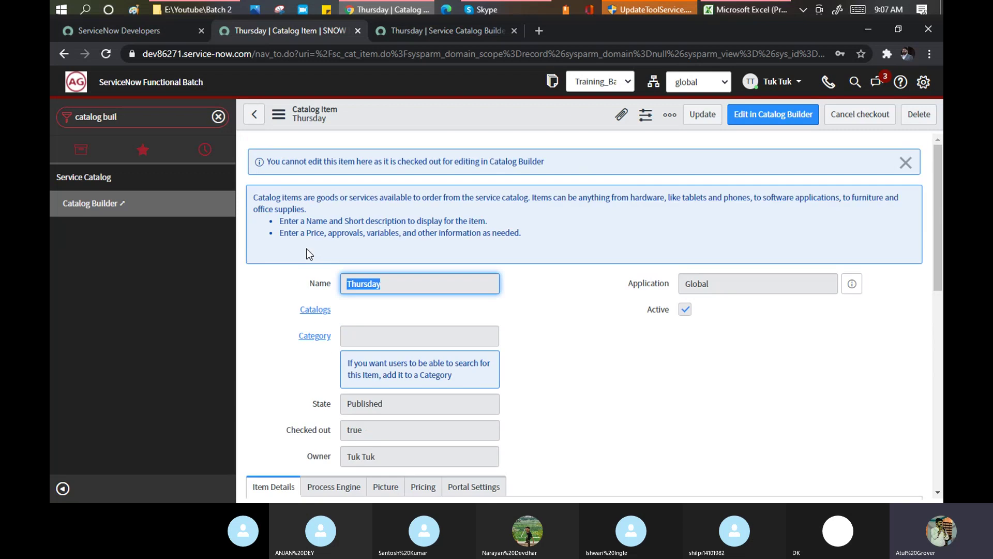
Rename the item as "Catalog Builder Test" in Catalog Builder's basic info and save it
click(405, 26)
drag(284, 340, 192, 332)
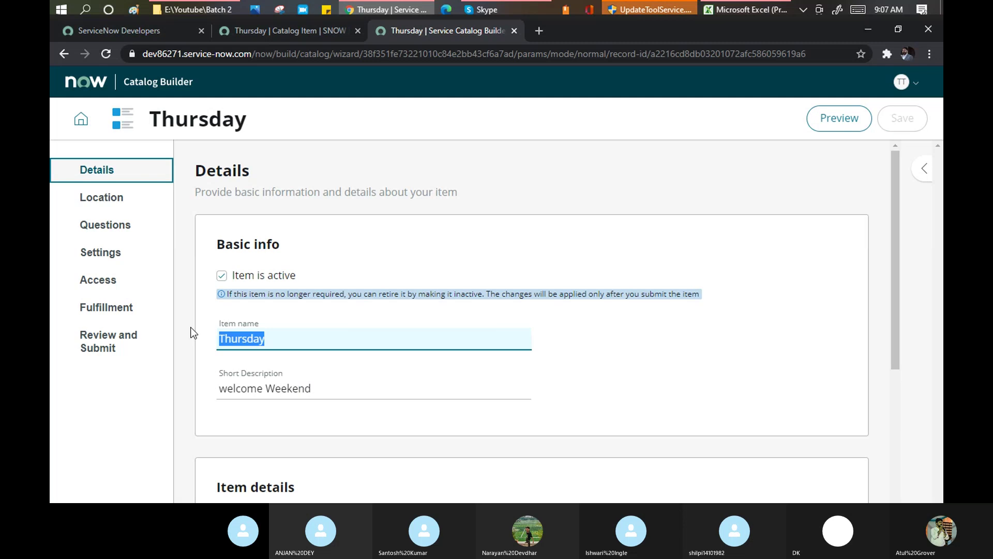
text(Catalog Bu)
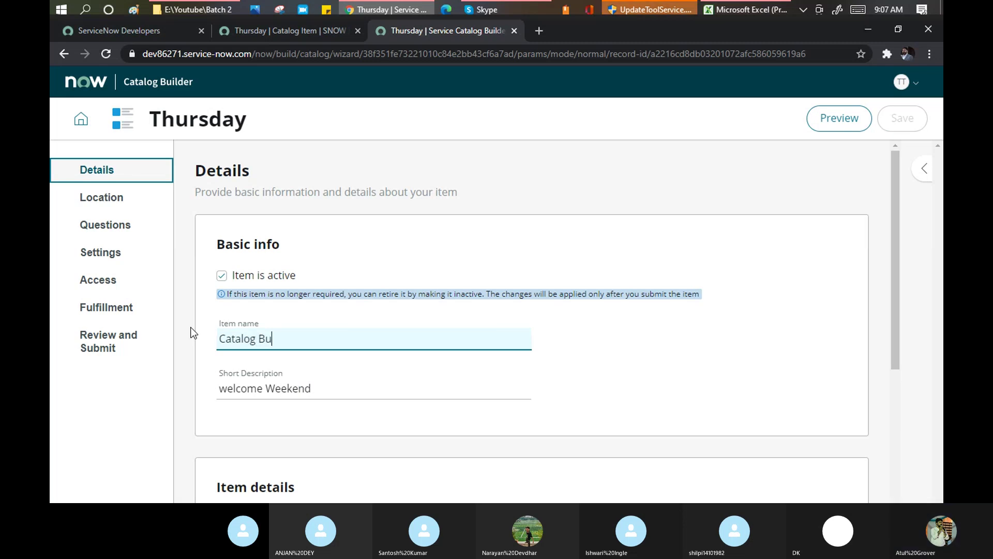
text(ilder Test)
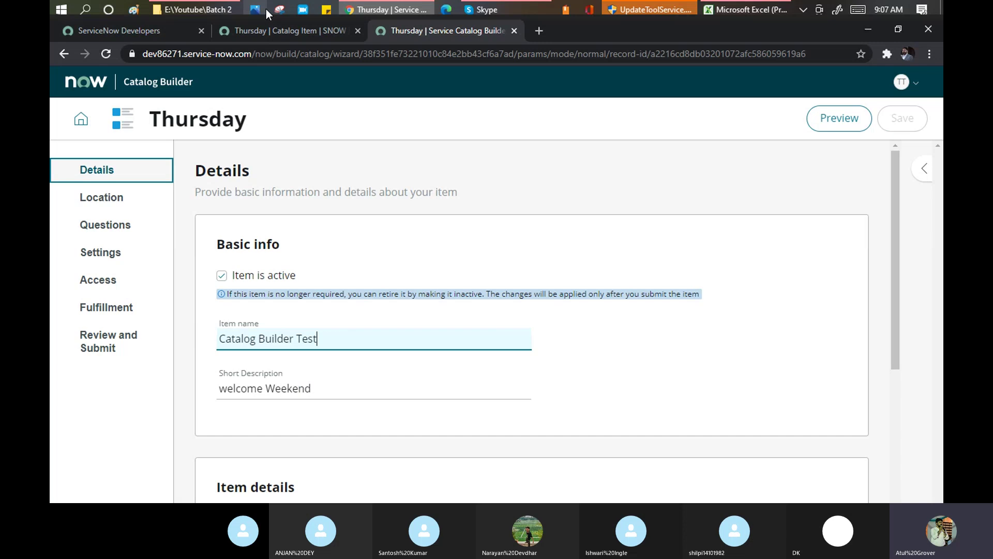
click(288, 31)
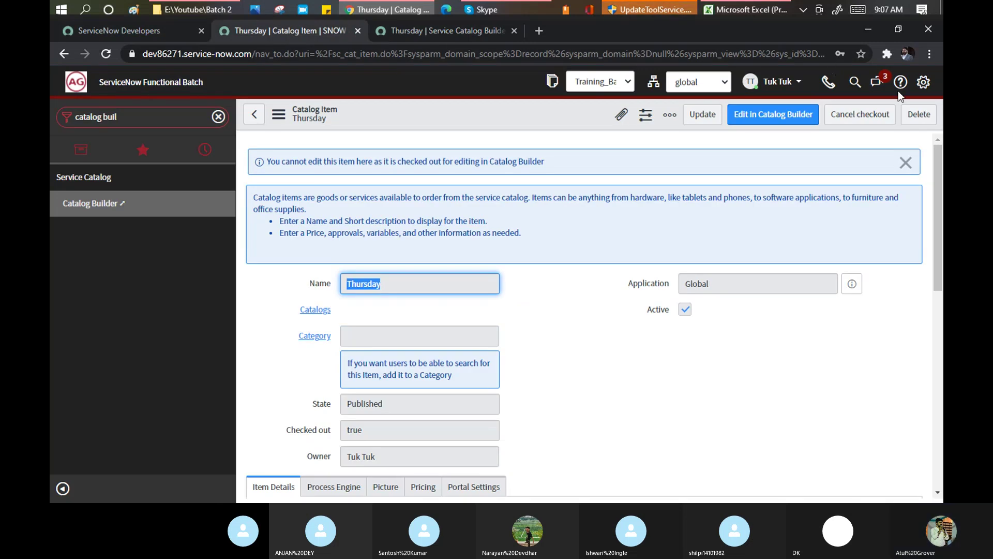
click(427, 30)
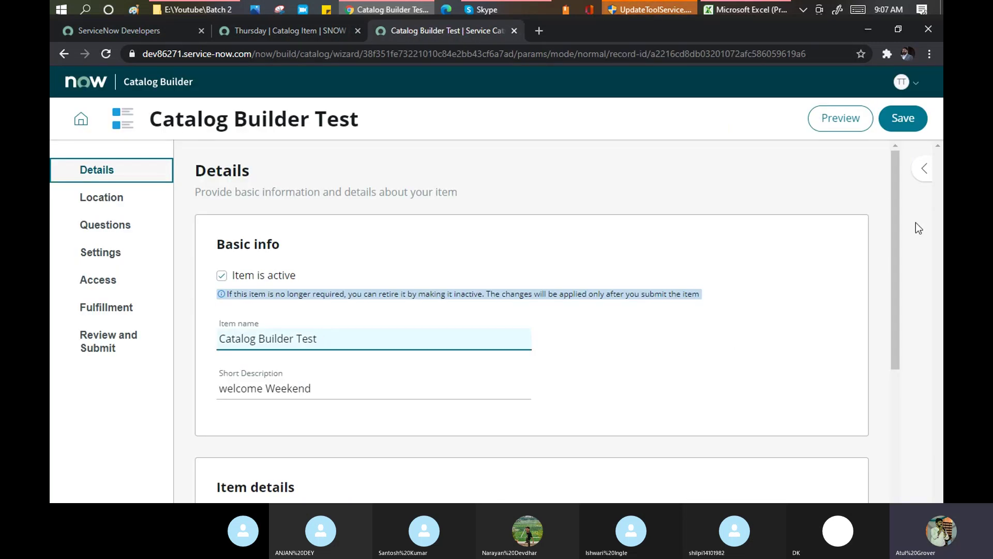
click(902, 118)
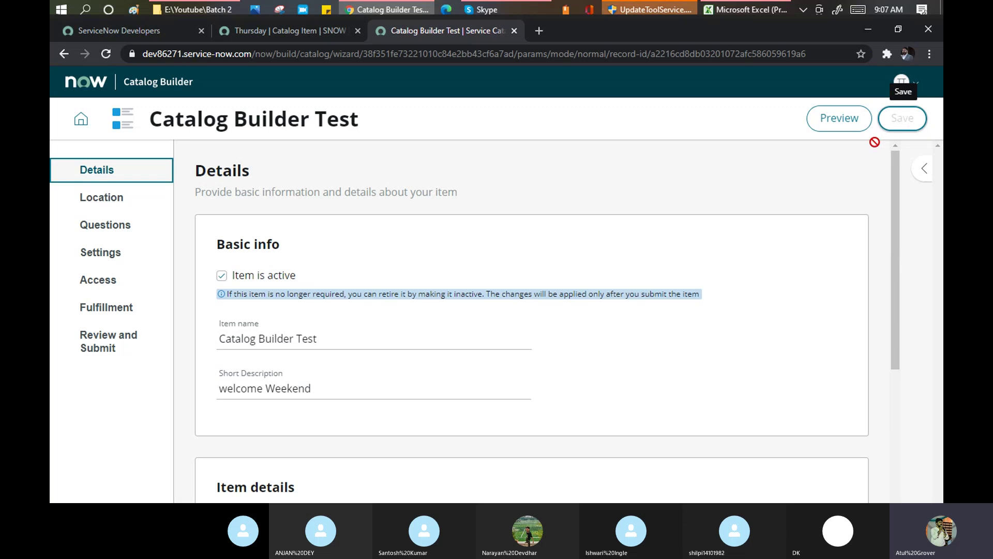
Read the checkout notice on the item's standard form and compare the form's name with the Catalog Builder version
click(269, 24)
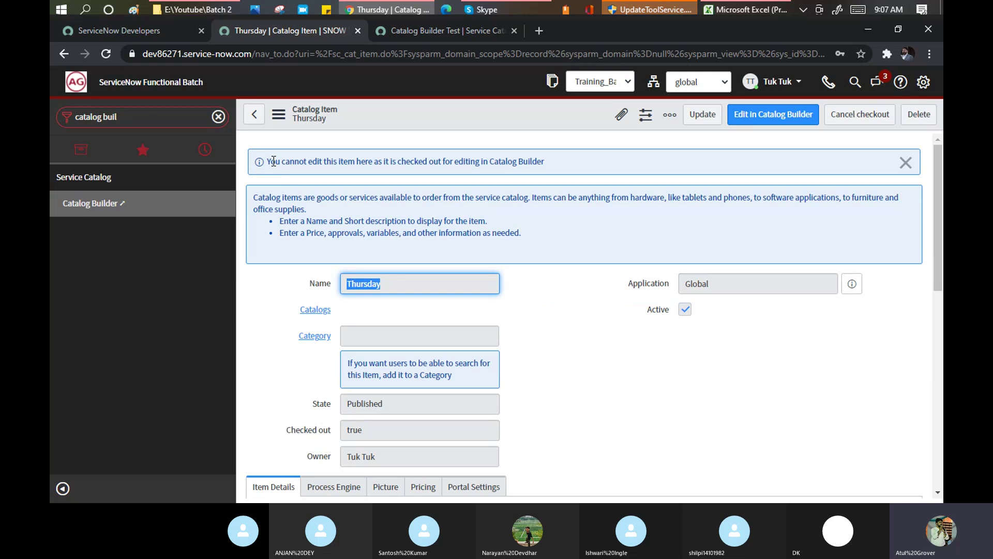
drag(272, 162, 551, 168)
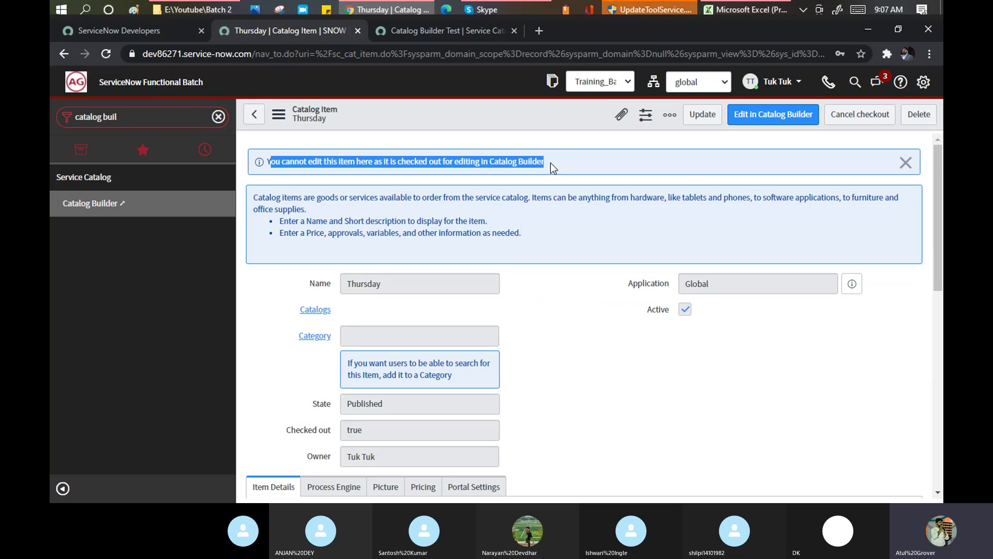
click(424, 31)
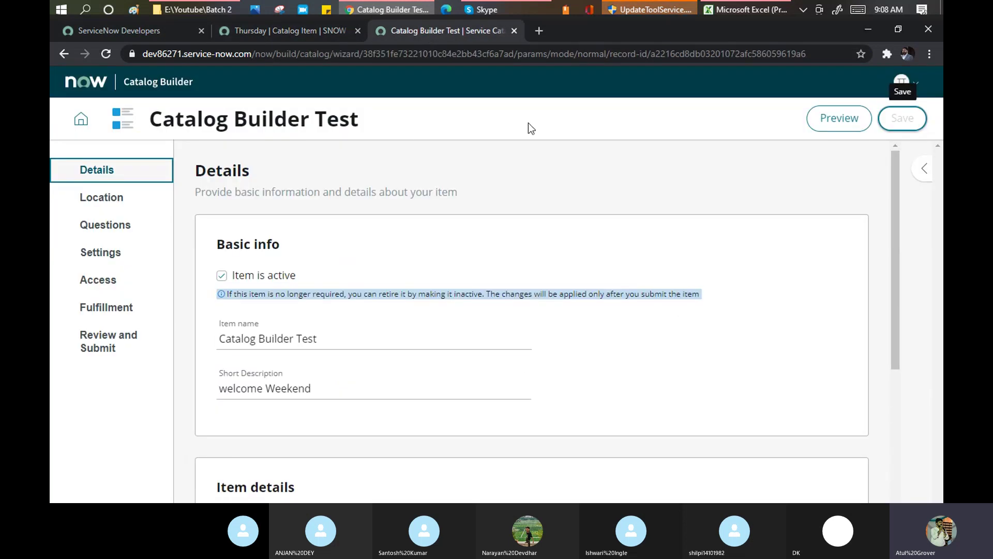
click(299, 32)
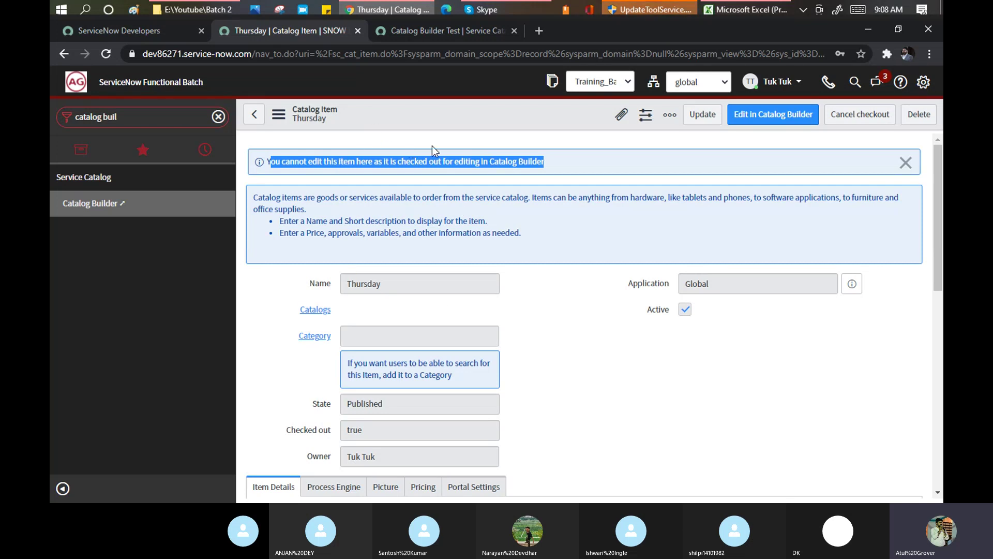
Assign the item to the Training catalog in Catalog Builder's Location section and save the selection
click(427, 30)
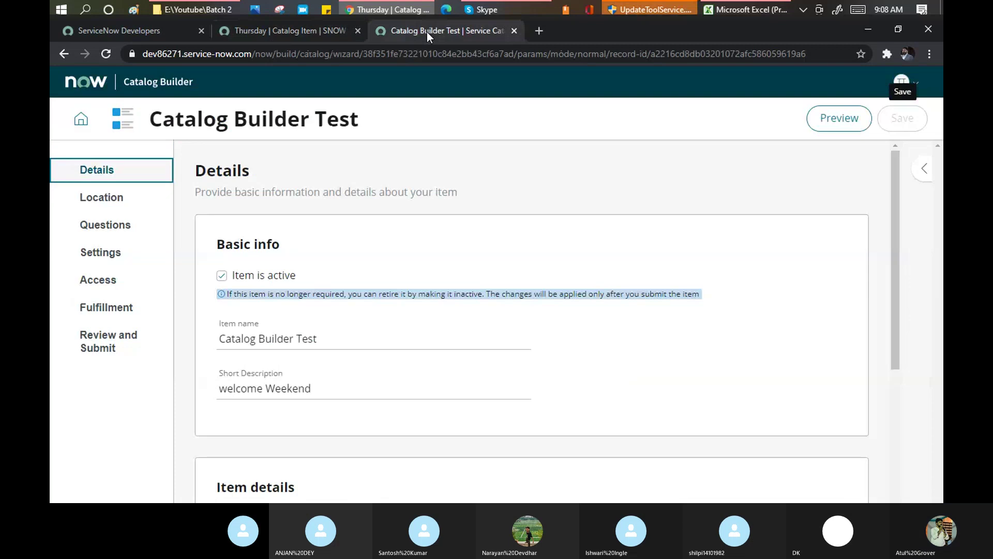
click(97, 205)
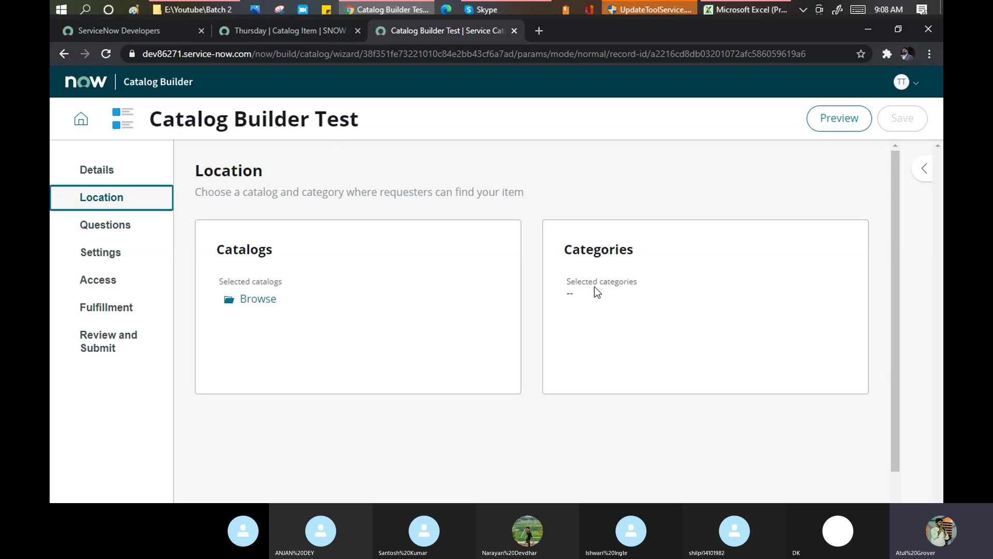
click(259, 303)
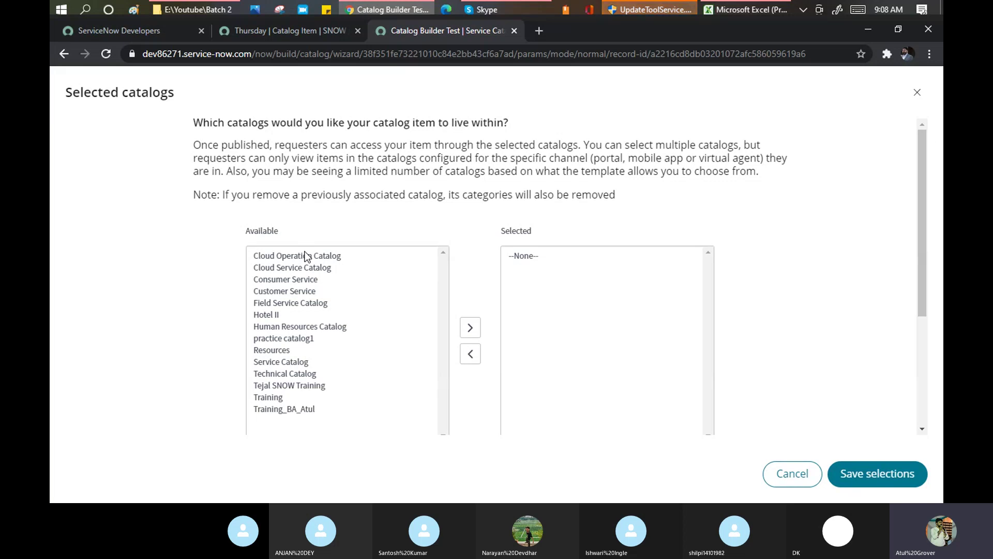
click(276, 397)
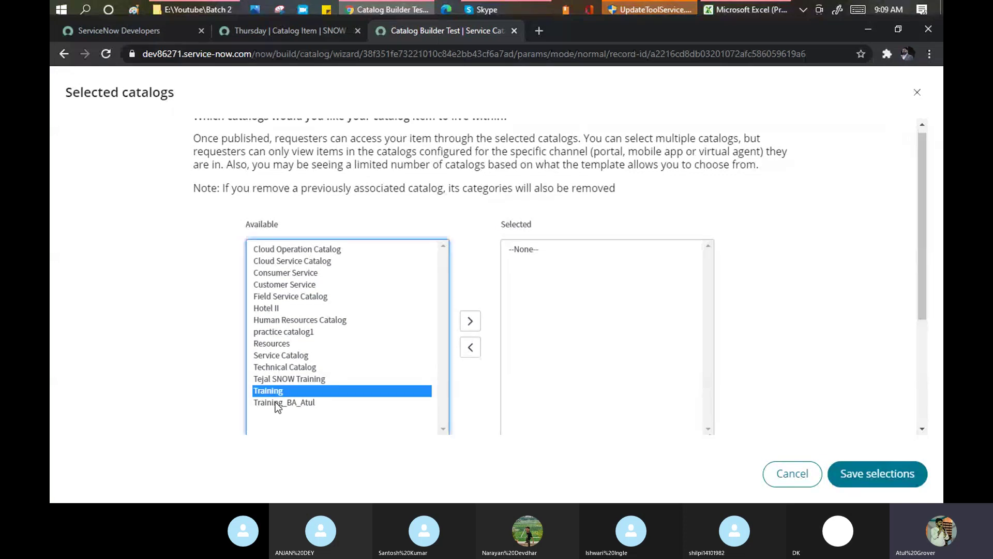
click(469, 321)
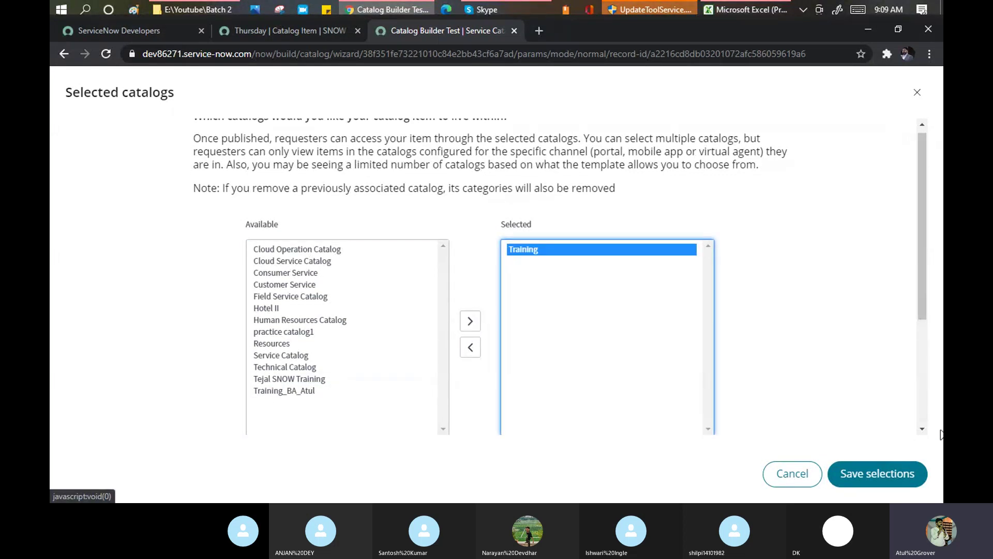
click(875, 473)
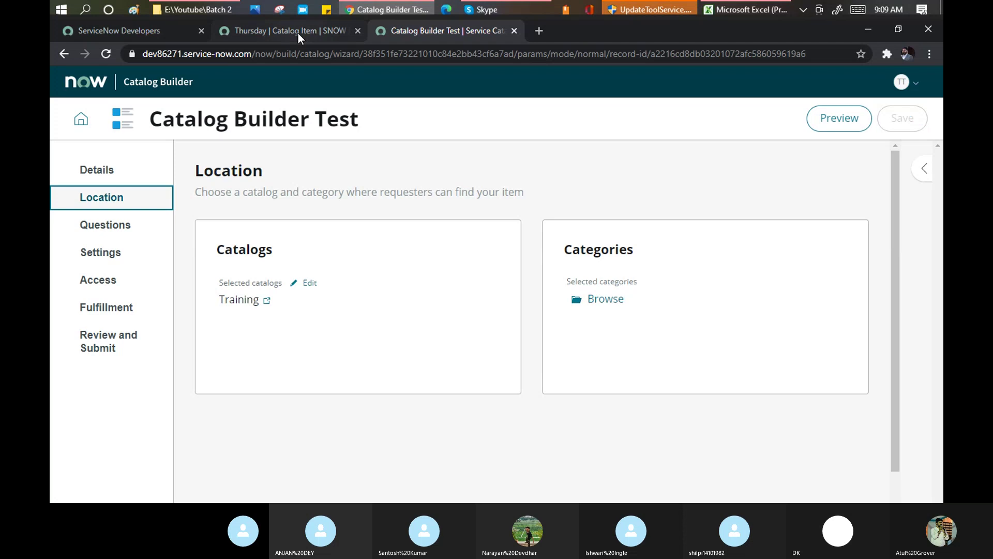
Check the Catalogs field on the standard form, then assign the item to the Technical Training category in Catalog Builder
click(298, 33)
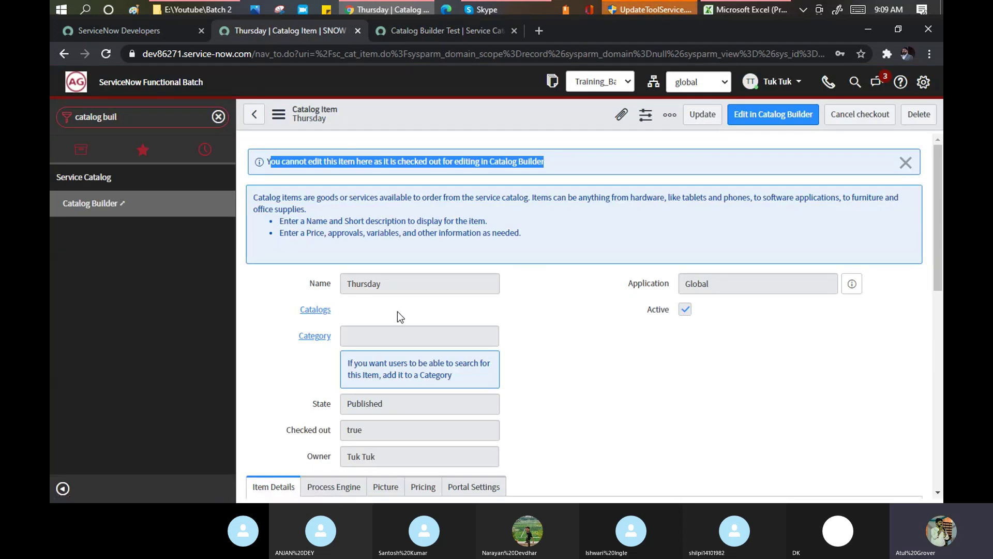
click(393, 33)
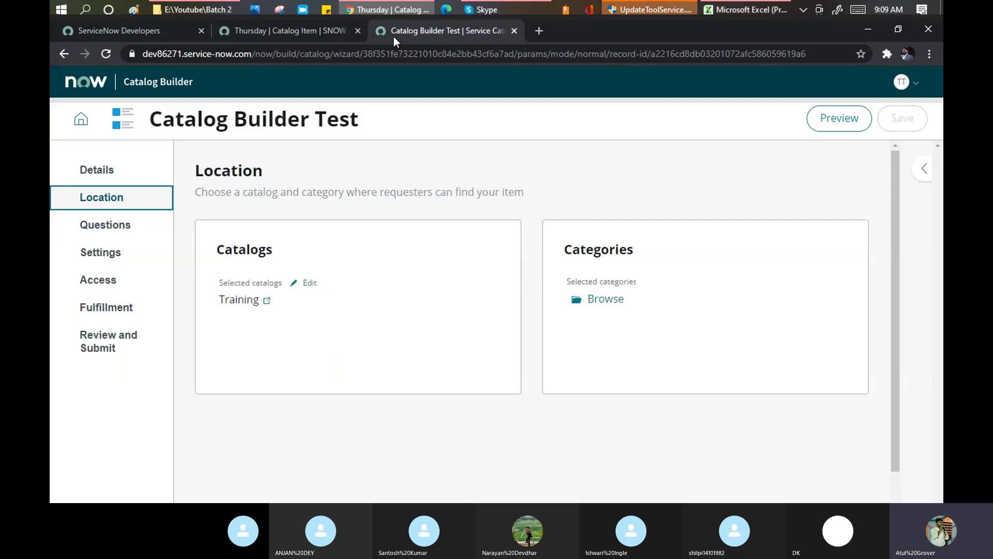
click(606, 300)
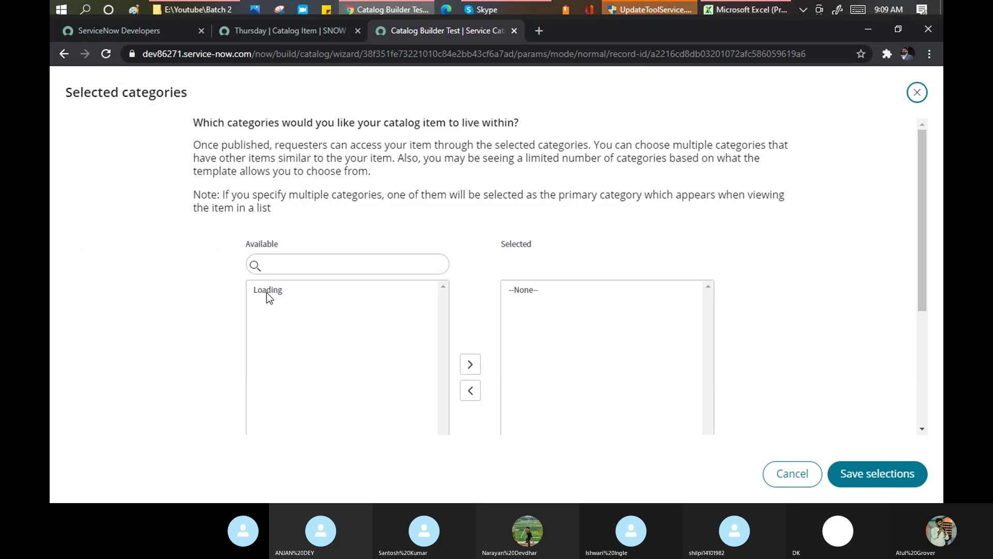
click(268, 270)
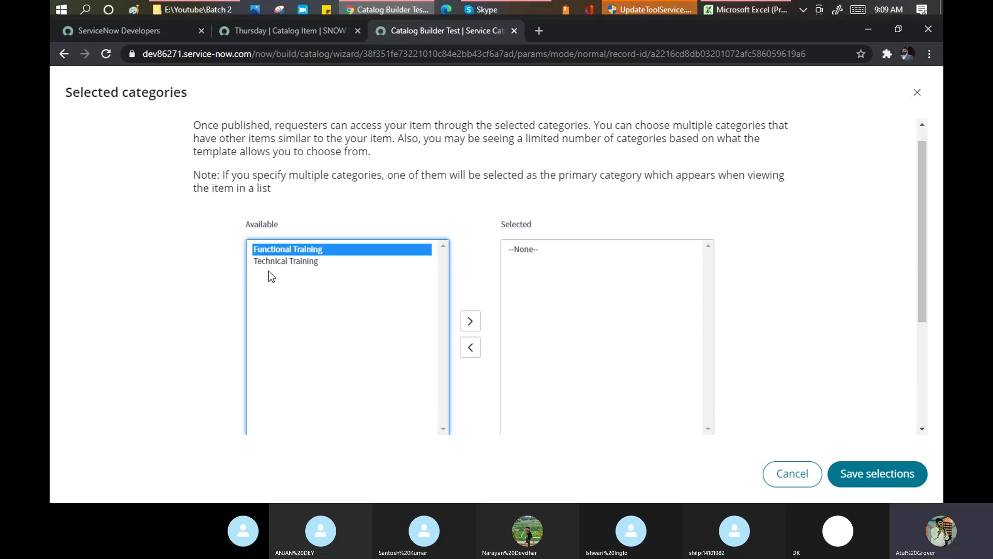
click(318, 285)
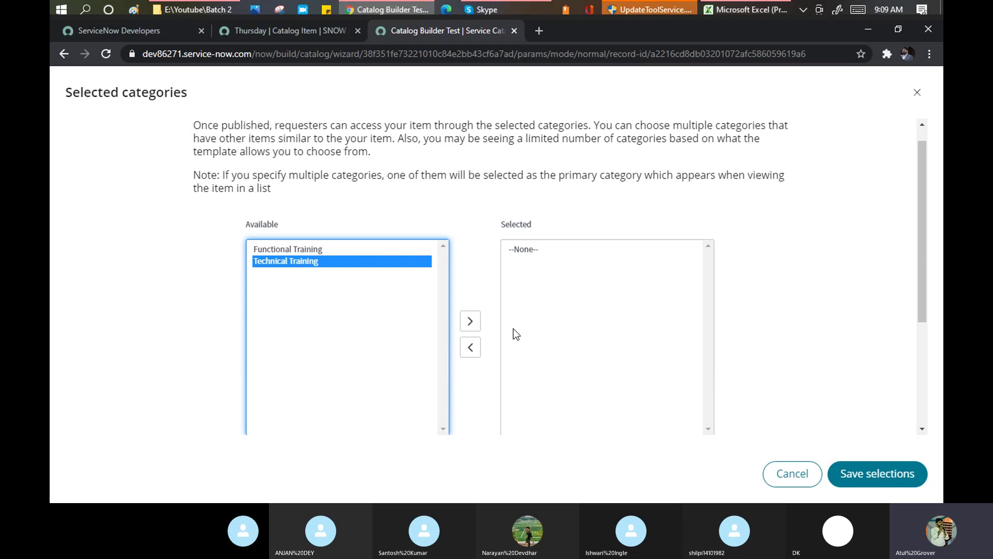
click(471, 322)
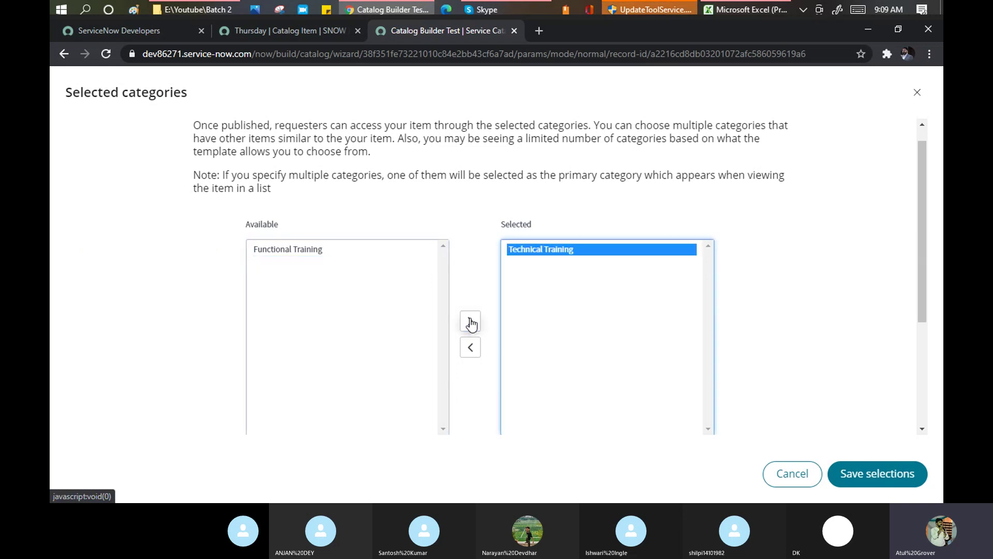
click(878, 476)
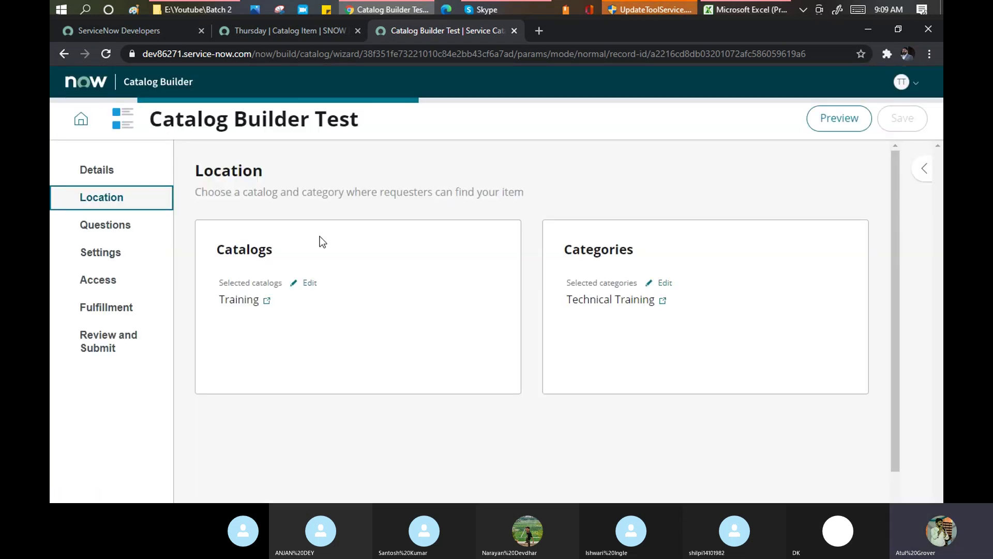
Compare Catalog Builder's Questions section with the Variables list on the item's standard form
click(275, 29)
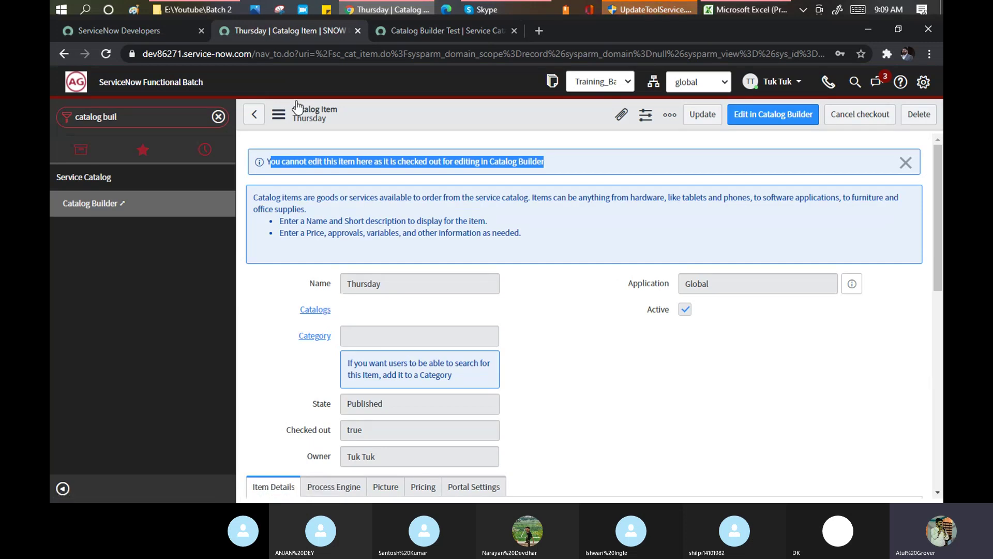
click(415, 29)
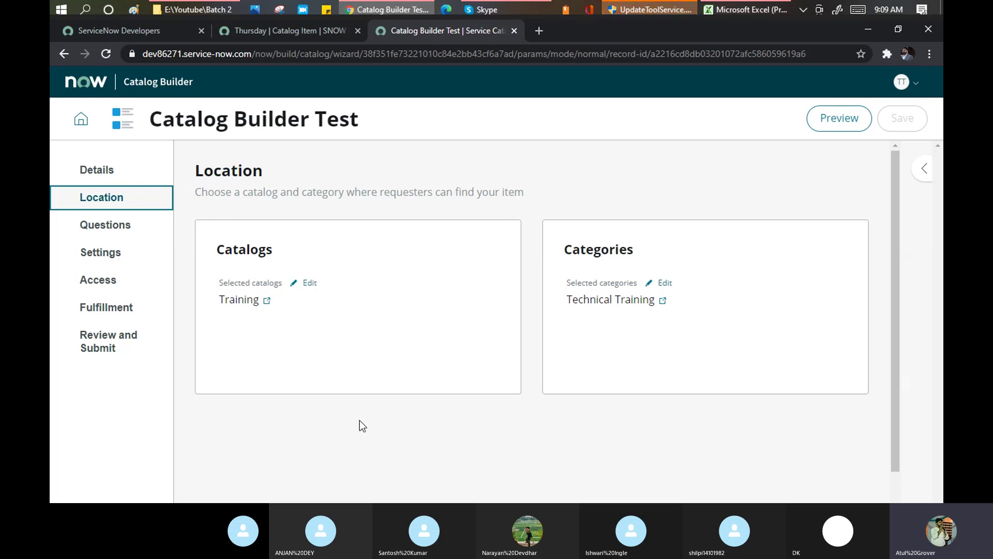
click(119, 227)
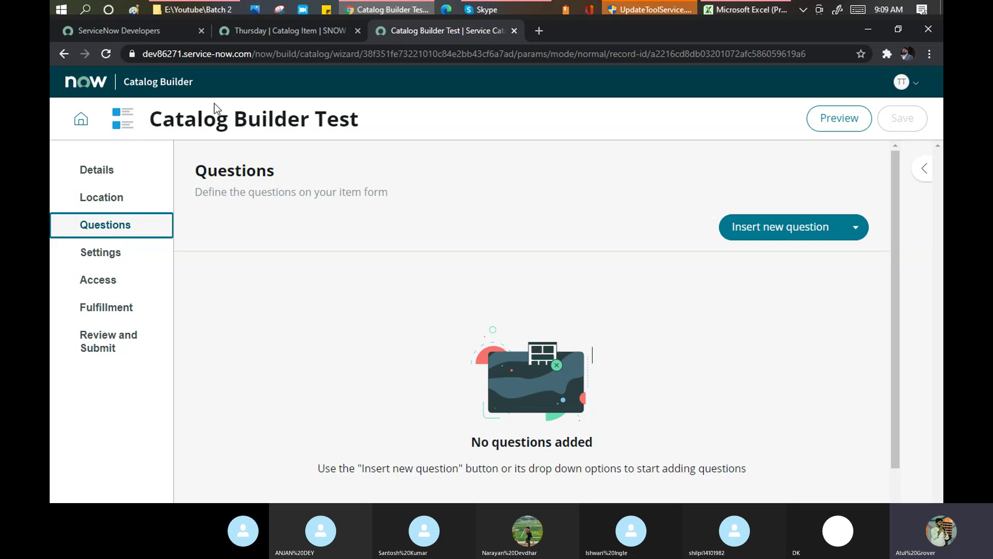
click(293, 33)
scroll(418, 324, down, 5)
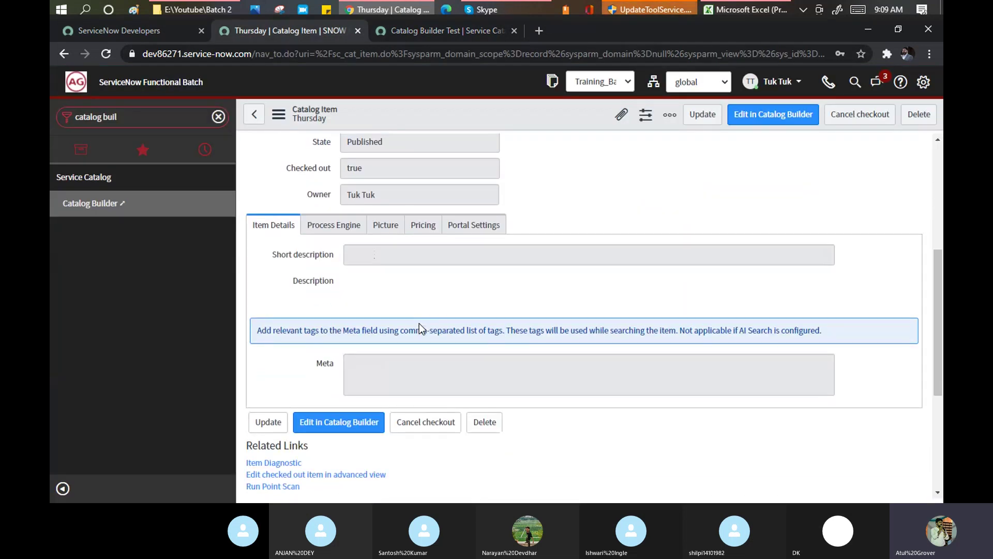
scroll(419, 324, down, 5)
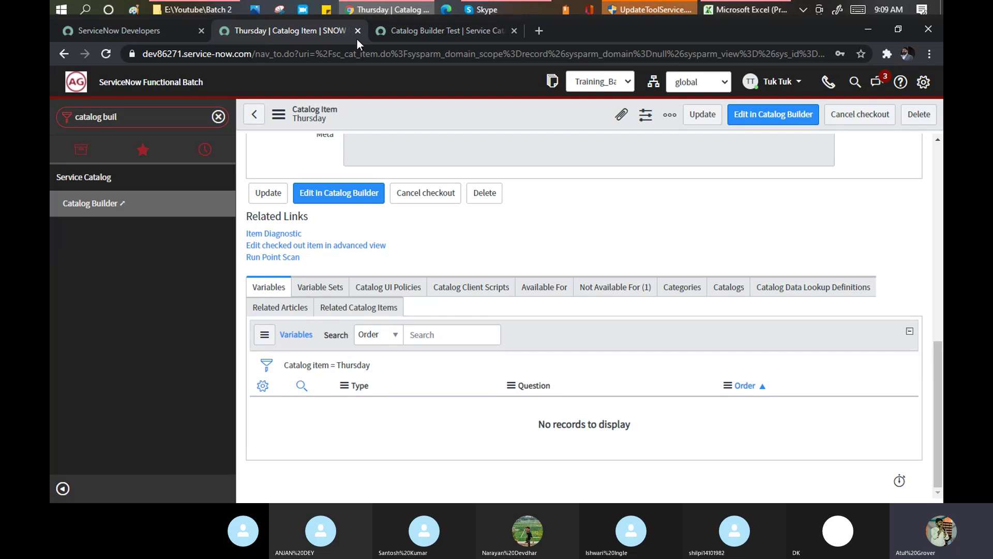
click(417, 36)
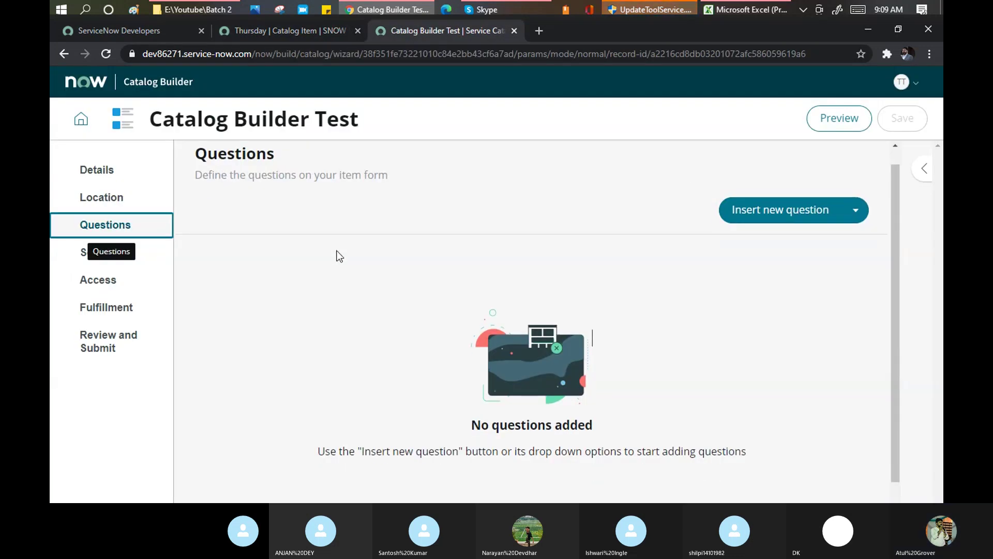
scroll(339, 256, down, 1)
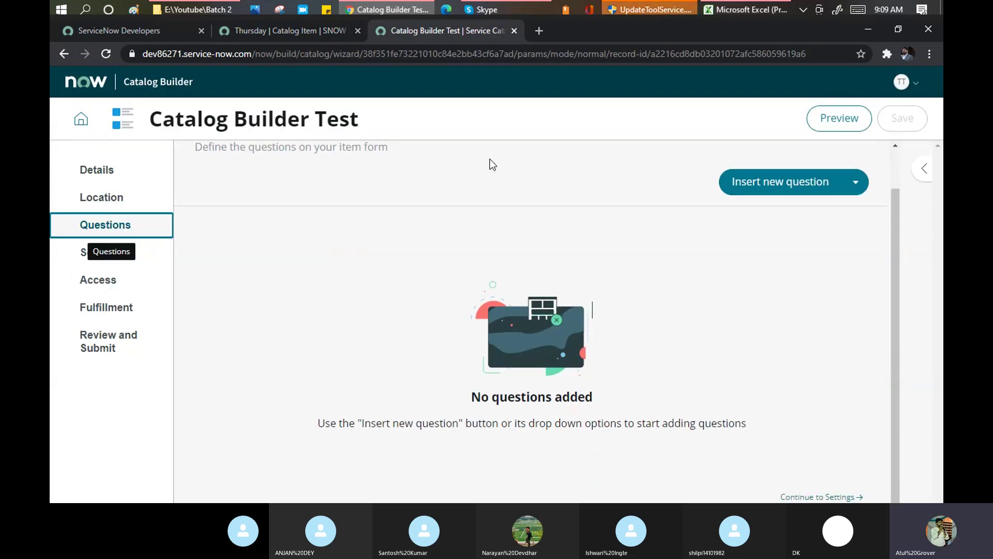
Start a new question for the item with the type Option and the subtype Yes / No
click(805, 191)
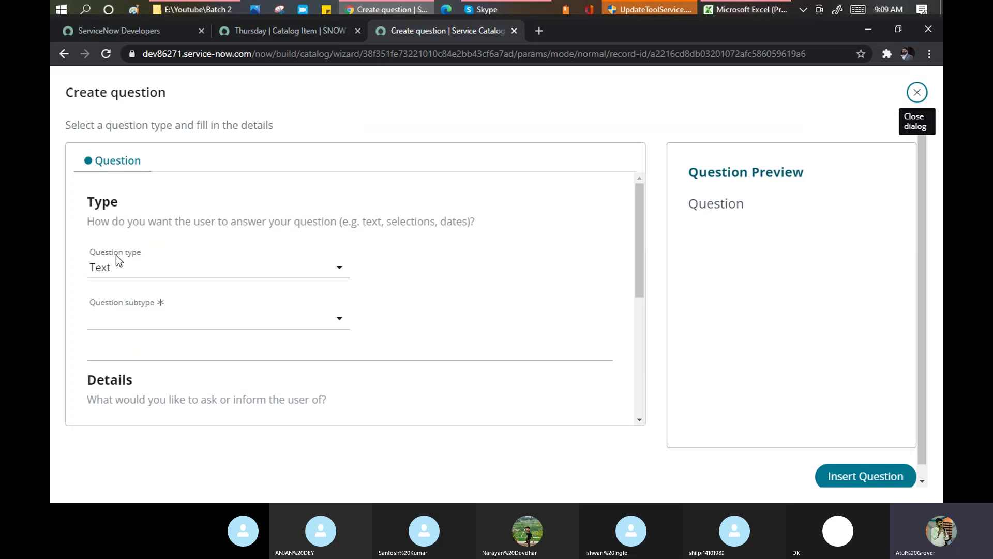
click(278, 274)
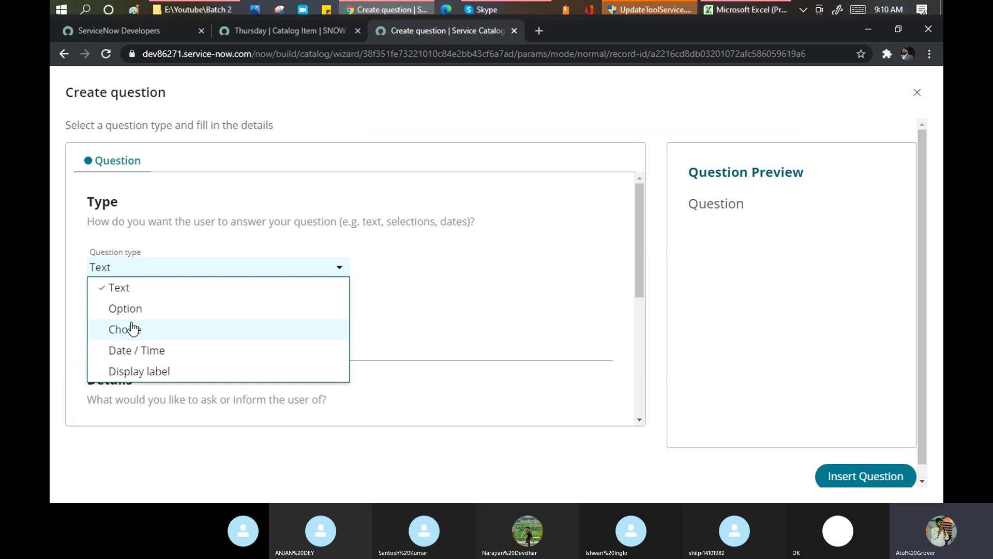
click(124, 308)
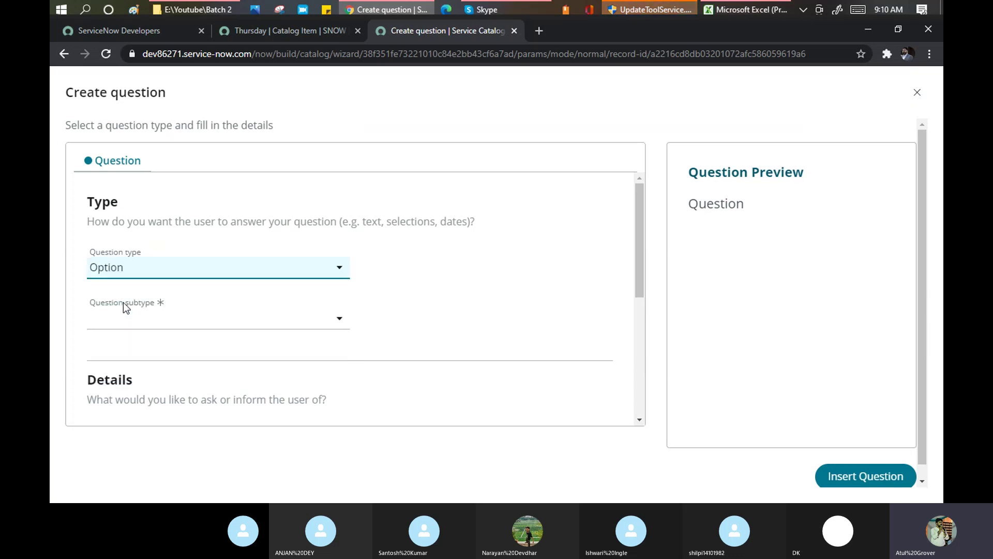
click(125, 318)
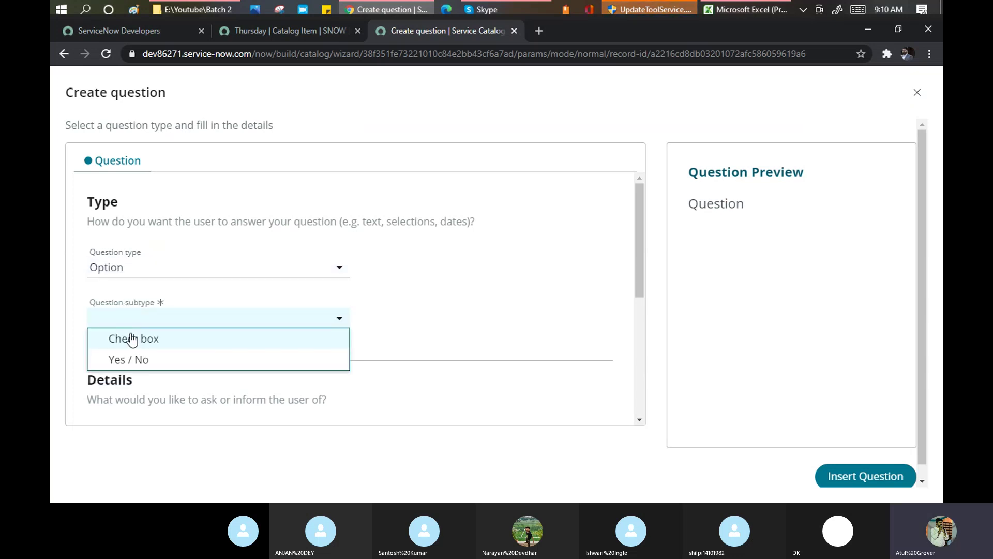
click(139, 364)
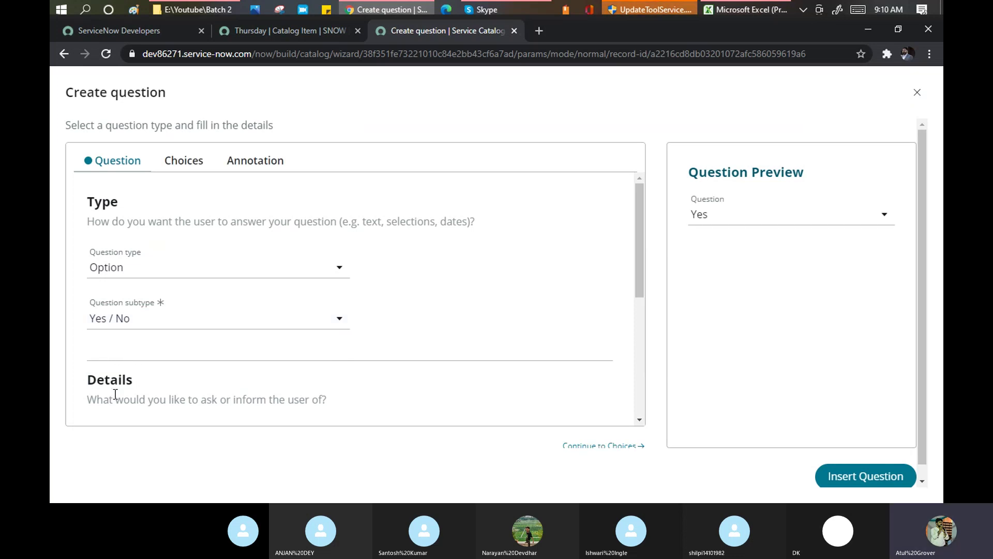
Enter "Gender" as the new question's label
scroll(214, 355, down, 3)
click(131, 312)
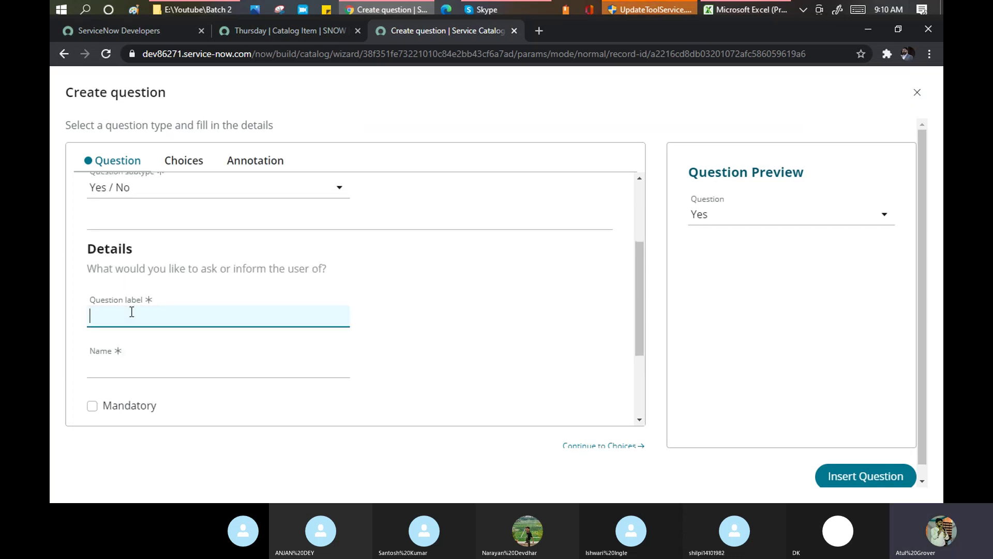
text(Gender)
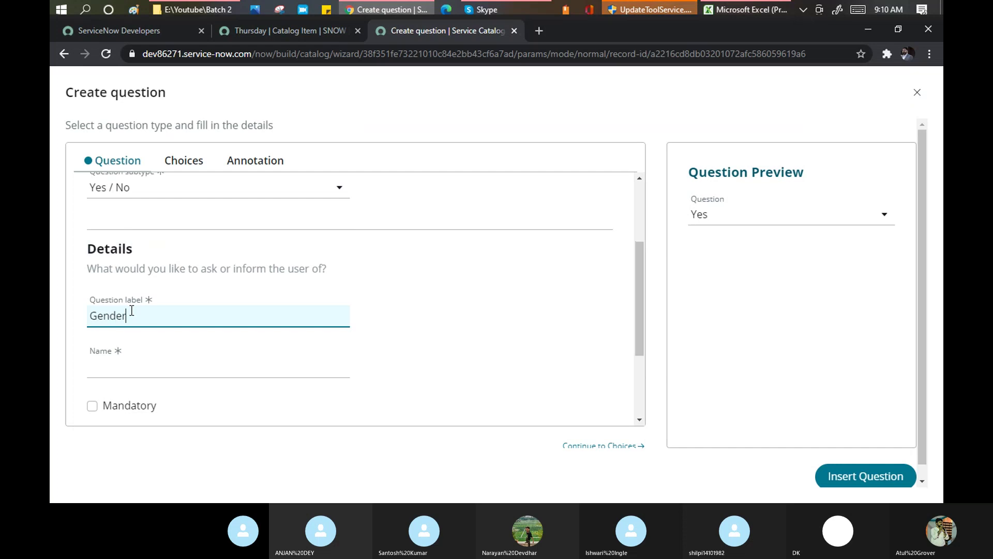
click(146, 367)
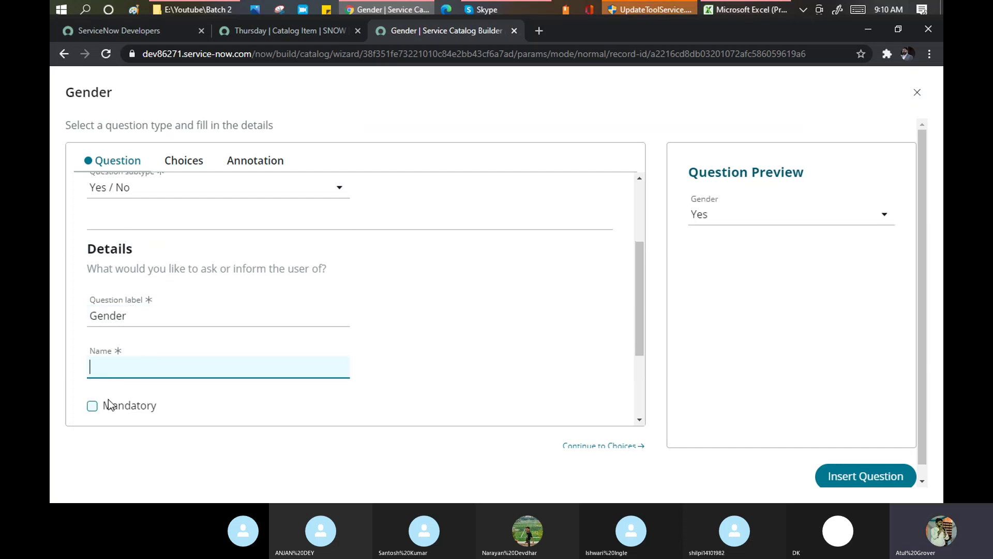
scroll(361, 366, down, 1)
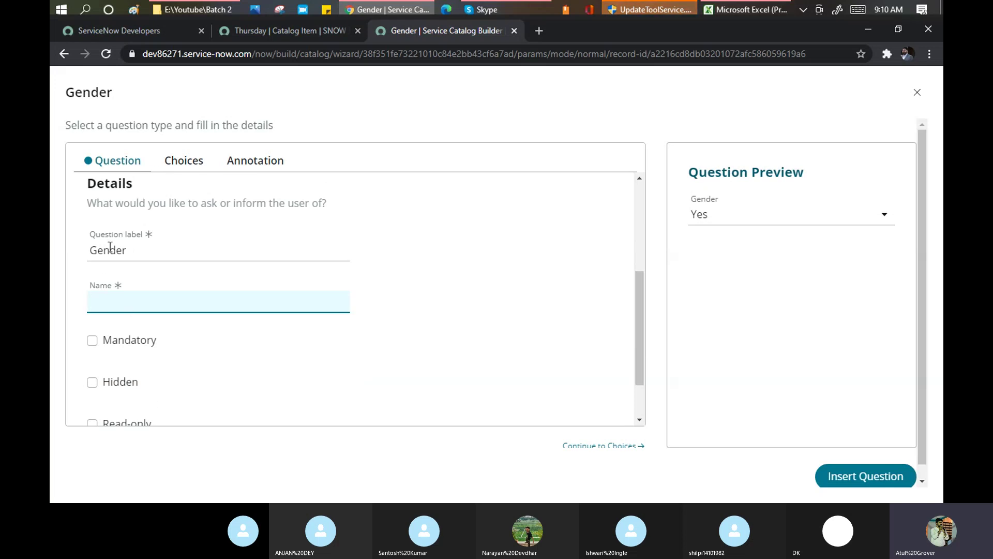
click(123, 286)
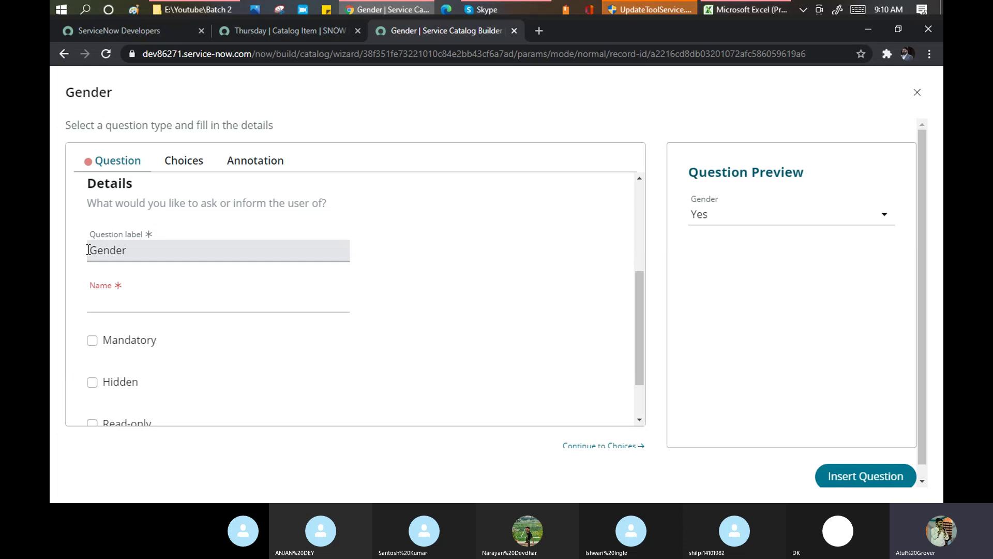
Change the question's label to "Major" and set its name to "Age"
drag(89, 250, 135, 253)
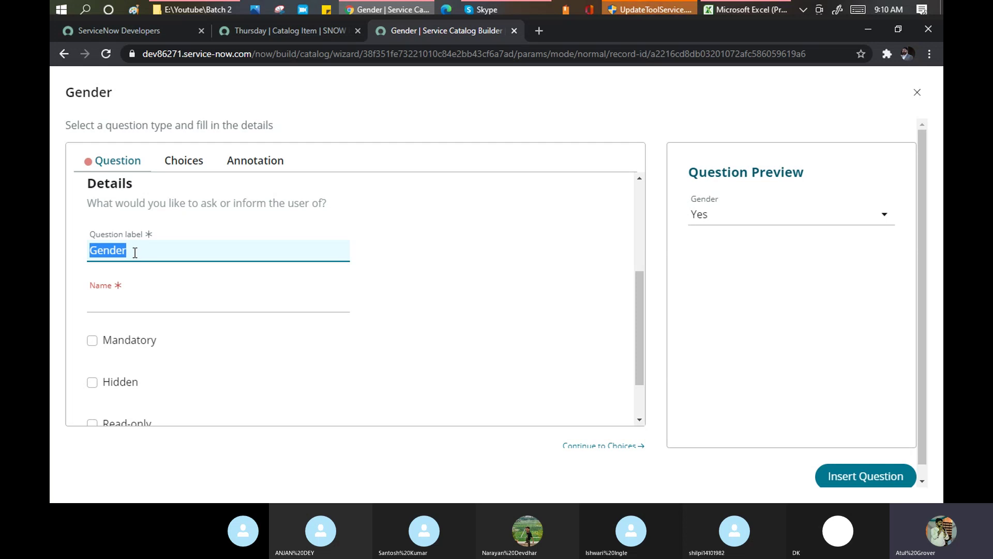
text(Major)
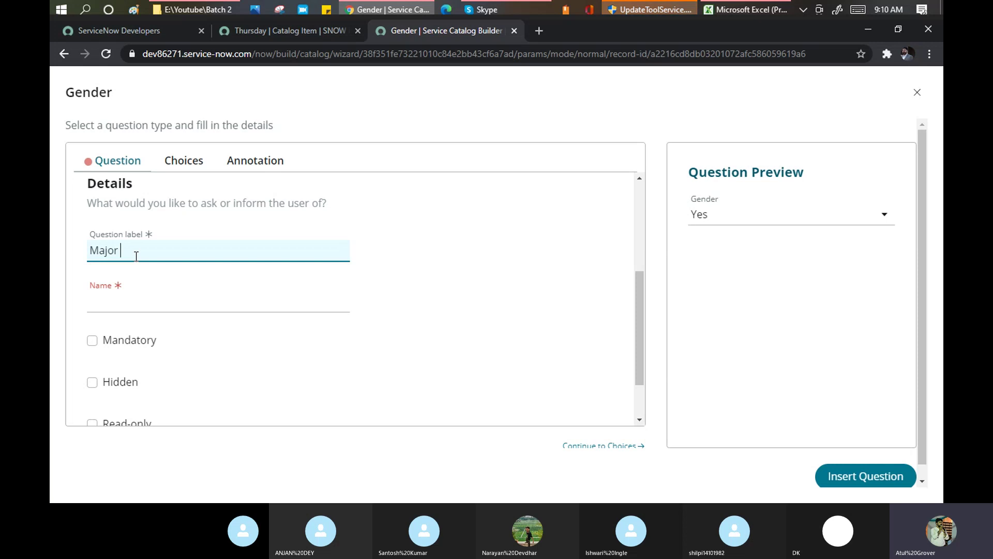
key(BackSpace)
click(142, 293)
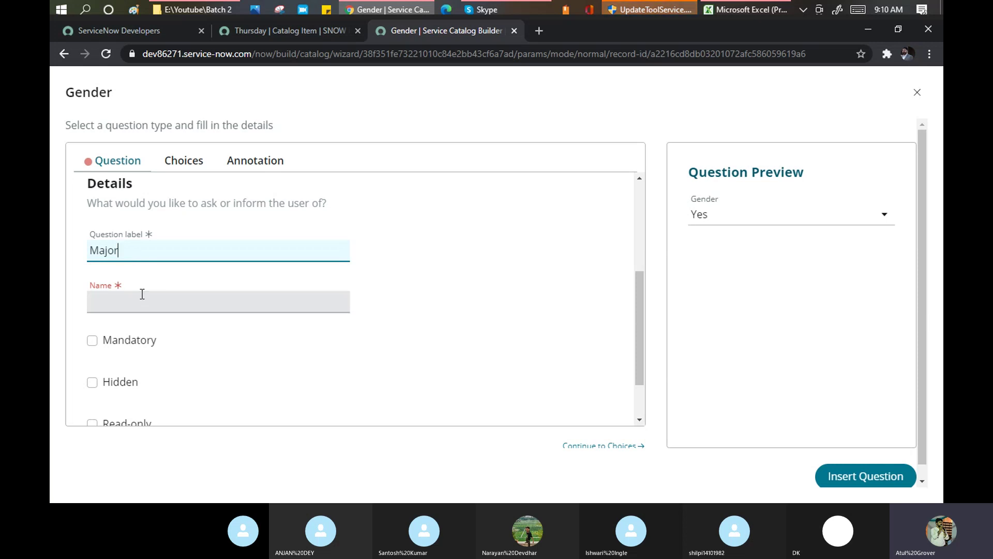
text(A)
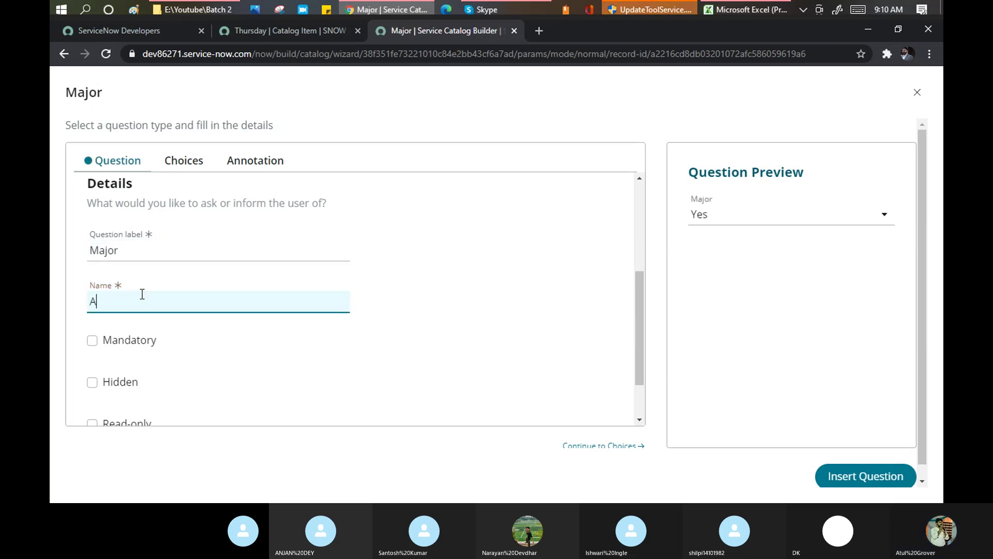
text(ge)
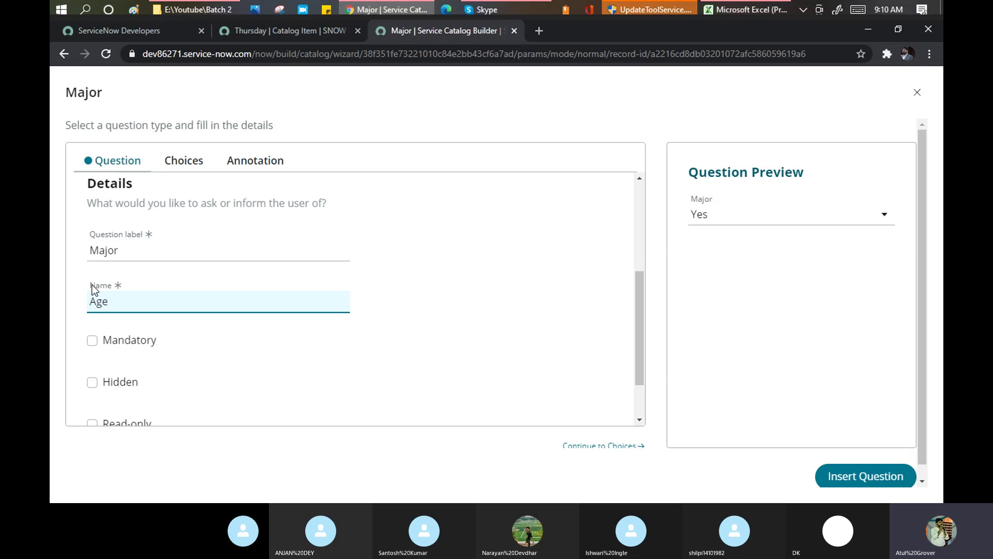
Review the question's label and name, and inspect the Catalog UI Policies list on the item's standard form
drag(115, 301, 92, 301)
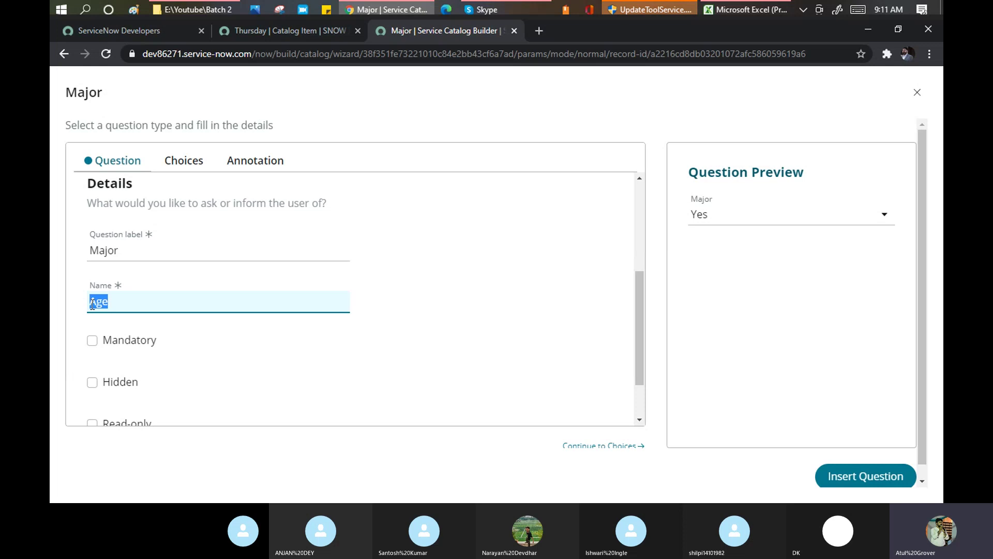
drag(115, 287, 88, 286)
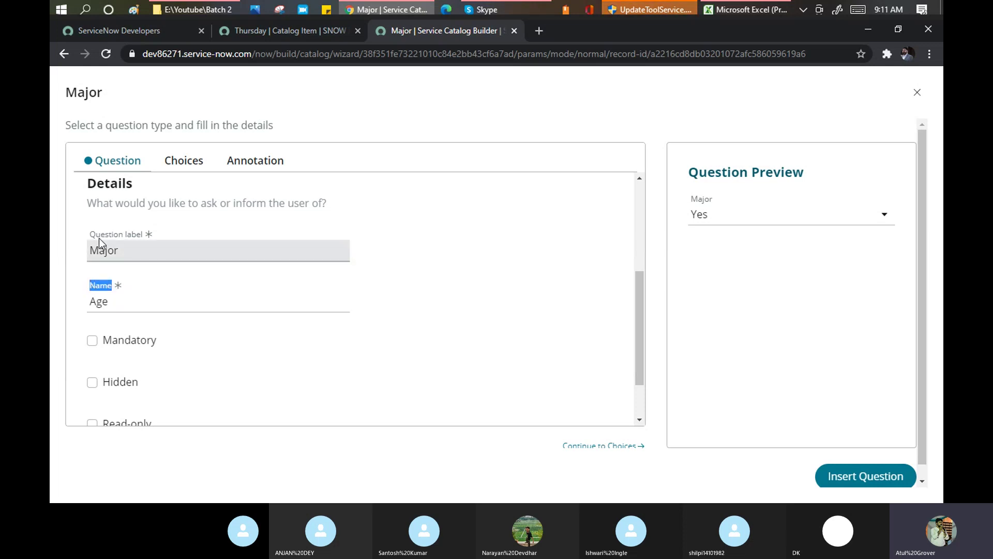
drag(91, 250, 130, 254)
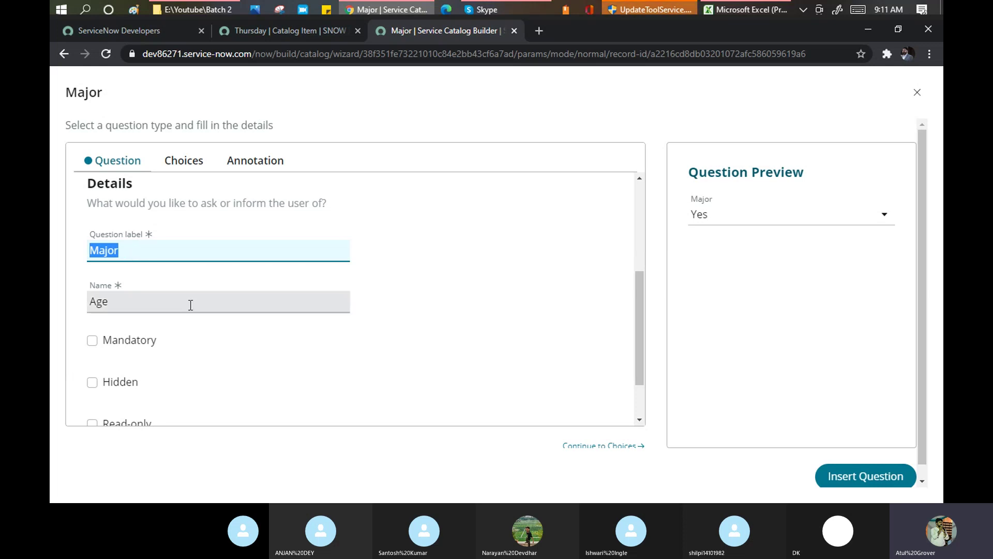
scroll(205, 310, down, 1)
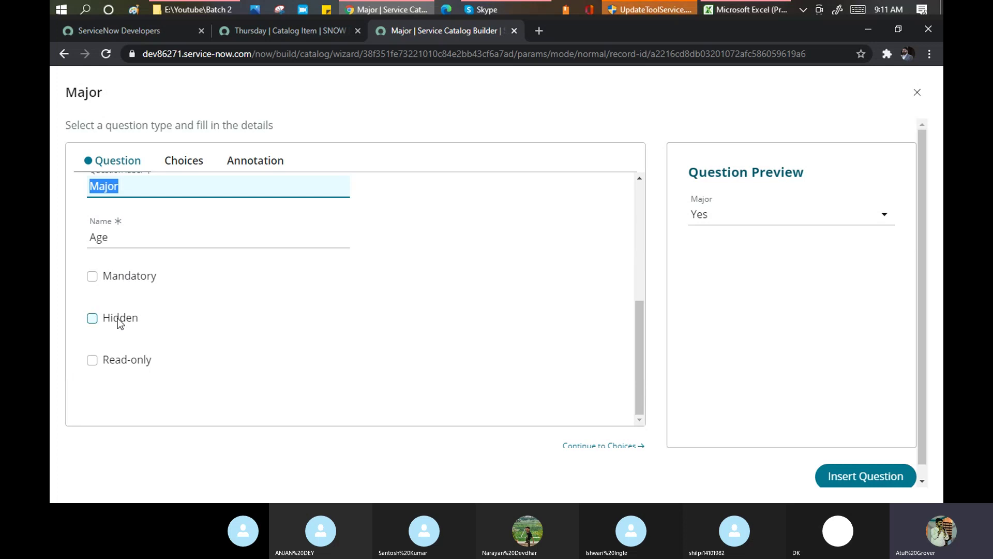
click(269, 34)
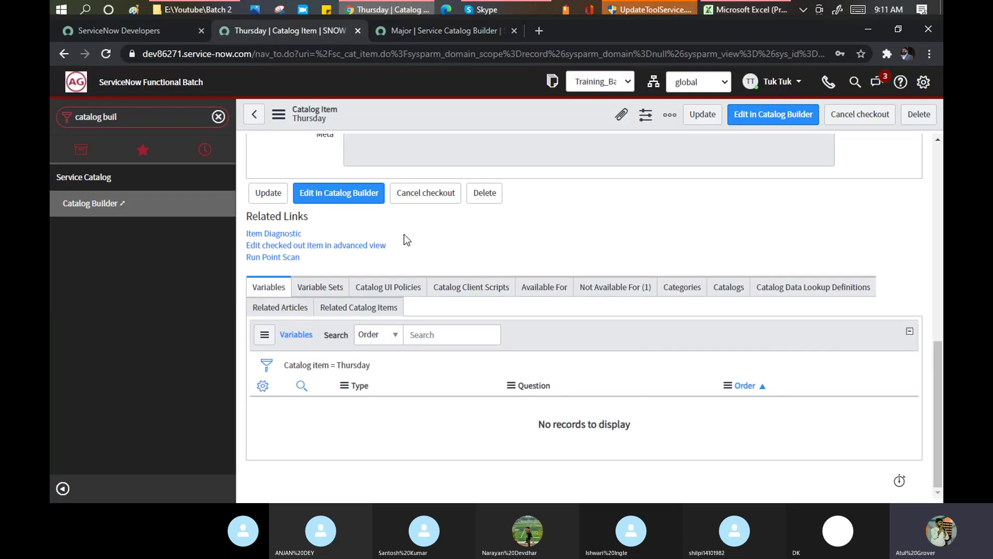
click(413, 286)
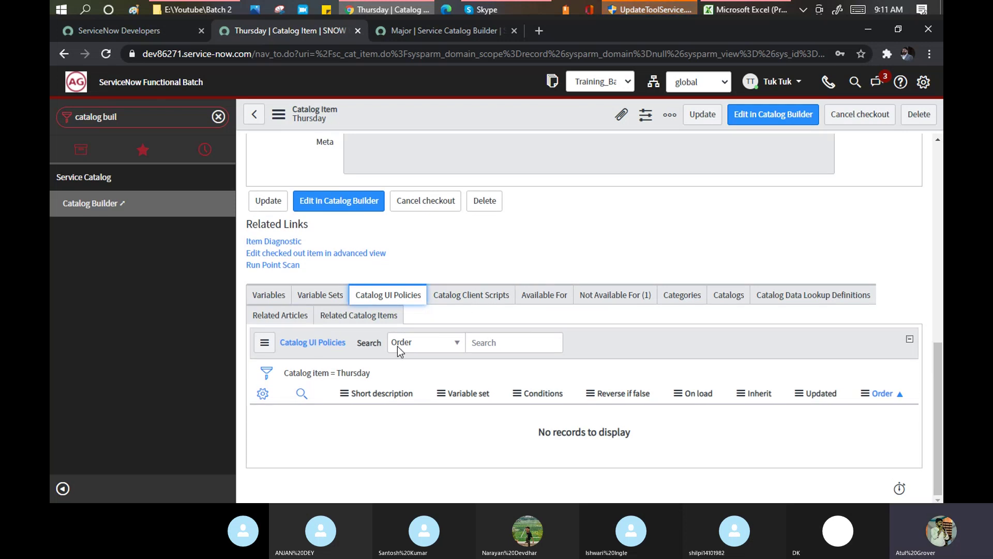
click(420, 30)
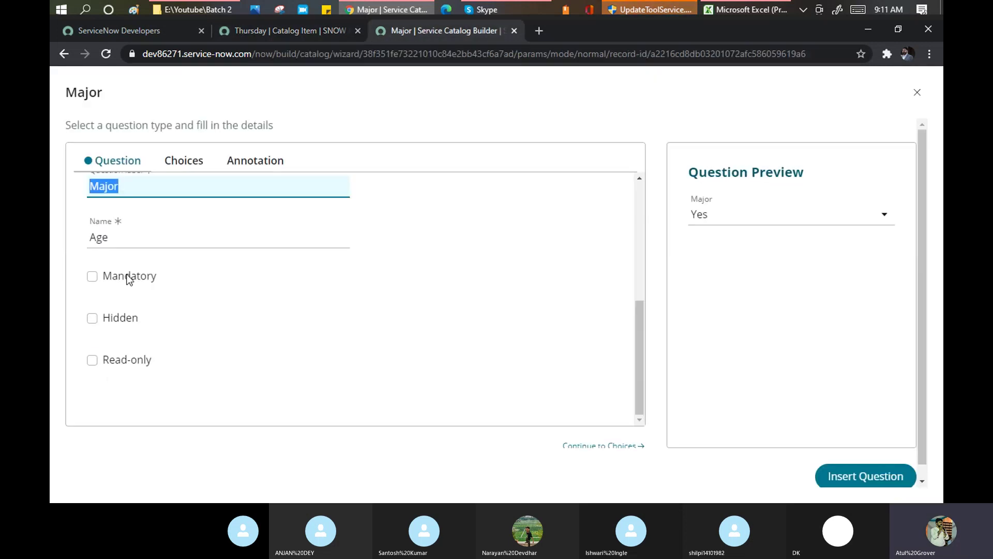
Make the Major question mandatory and check its answer choices in the question preview
click(92, 276)
scroll(512, 368, down, 1)
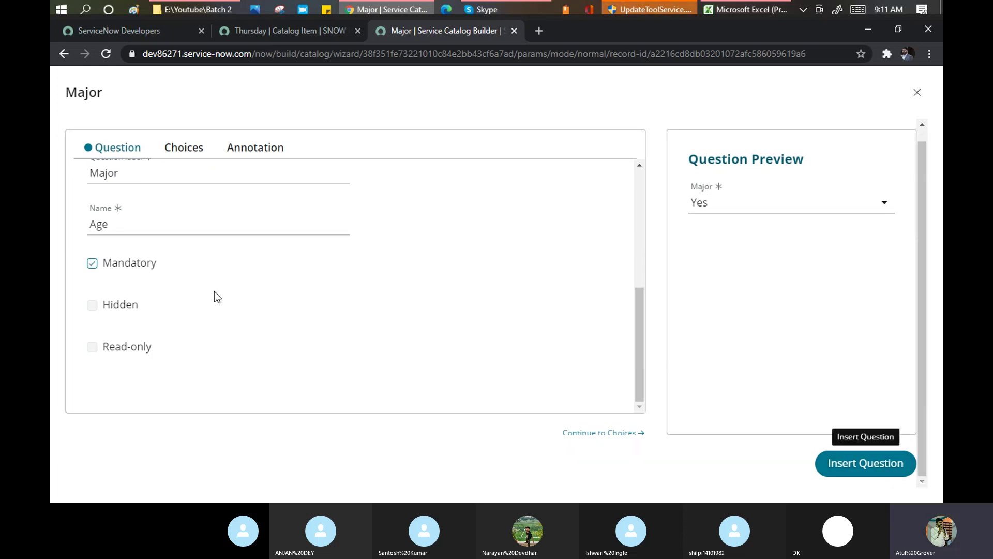
click(765, 200)
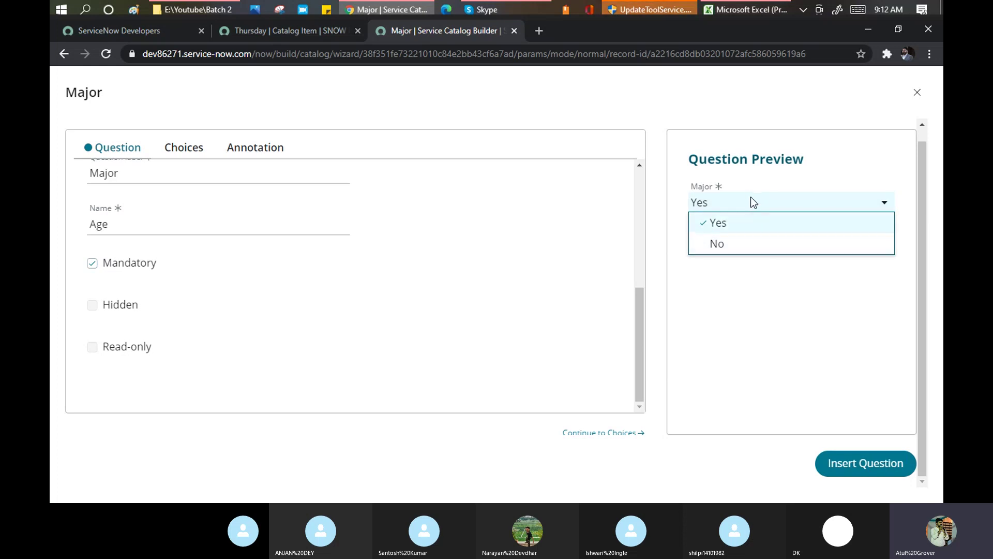
Try the Hidden option on the Major question in place of Mandatory, and make the question mandatory again
click(92, 263)
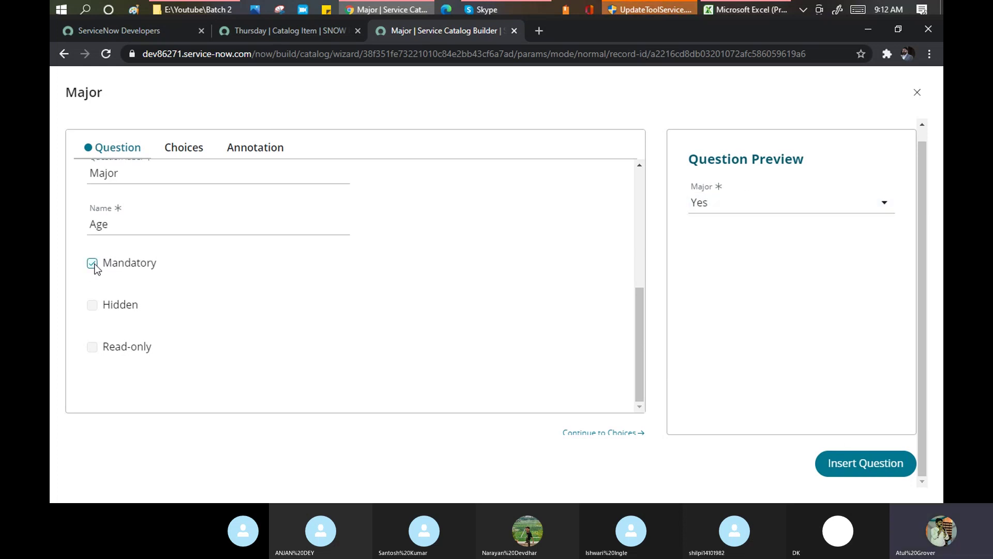
click(92, 305)
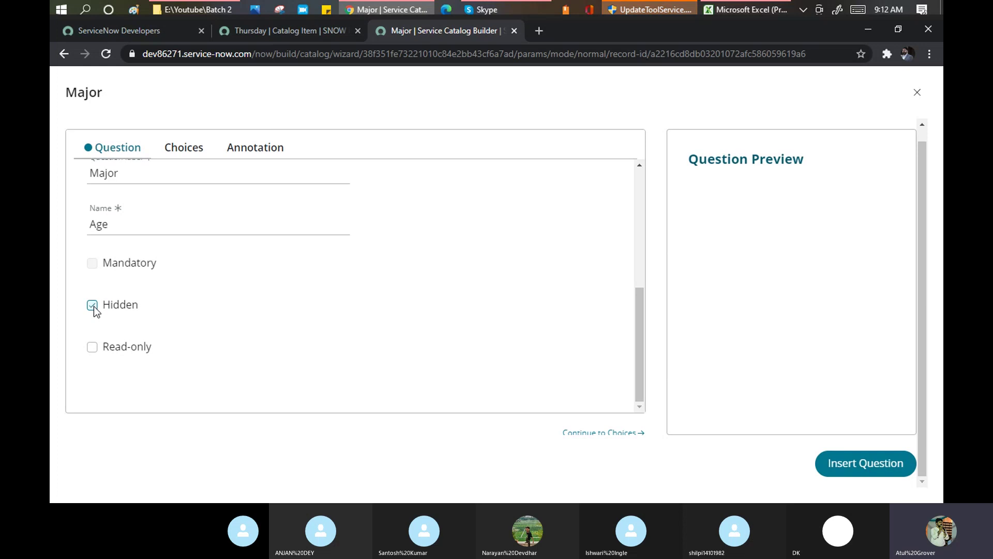
click(92, 305)
click(92, 305)
click(92, 305)
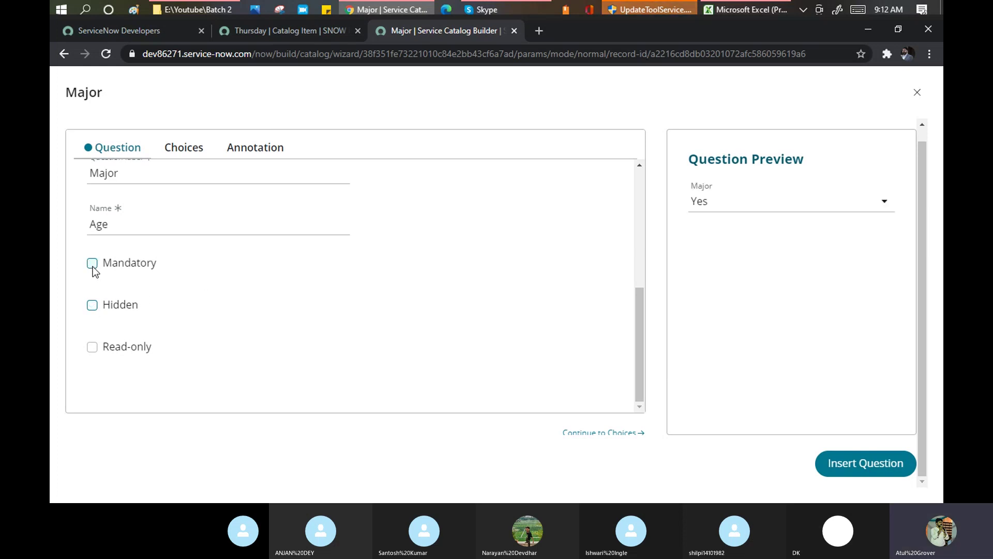
click(92, 265)
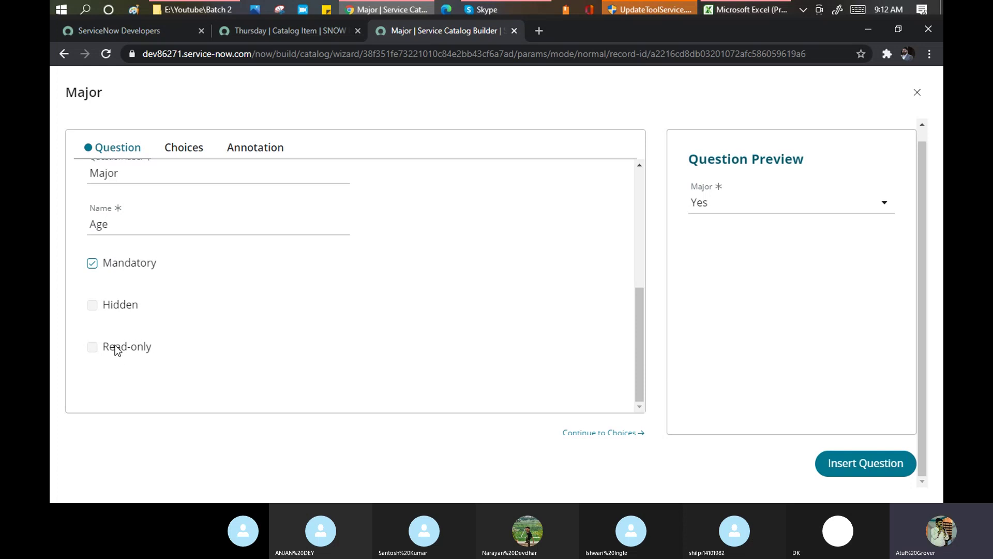
Try the Hidden and Read-only options on the Major question one after the other, and return it to Mandatory
click(92, 264)
click(93, 309)
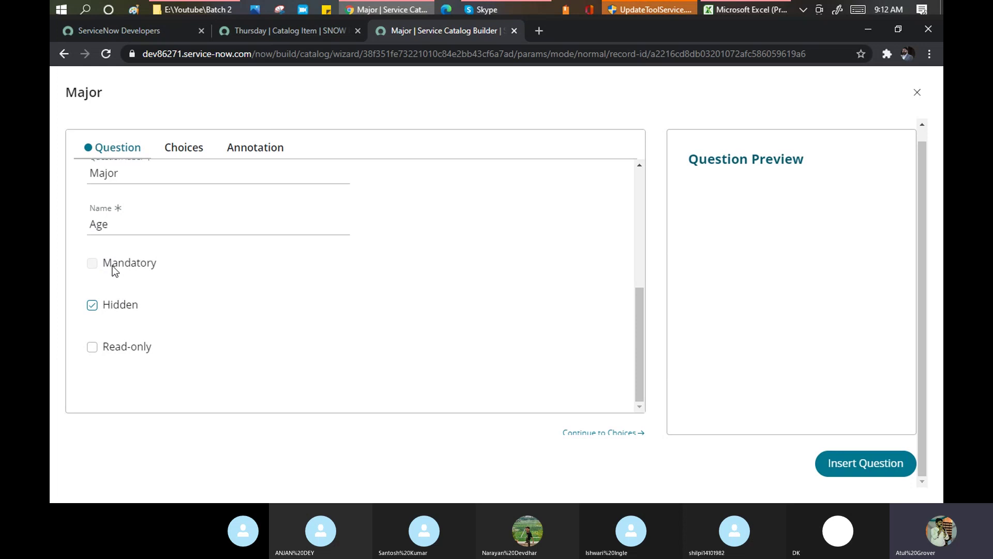
click(92, 305)
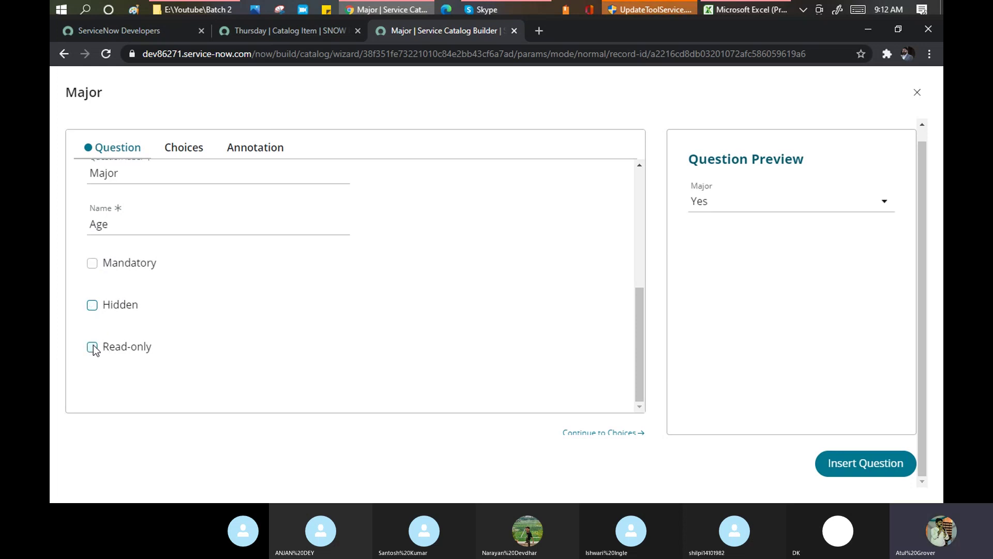
click(93, 345)
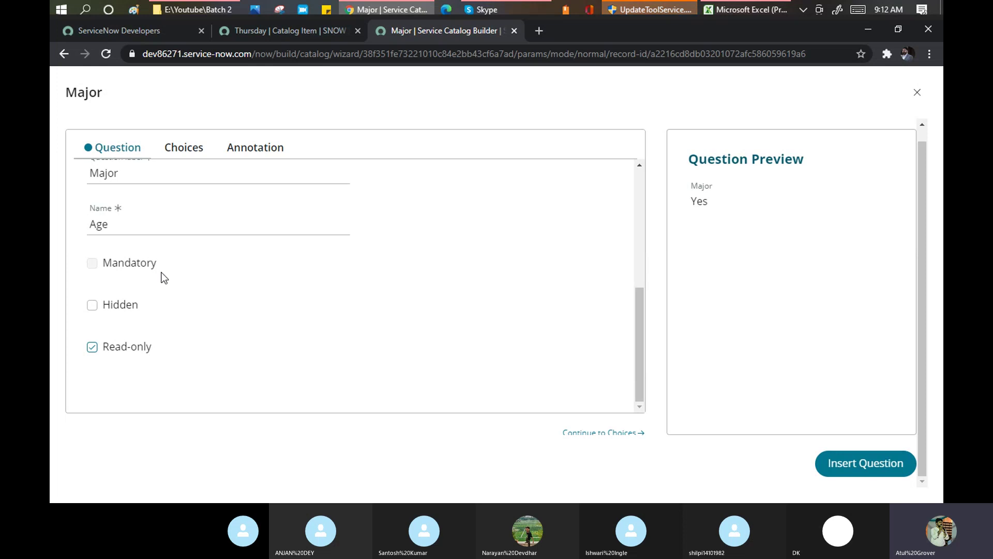
click(93, 347)
click(93, 263)
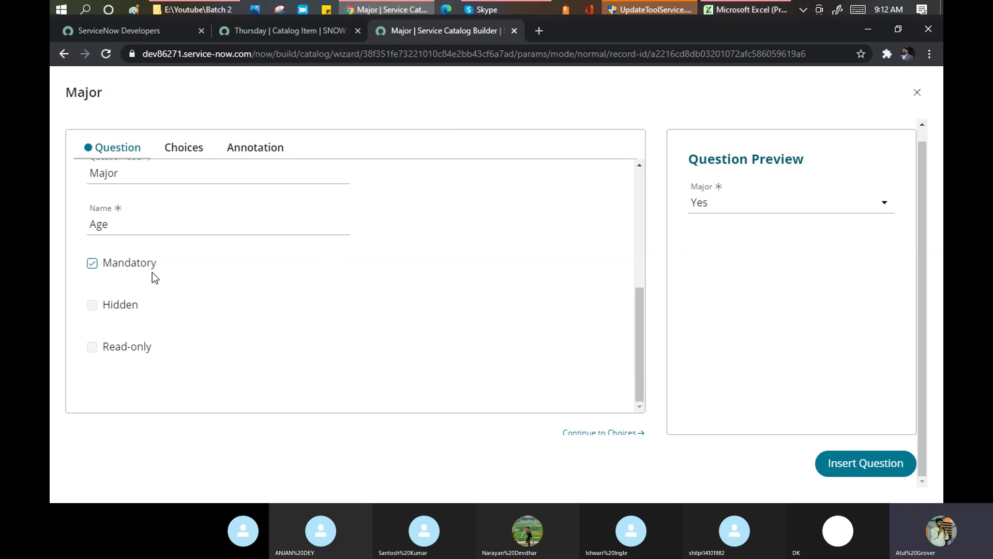
Check the Catalog UI Policies list on the Thursday item's standard form and return to the Major question
click(113, 29)
click(272, 31)
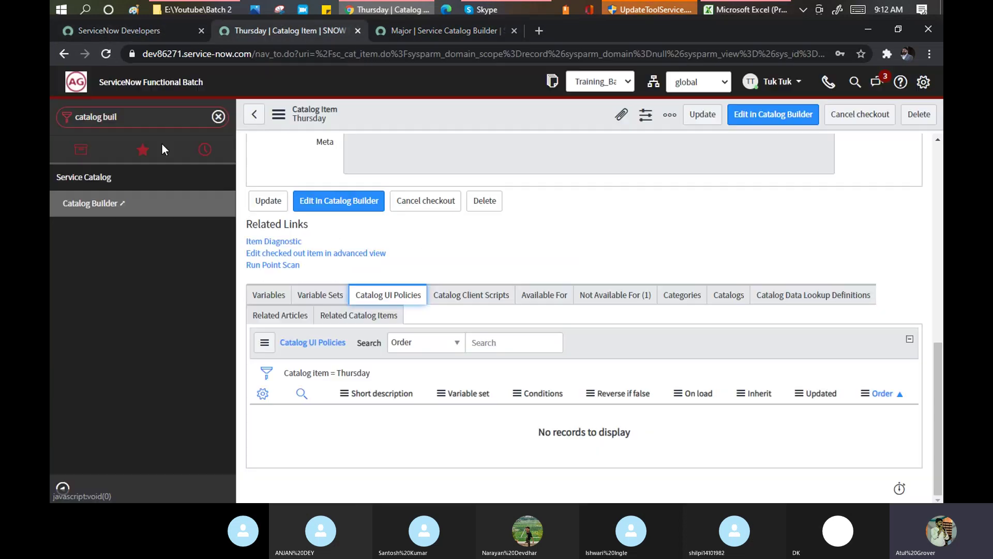
click(439, 32)
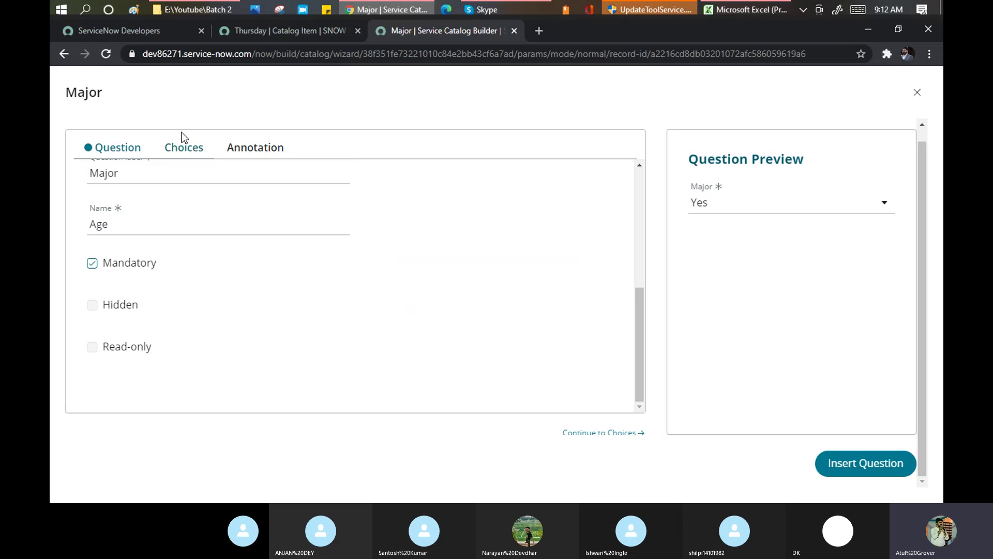
Include a none choice in the Major question's choices and check the answer list in the question preview
click(180, 152)
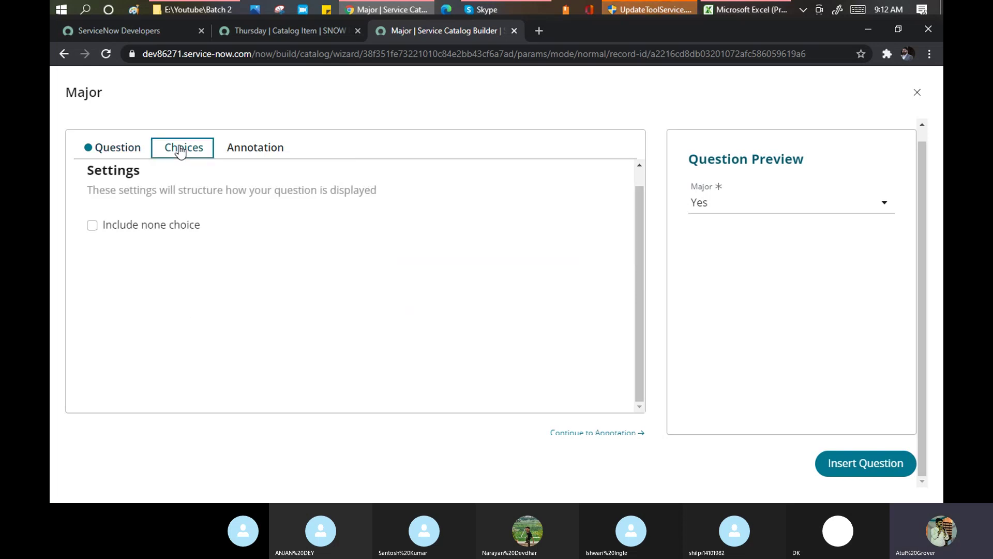
click(92, 226)
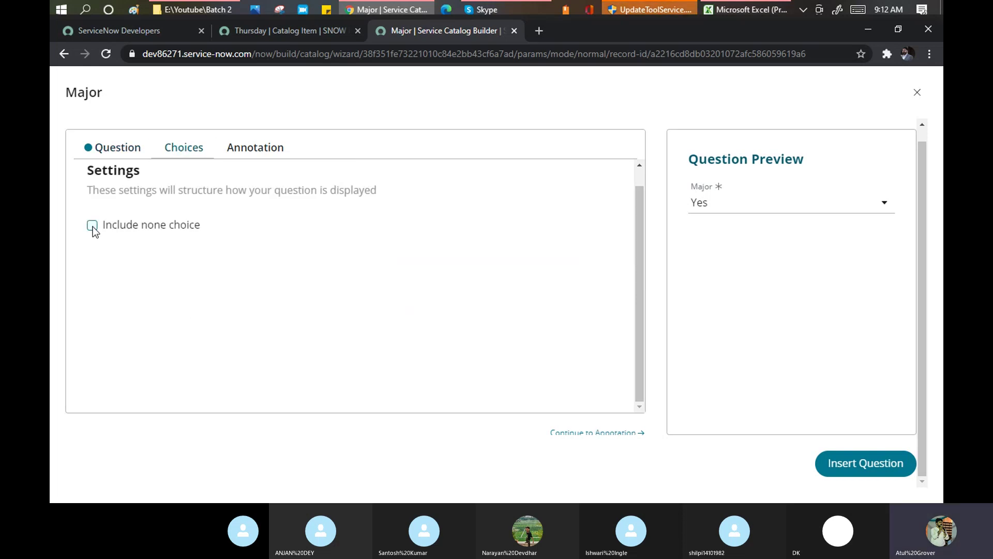
click(762, 202)
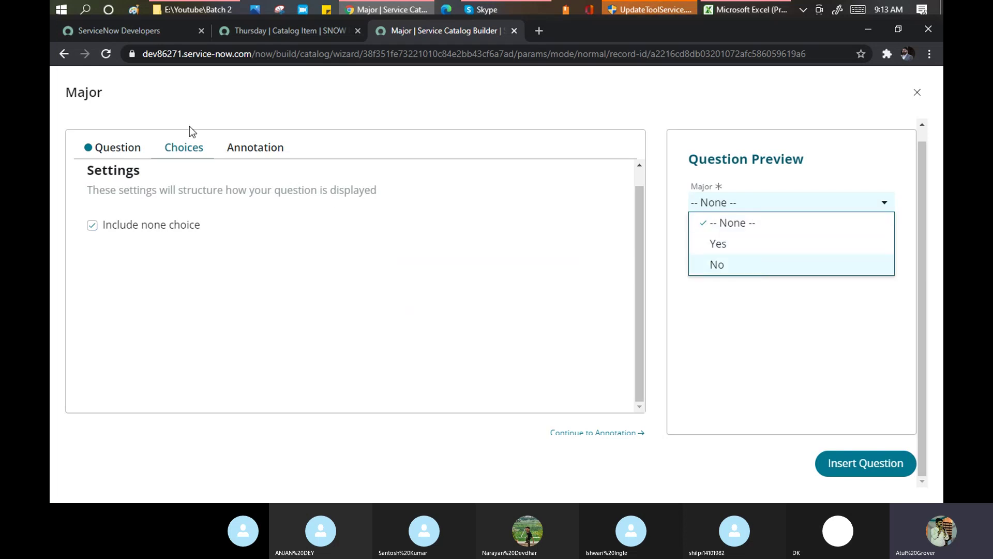
Enable Show instructions in the Major question's annotation and look over the item's standard form for comparison
click(256, 150)
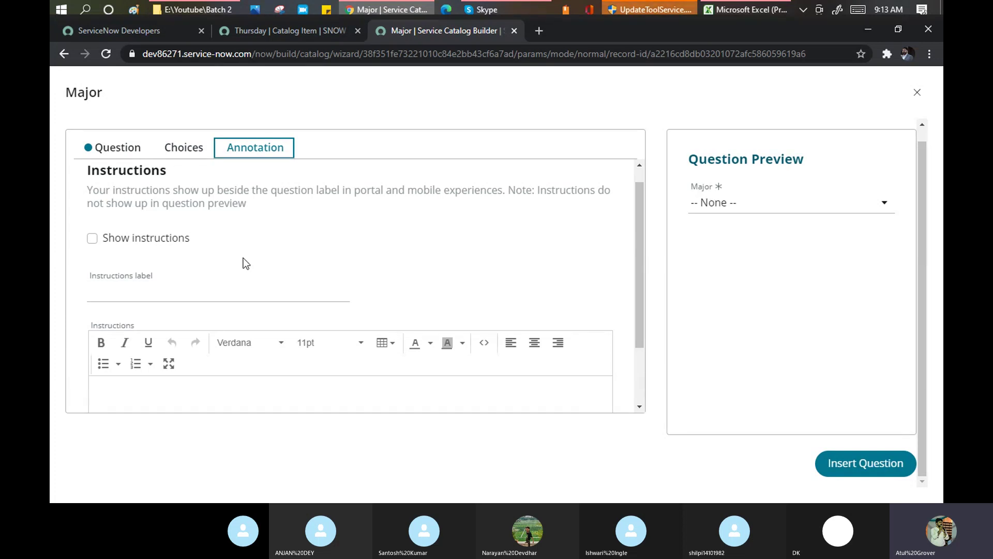
click(92, 238)
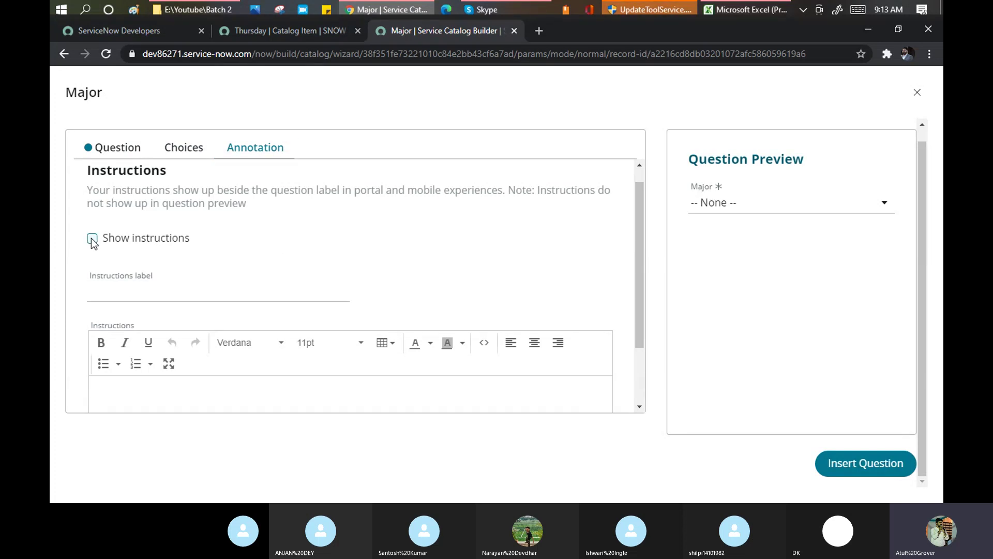
click(272, 32)
scroll(504, 256, up, 4)
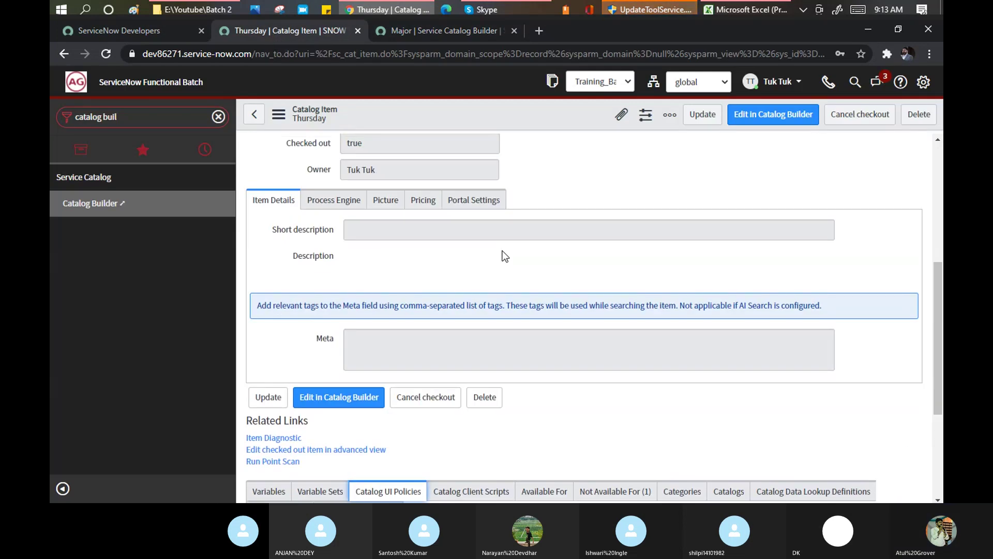
scroll(491, 272, down, 4)
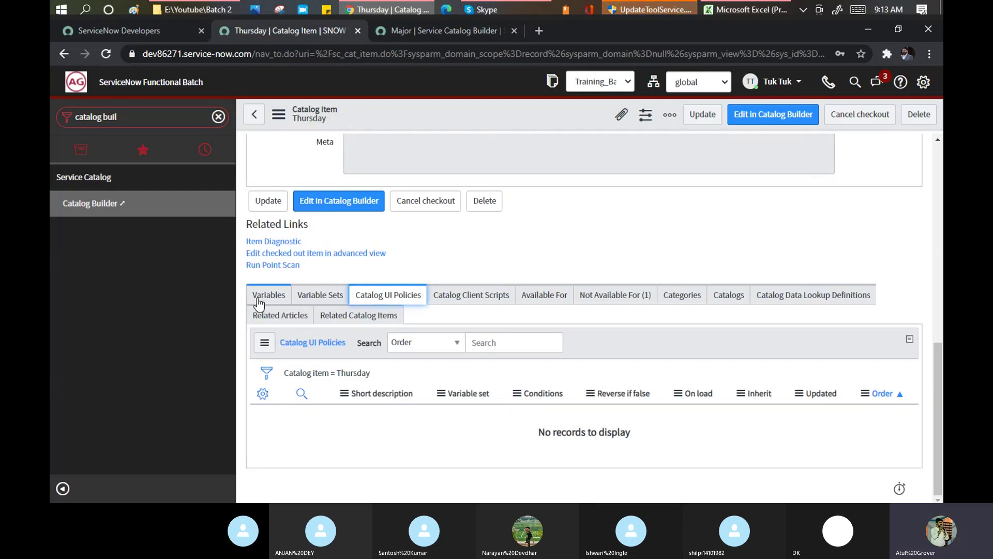
click(393, 32)
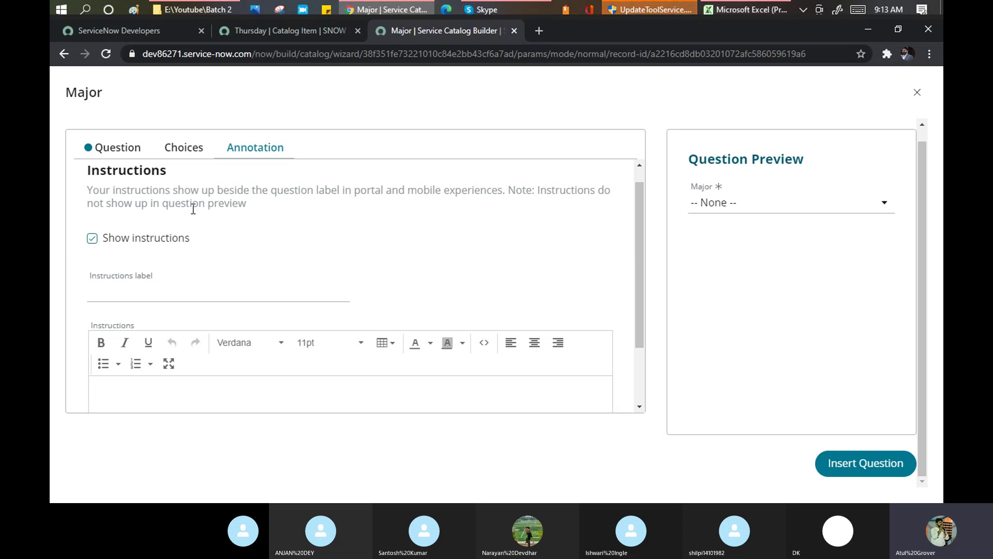
Set the Major question's instructions label to "Age 18 yr or less"
click(170, 297)
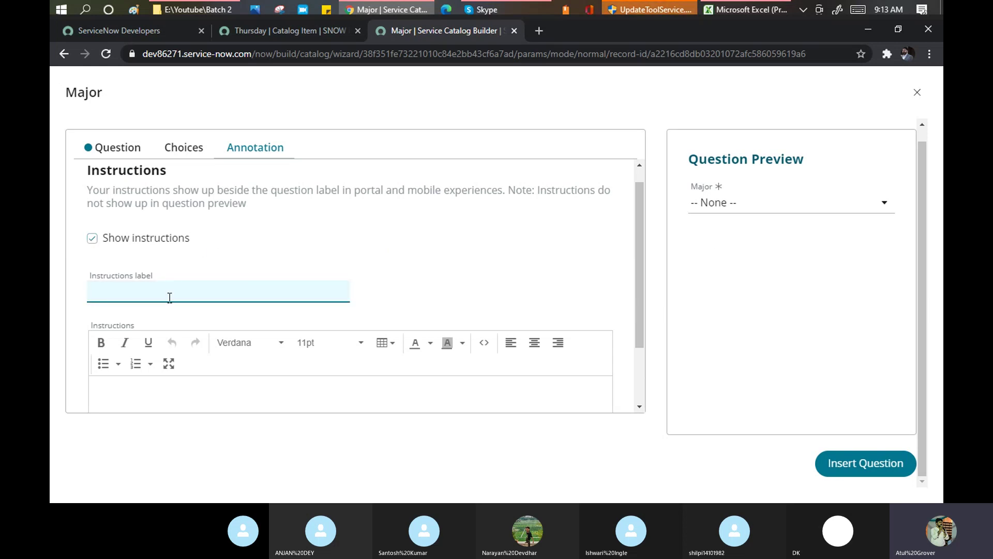
text(Age)
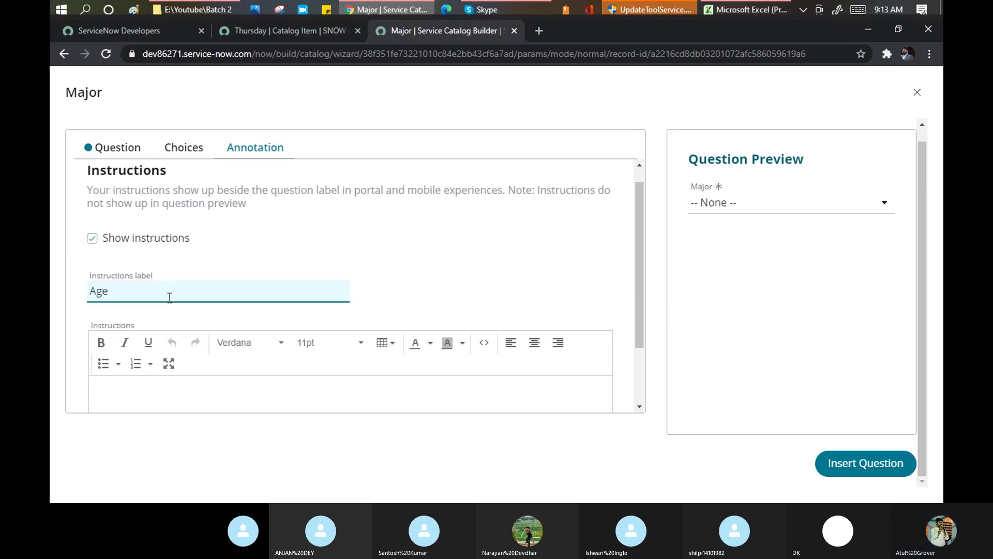
text( 18 yr or less)
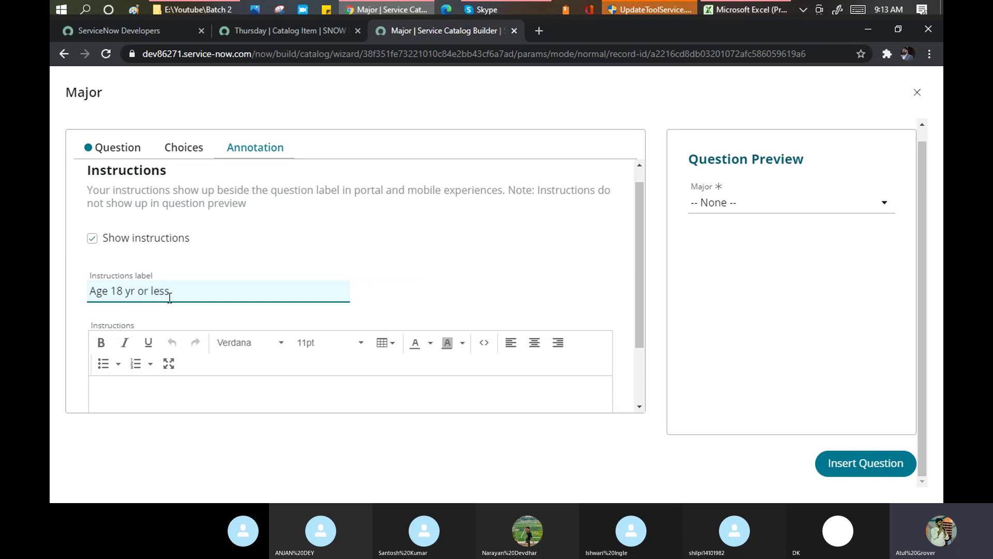
Copy the label text "Age 18 yr or less" into the instructions body and insert the Major question into the item
drag(170, 298, 54, 278)
key(ctrl+c)
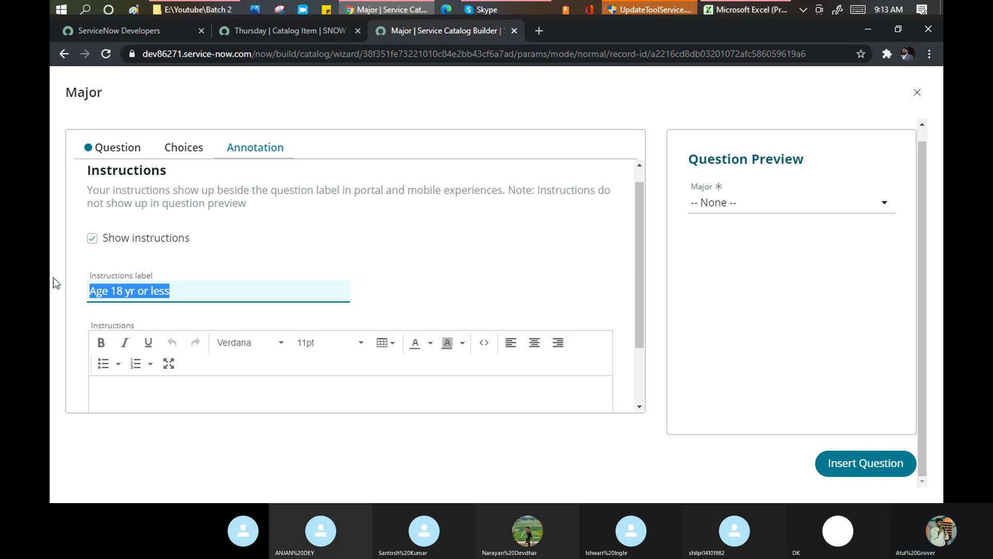
scroll(197, 314, down, 1)
click(155, 380)
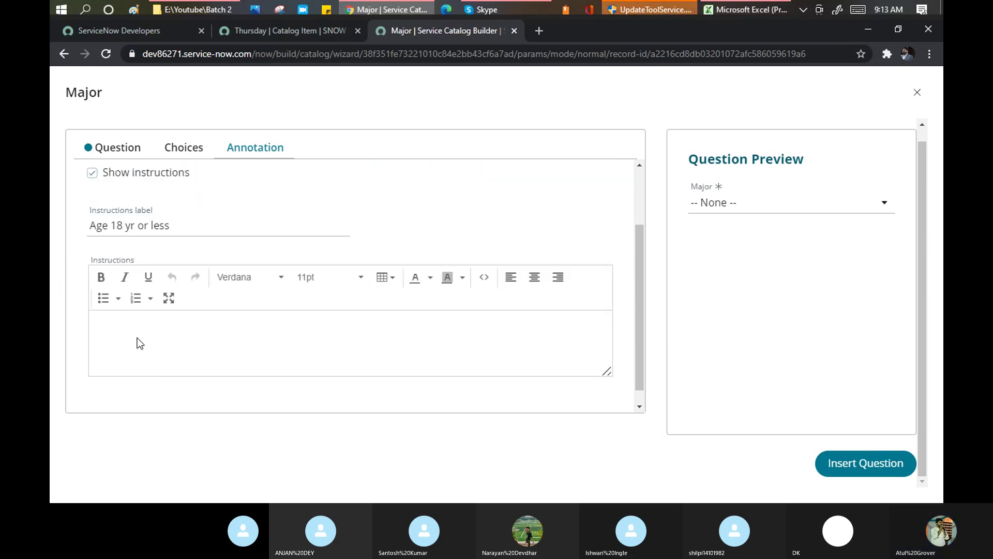
key(ctrl+v)
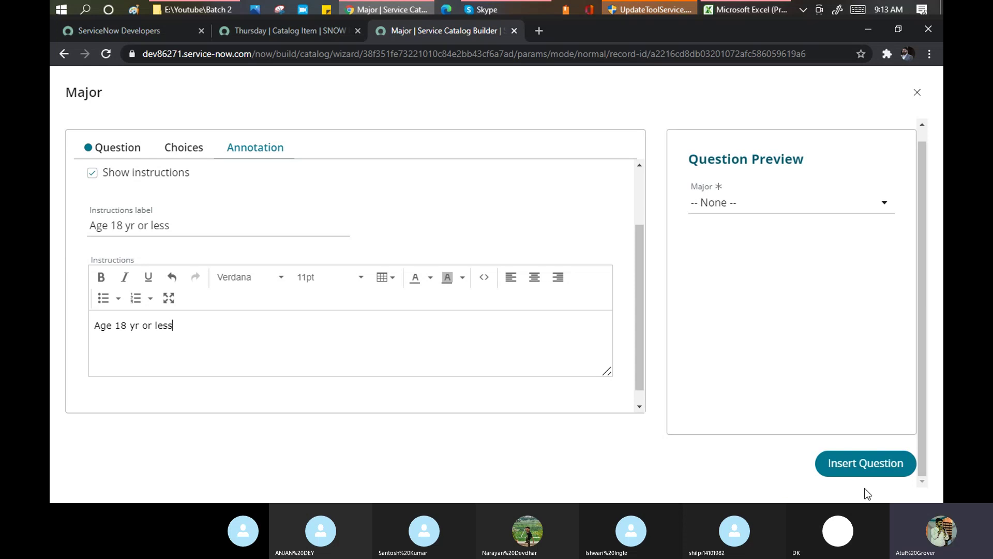
click(864, 468)
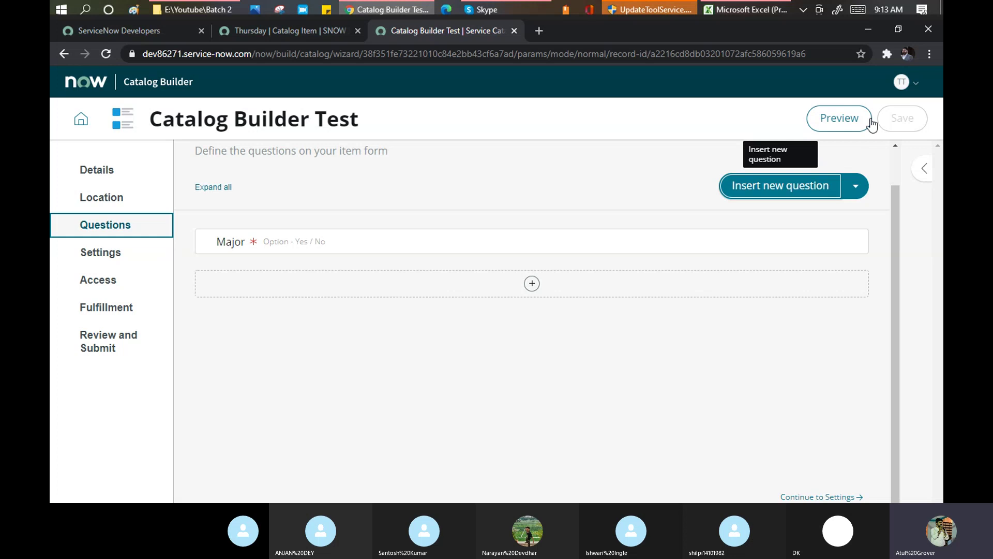
click(856, 190)
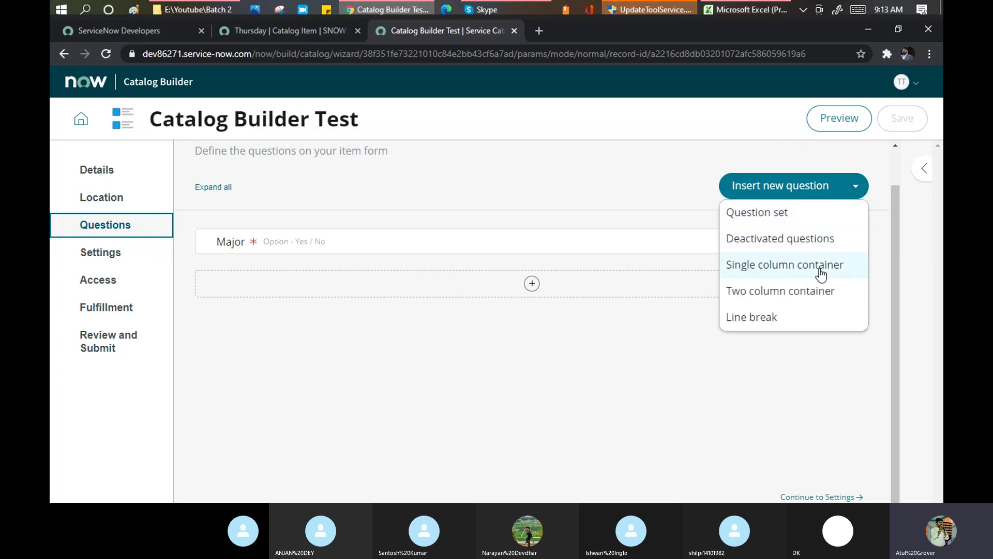
click(801, 295)
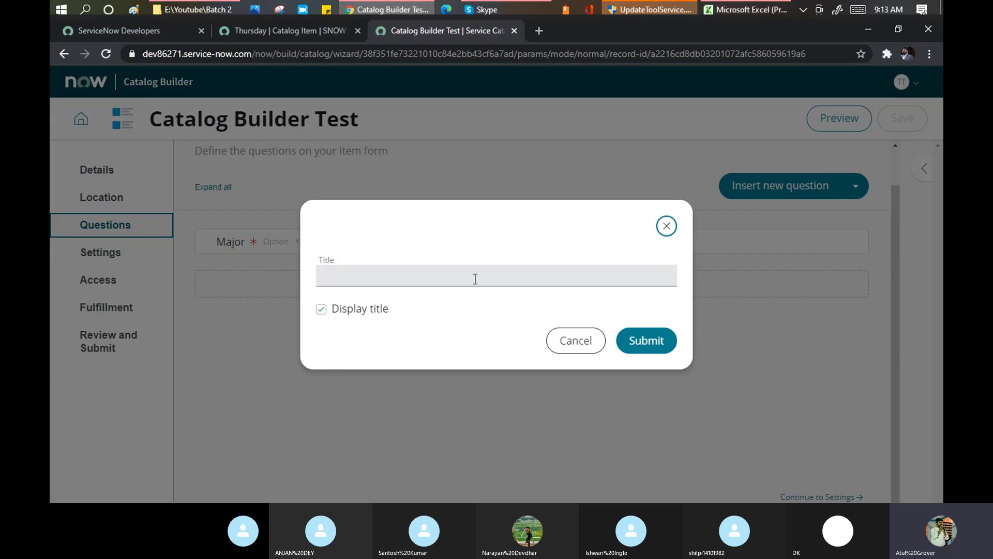
click(577, 344)
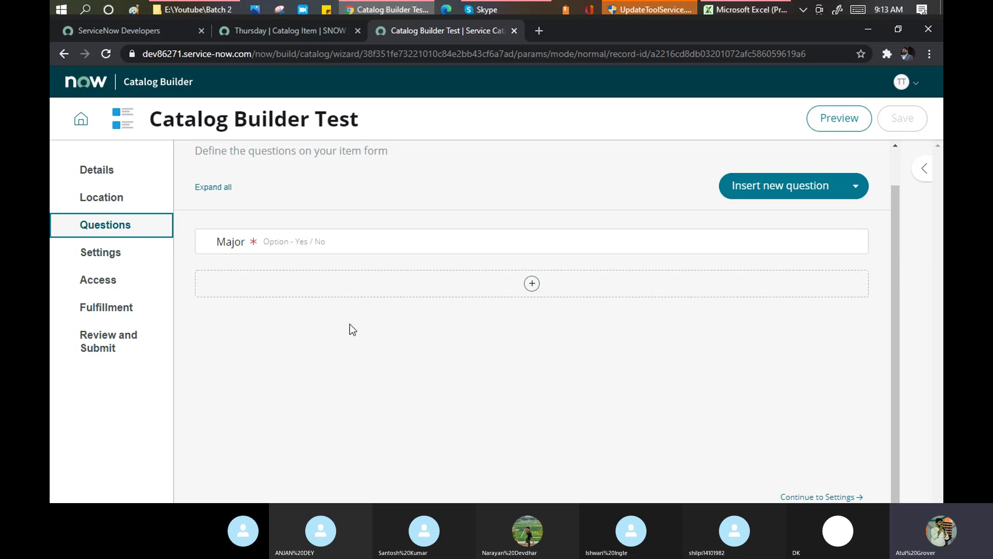
Open the catalog item's portal settings and compare them with the Portal Settings section of the standard form
click(105, 264)
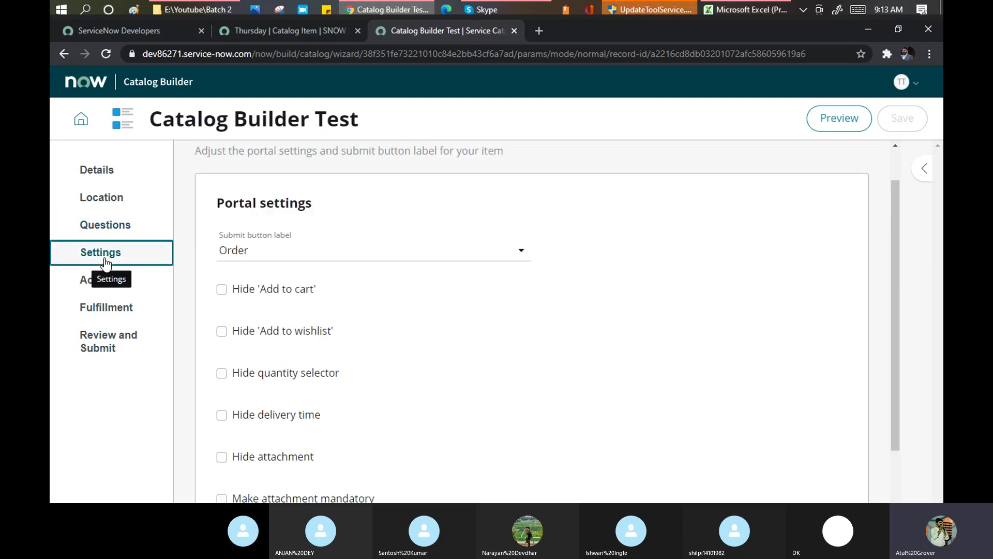
click(250, 33)
scroll(425, 277, up, 6)
click(465, 264)
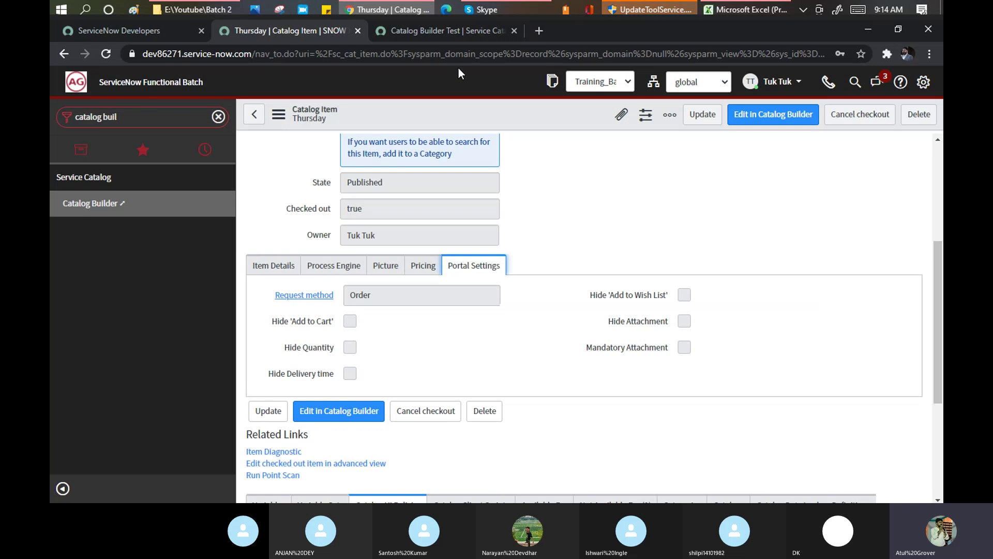
click(449, 32)
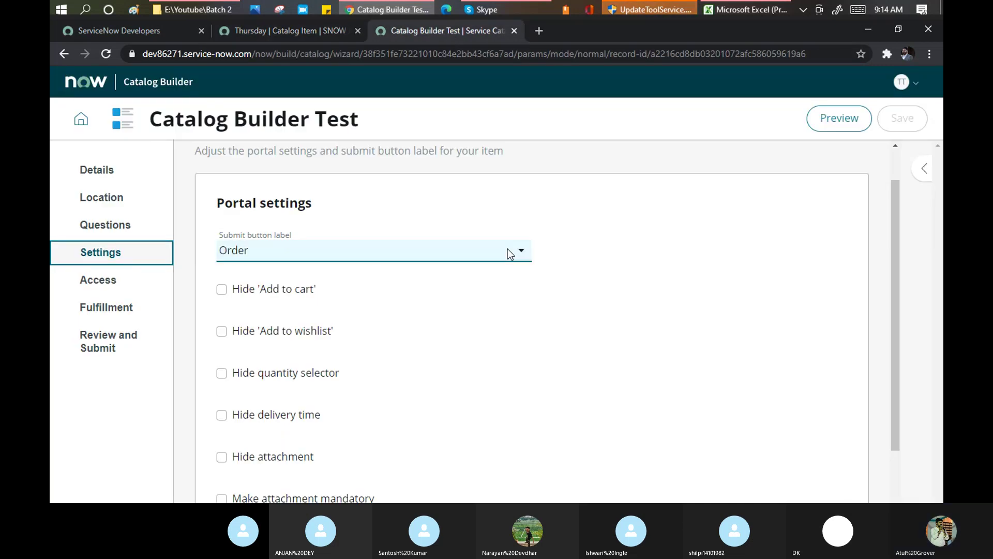
Review the submit button label choices and the hide and attachment options, checking them against the standard form
click(299, 251)
click(445, 363)
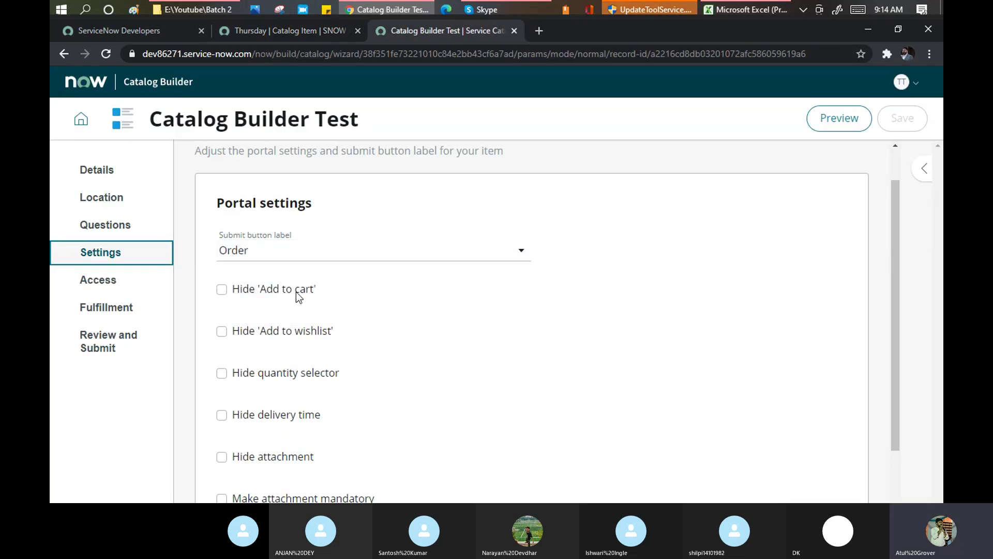
scroll(350, 338, down, 2)
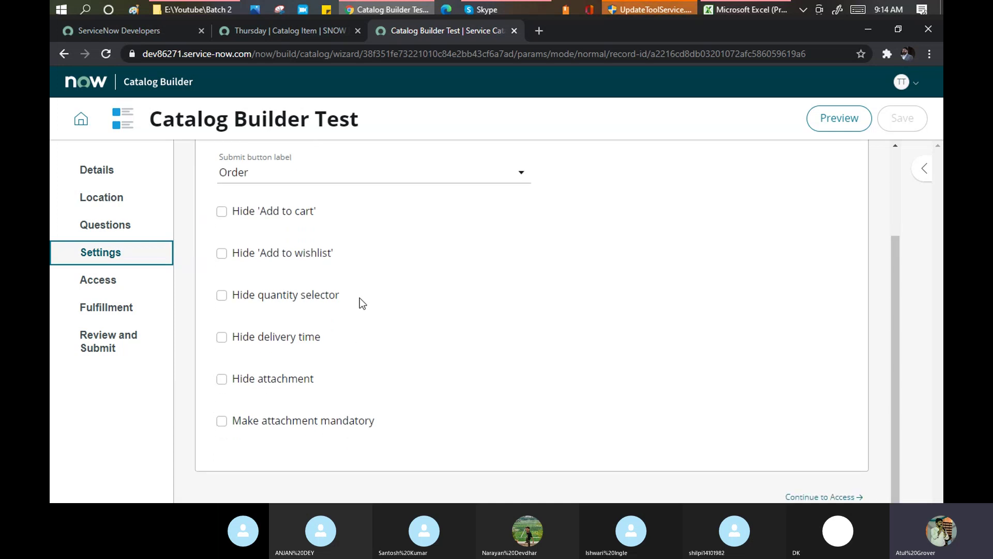
click(269, 30)
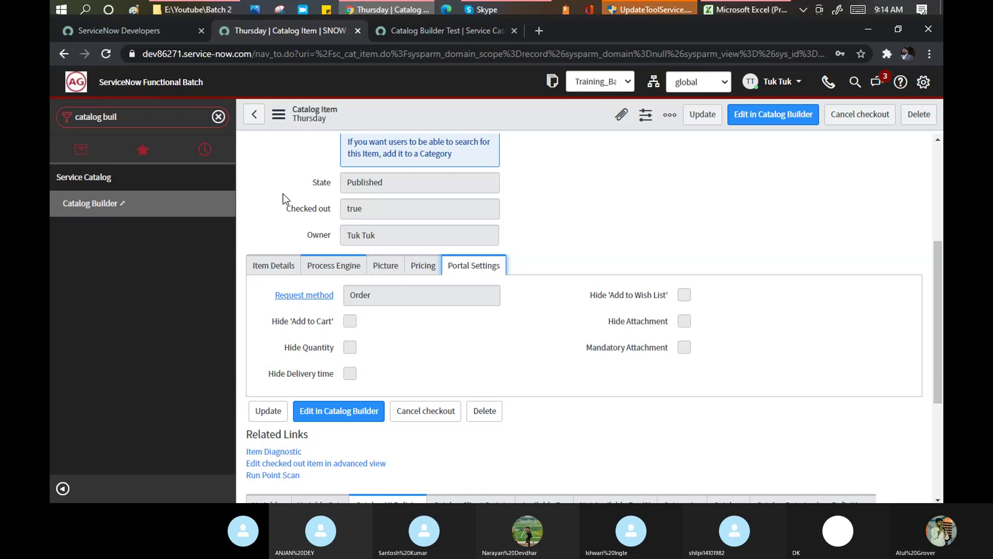
click(417, 32)
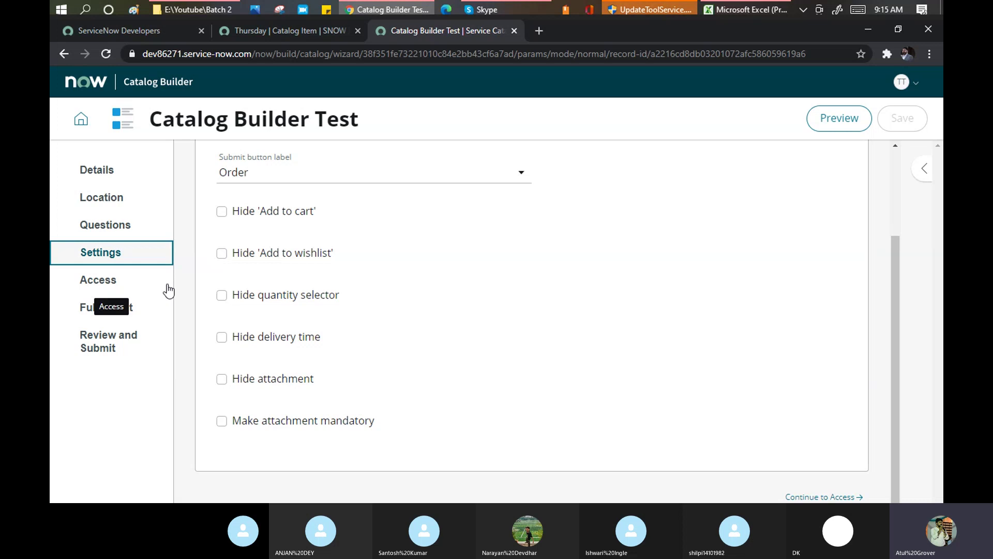
Compare the item's access criteria with the Available For and Not Available For lists on the standard form
click(83, 280)
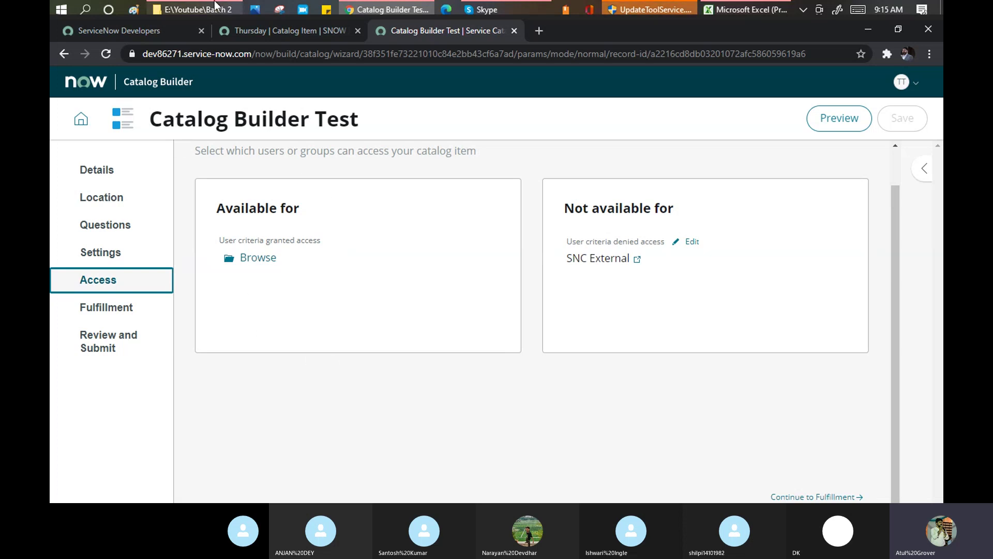
click(267, 29)
scroll(465, 318, down, 5)
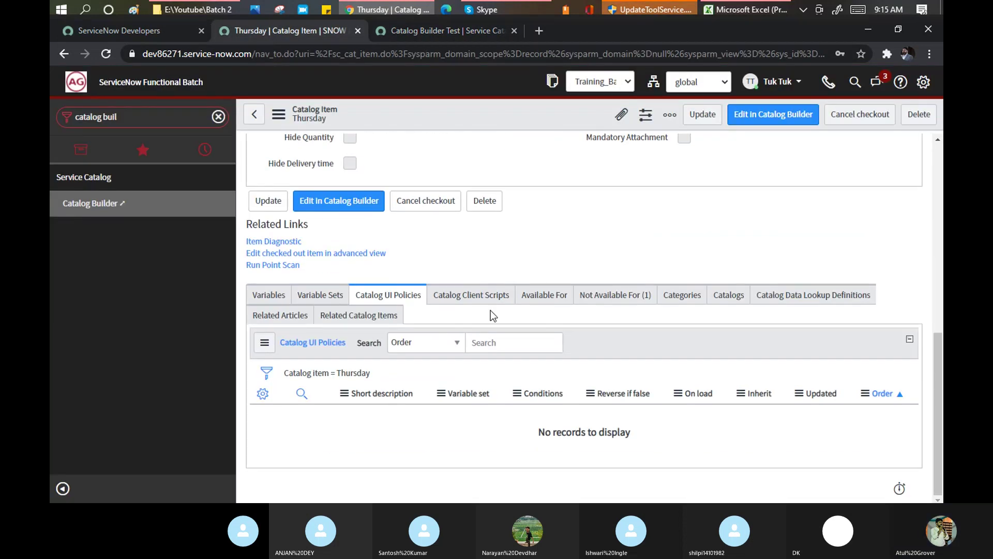
click(550, 304)
click(611, 297)
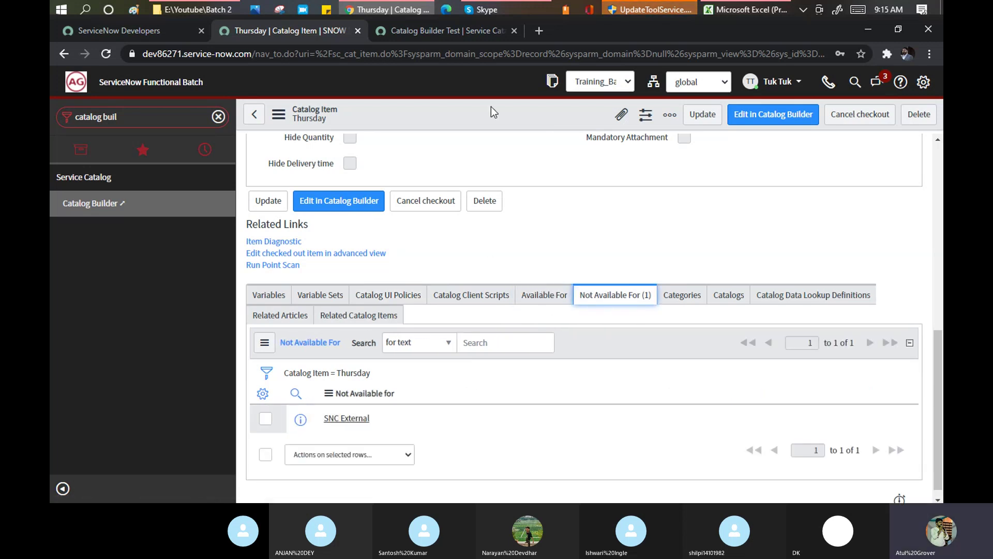
click(410, 31)
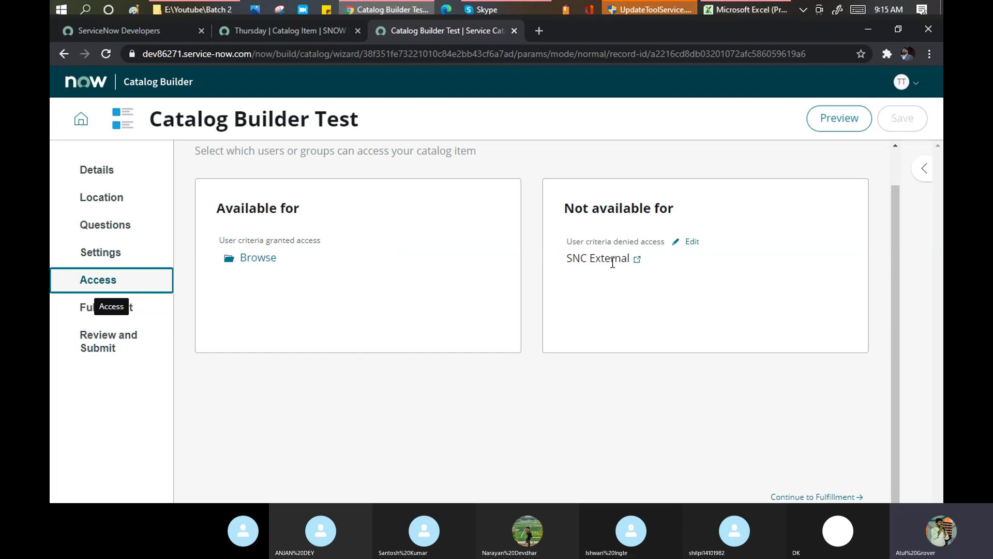
Grant access to the catalog item to the Any User criteria and save the selection
click(264, 258)
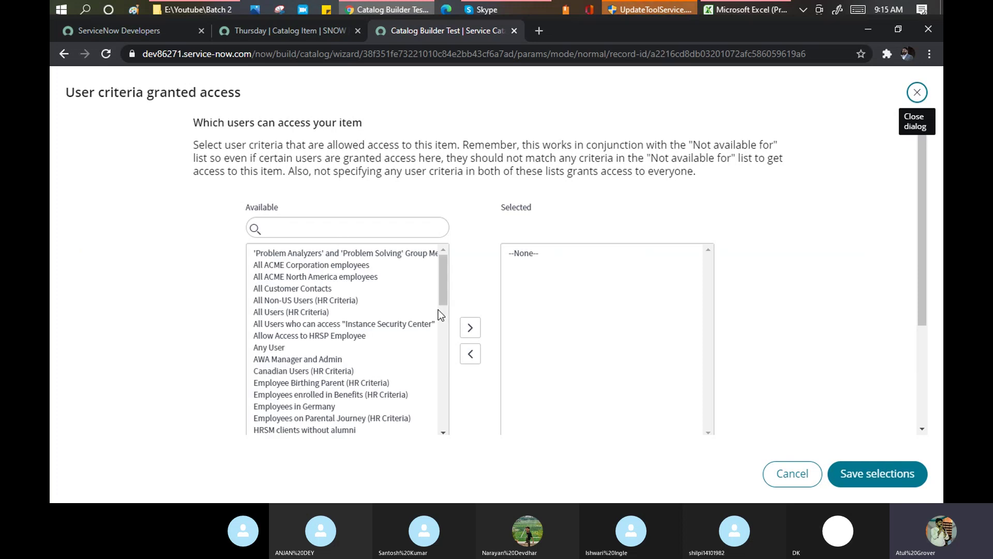
double_click(278, 347)
click(882, 472)
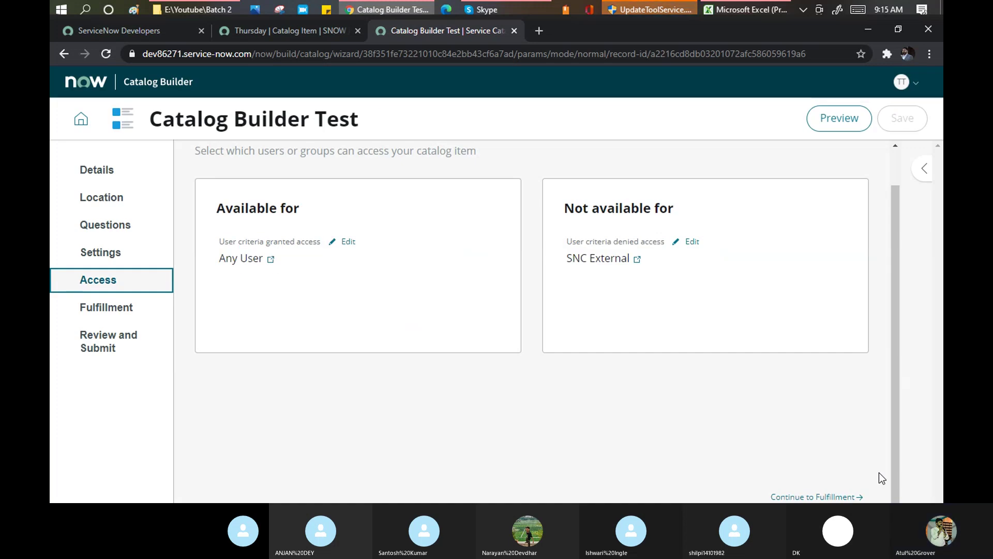
Compare the item's fulfillment method with the Flow, Workflow and Execution Plan fields in the Process Engine section of the standard form
click(106, 310)
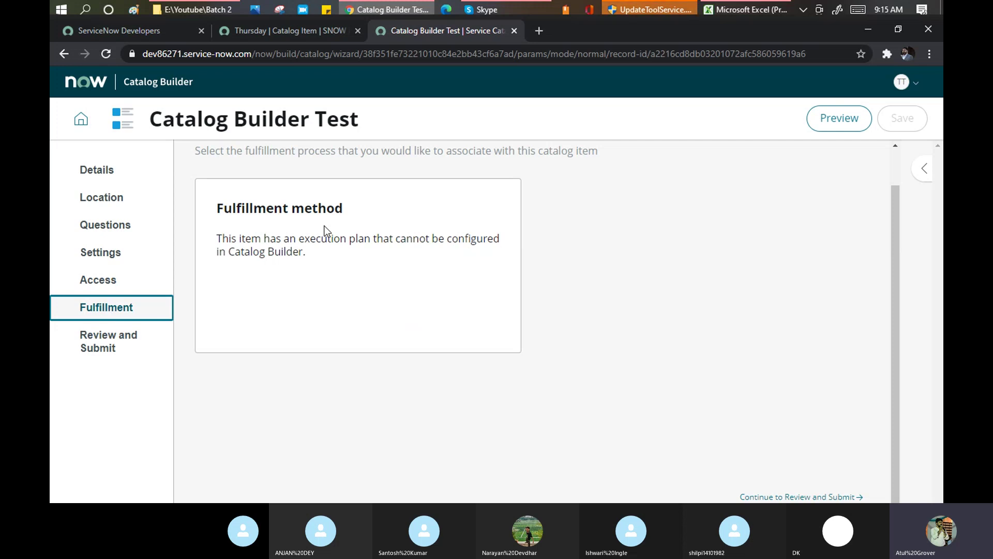
click(287, 27)
scroll(455, 275, up, 6)
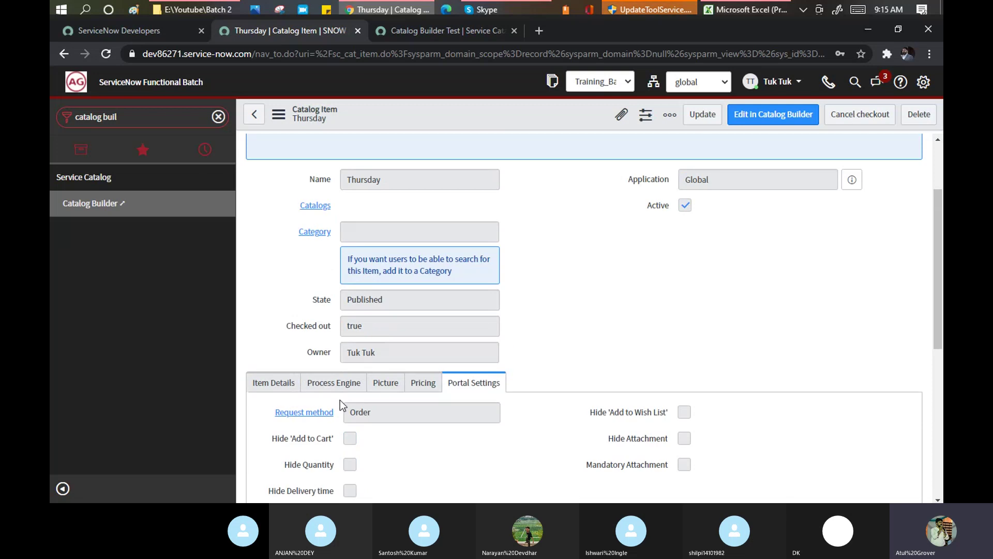
click(330, 388)
scroll(528, 296, down, 2)
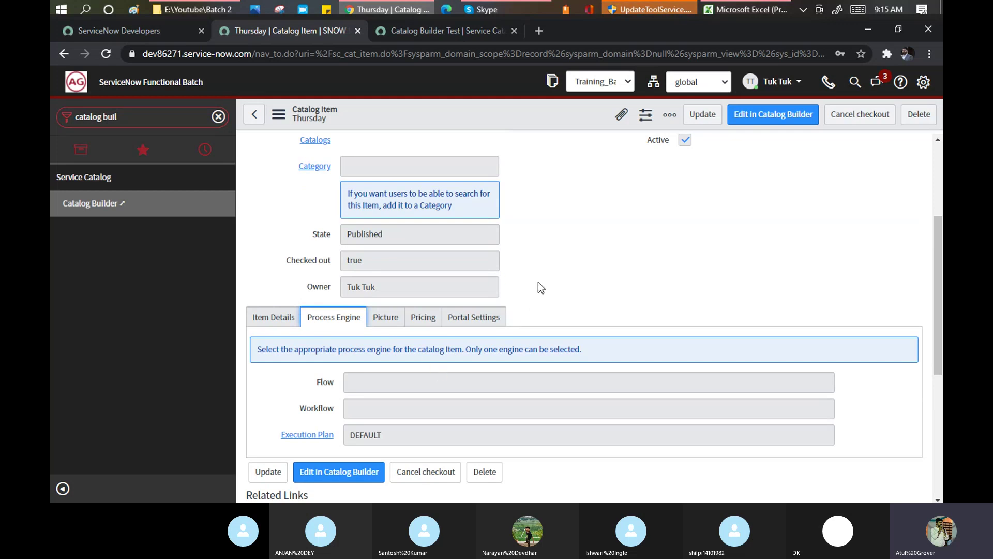
scroll(538, 281, up, 3)
scroll(386, 332, down, 2)
scroll(386, 332, down, 1)
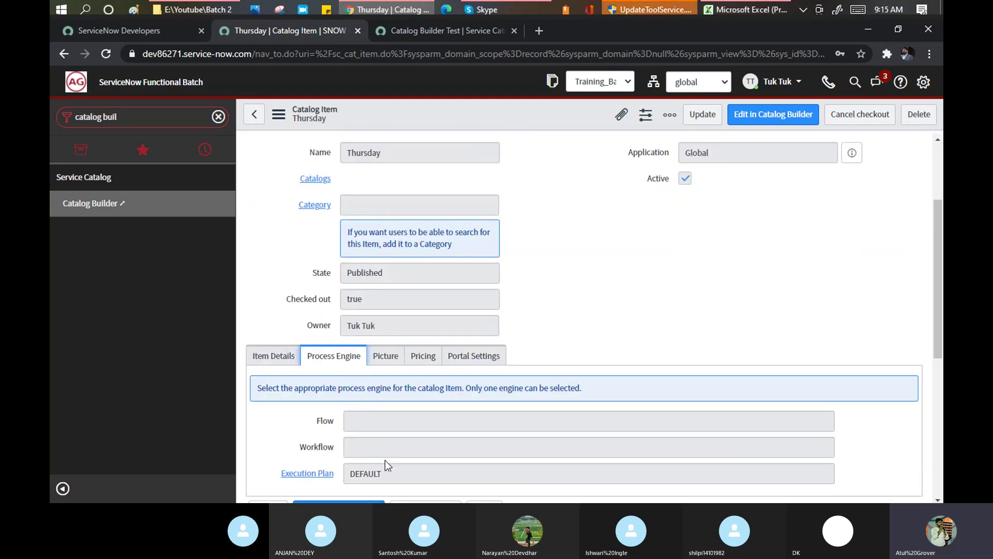
double_click(347, 465)
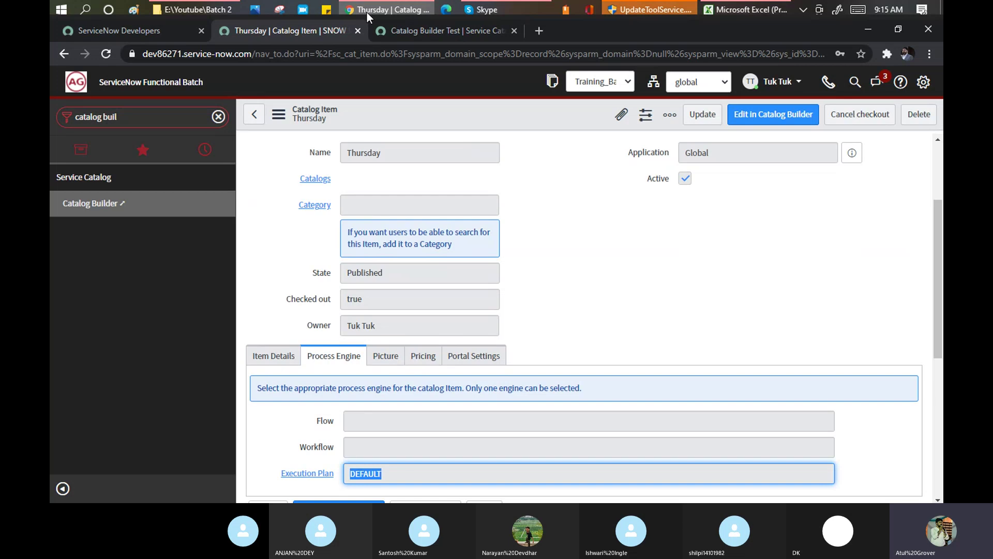
click(432, 29)
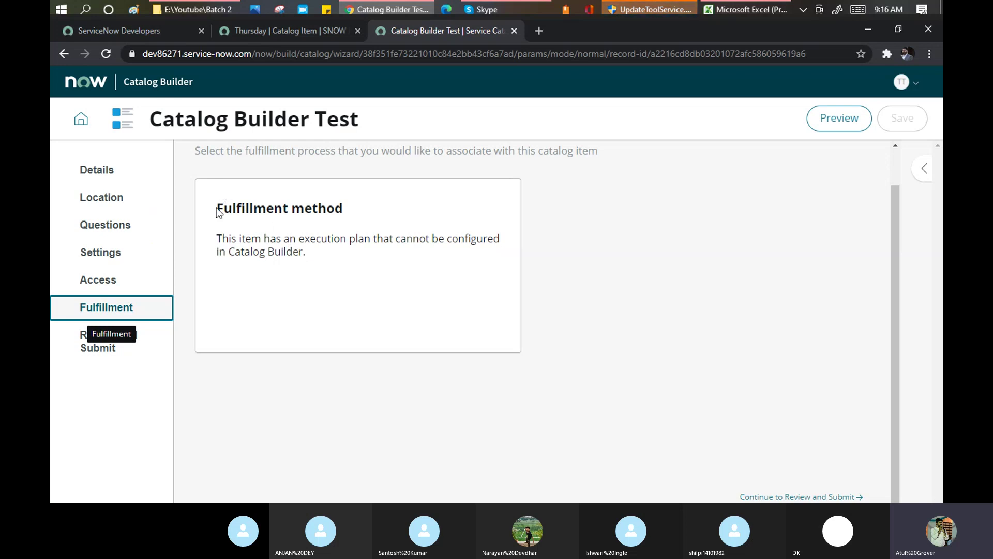
drag(218, 212, 340, 243)
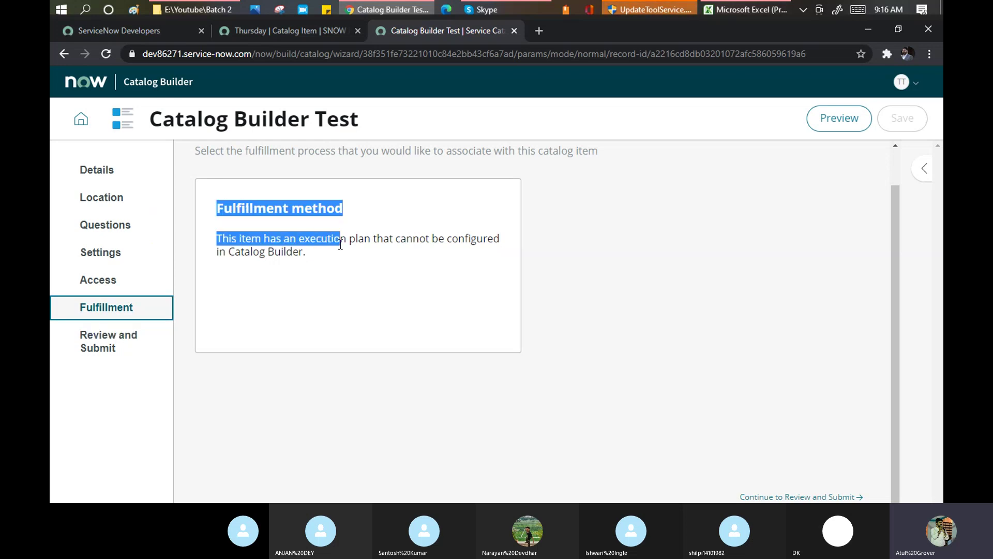
Review the item's details, location, questions, access and fulfillment summary, and submit the catalog item
click(110, 339)
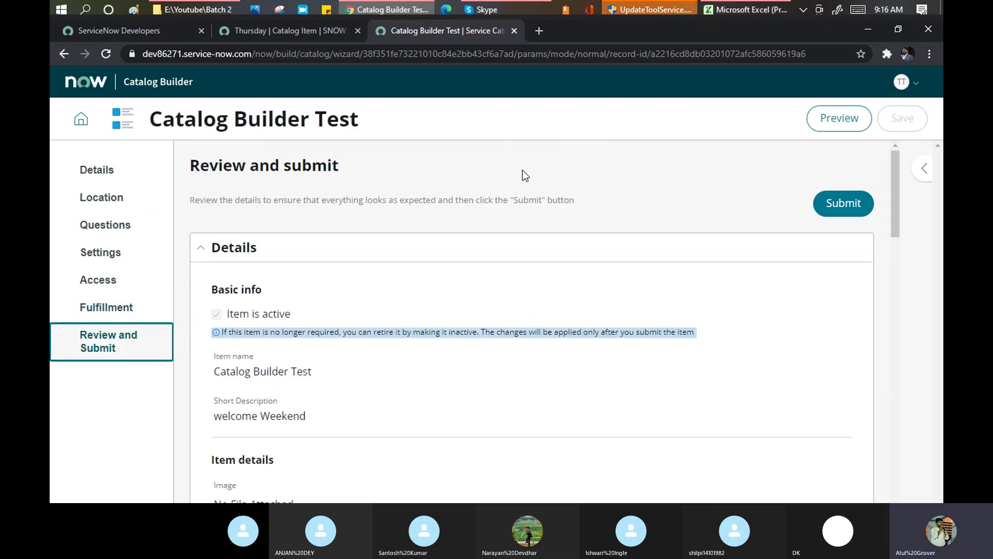
scroll(524, 170, down, 3)
scroll(524, 176, down, 9)
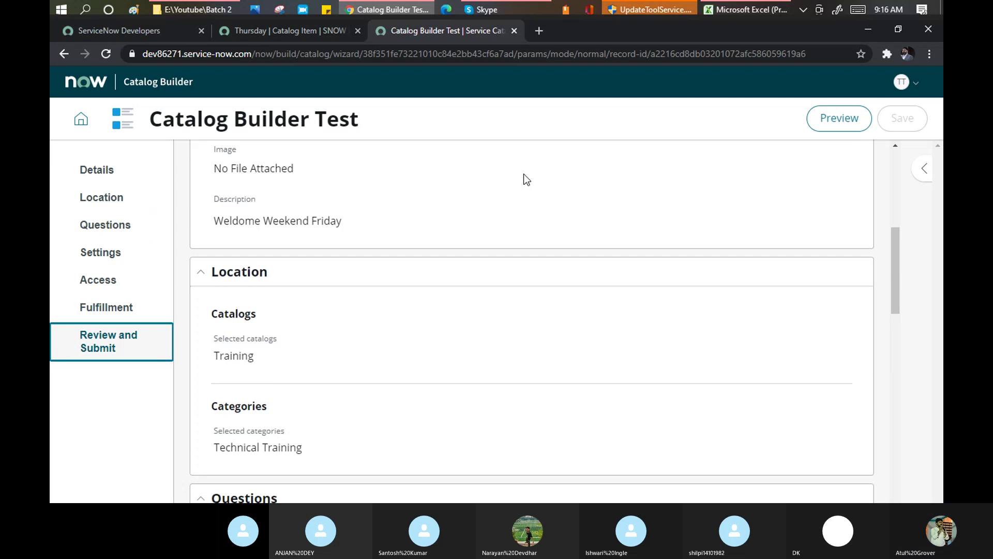
scroll(523, 176, down, 12)
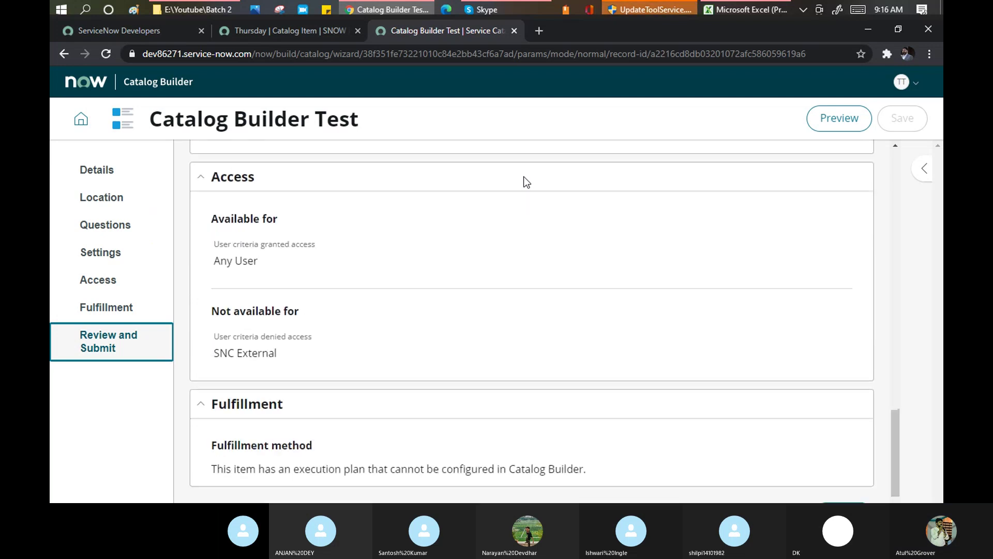
scroll(521, 181, up, 20)
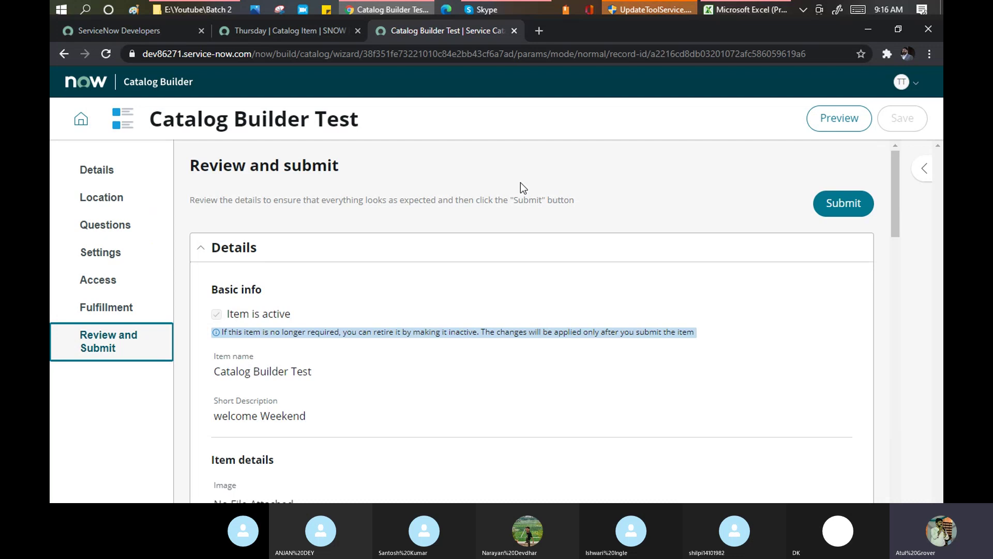
click(844, 204)
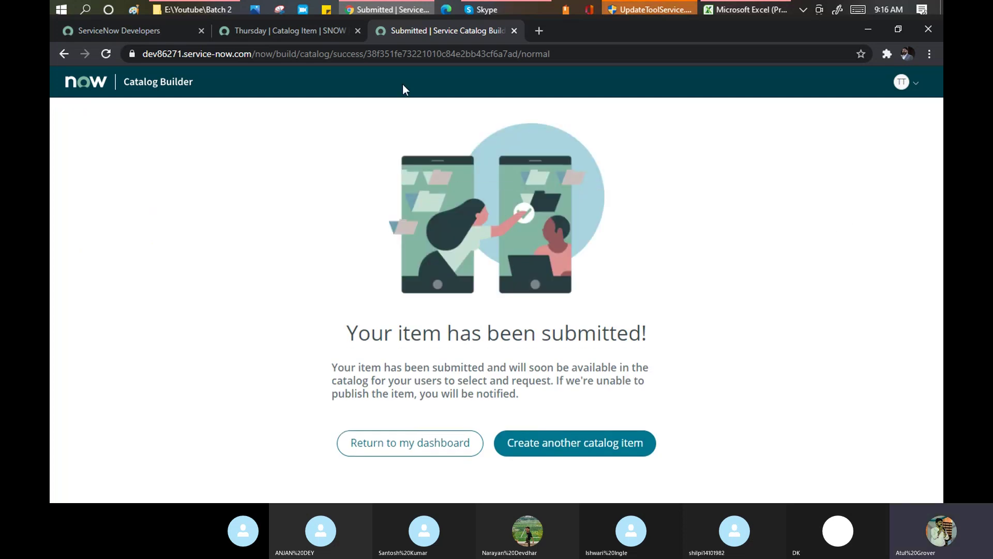
Check the submitted item's name, category, details, picture and portal settings on the standard form
click(280, 28)
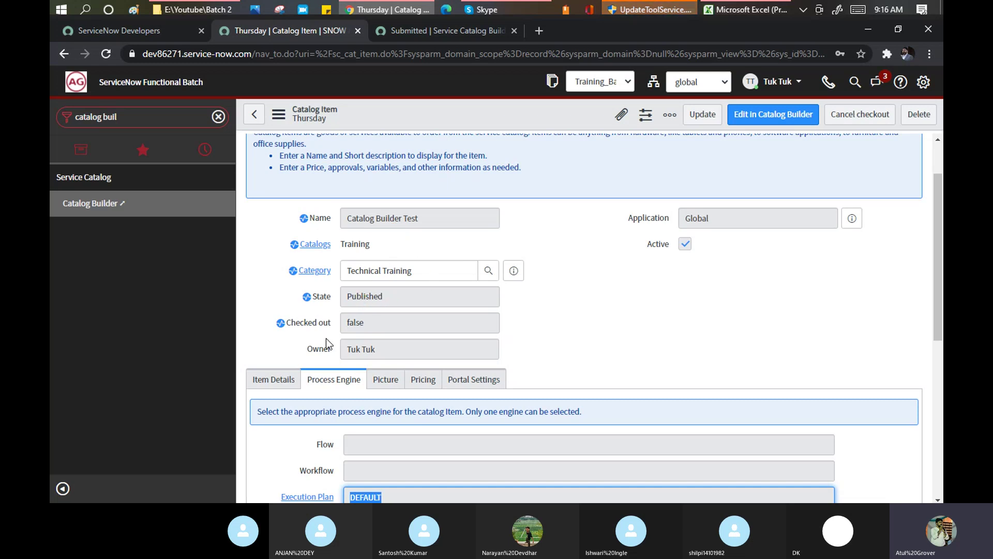
click(290, 383)
scroll(393, 371, down, 3)
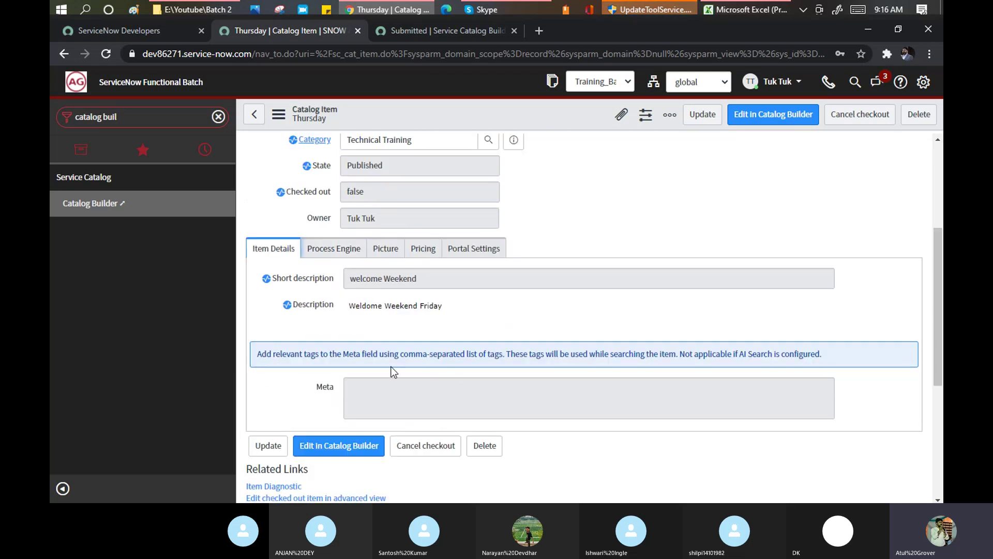
click(345, 254)
click(380, 247)
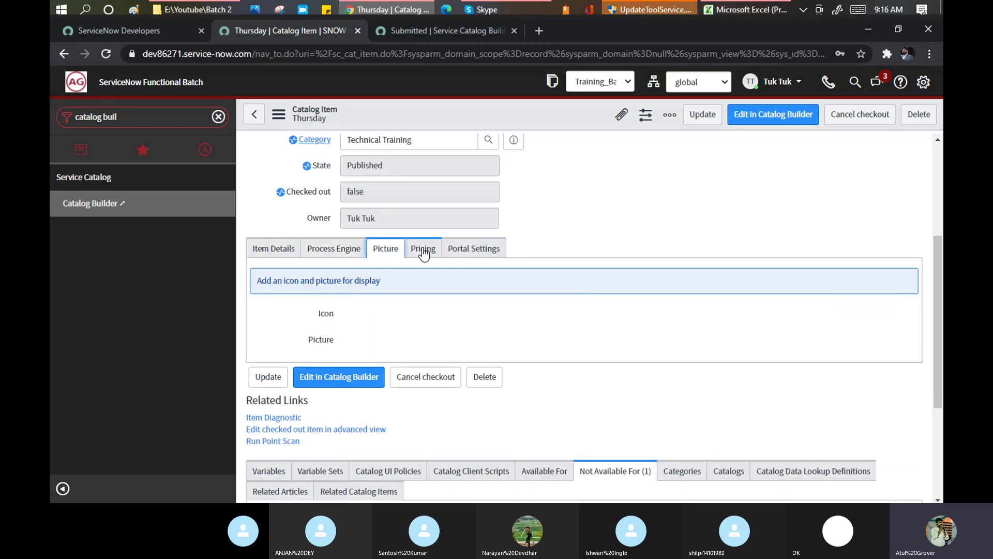
click(469, 251)
scroll(573, 277, down, 4)
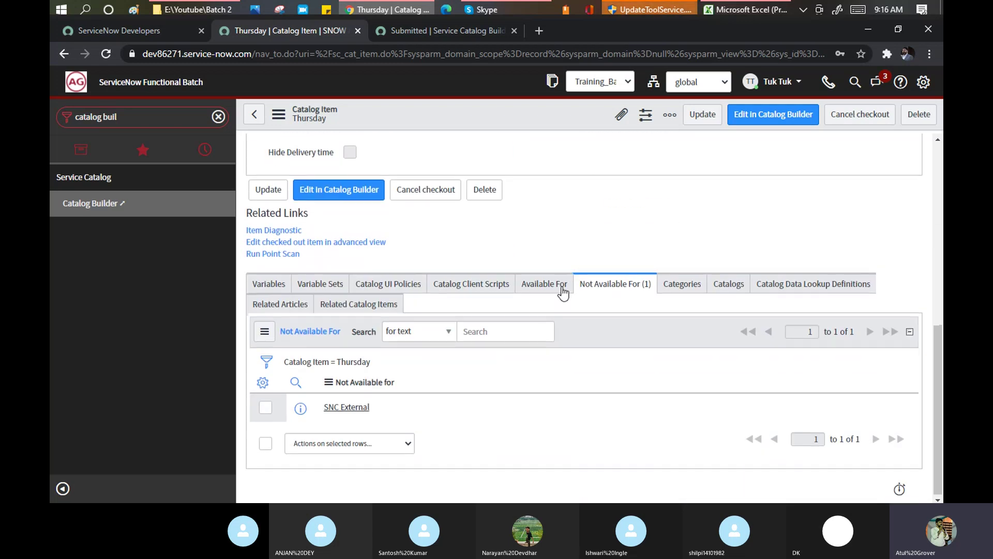
Check the item's Variables, Available For and Not Available For lists, and revisit the Catalog Builder submission page
click(267, 286)
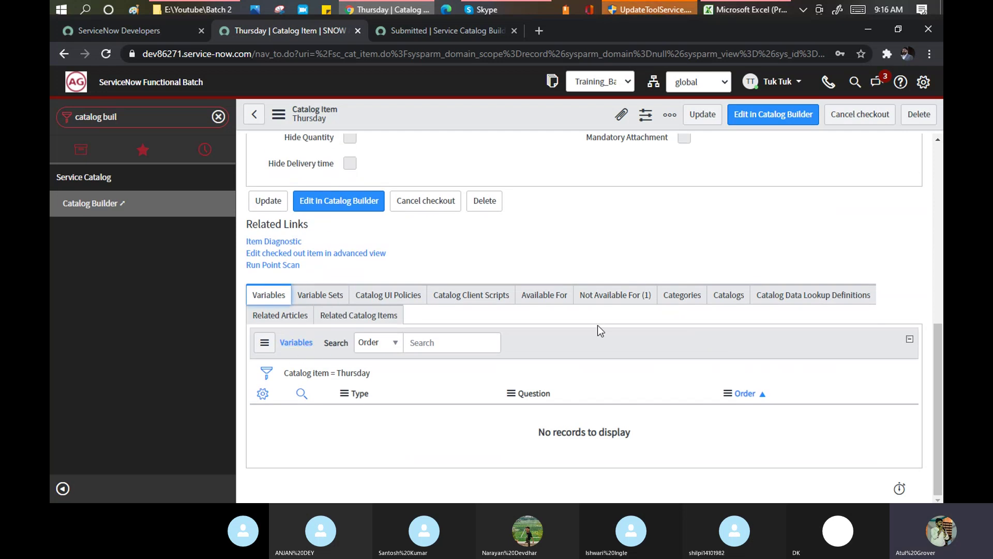
click(542, 296)
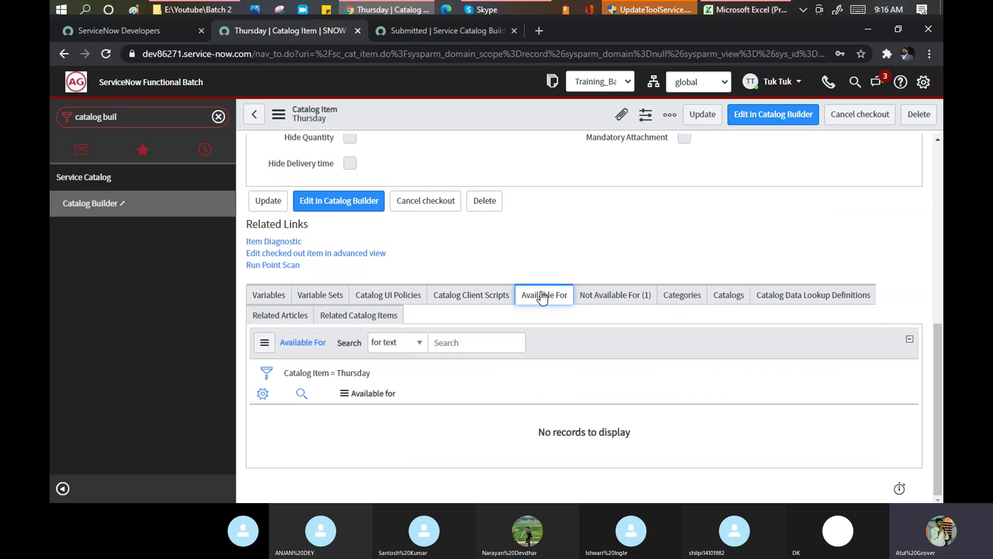
click(606, 298)
scroll(531, 233, up, 8)
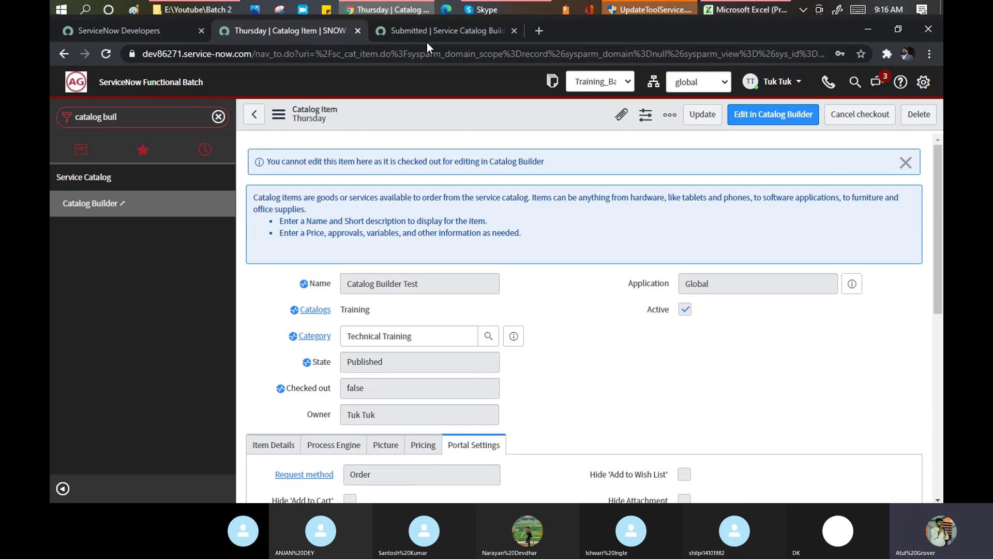
click(418, 29)
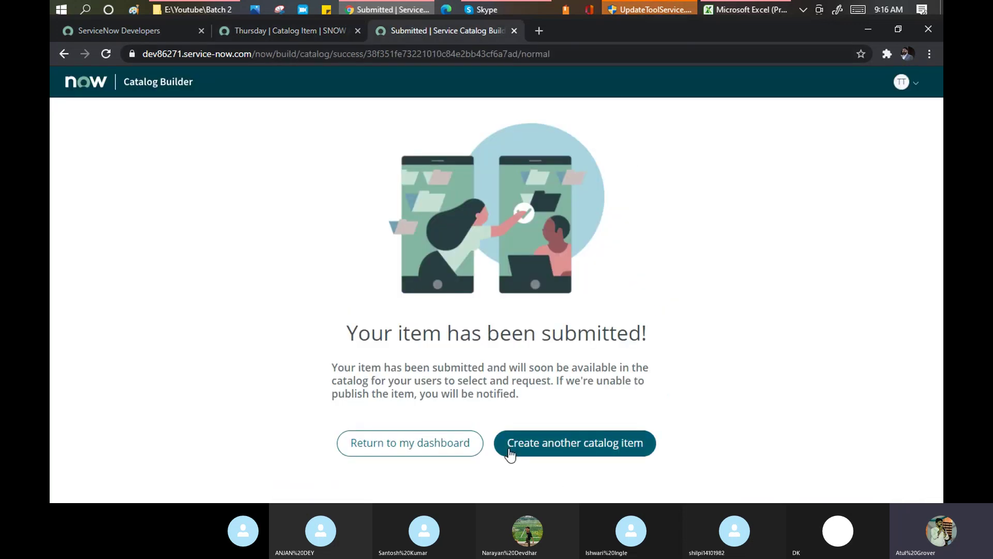
click(286, 27)
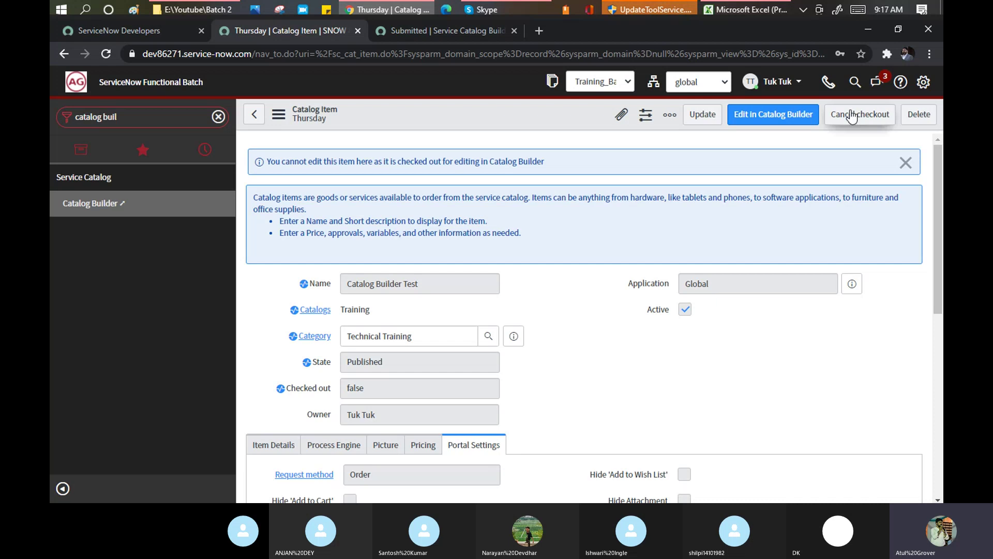
Open the Service Portal at dev86271.service-now.com/sp in a new browser tab
click(537, 29)
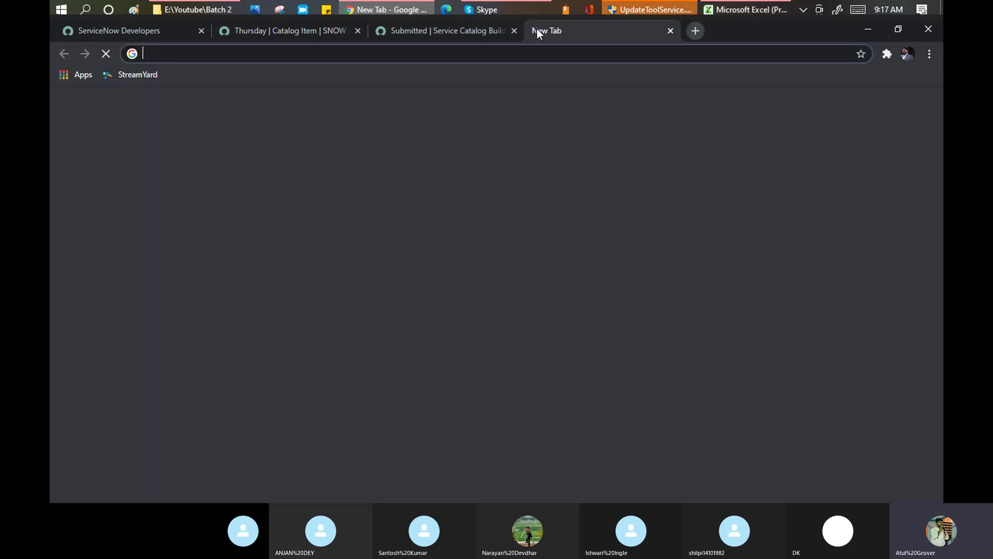
text(dev)
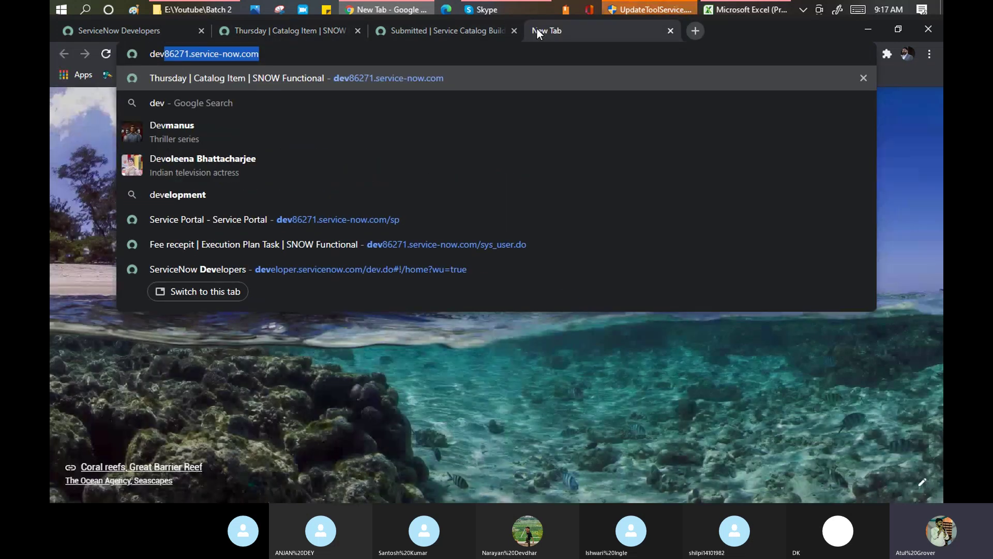
key(End)
text(/sp)
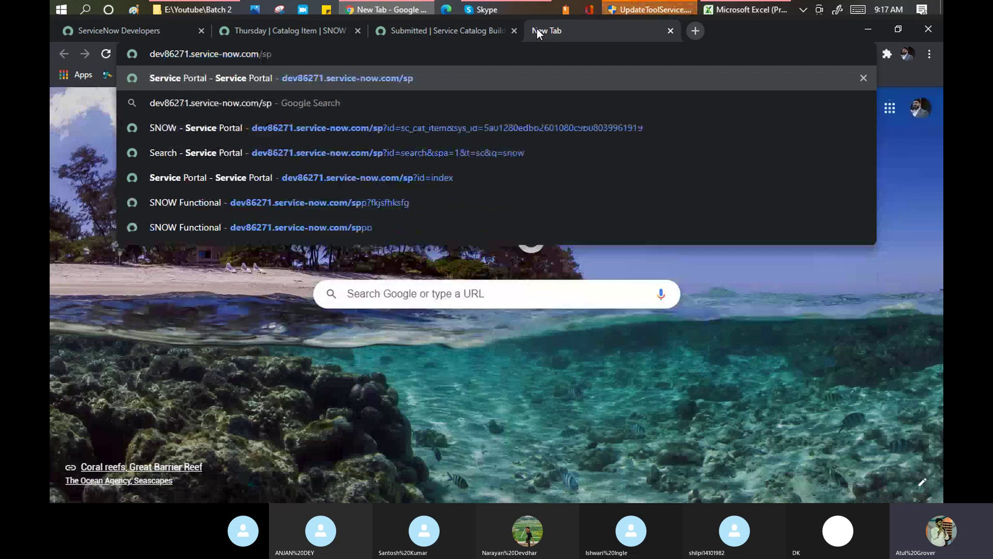
key(Return)
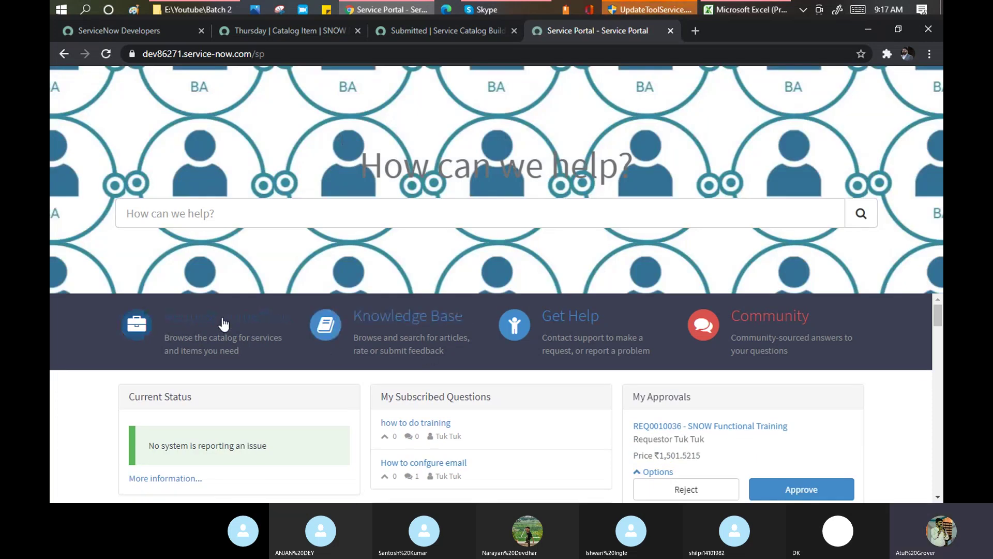
Browse the Training catalog's Technical Training category and open the Catalog Builder Test item
click(223, 323)
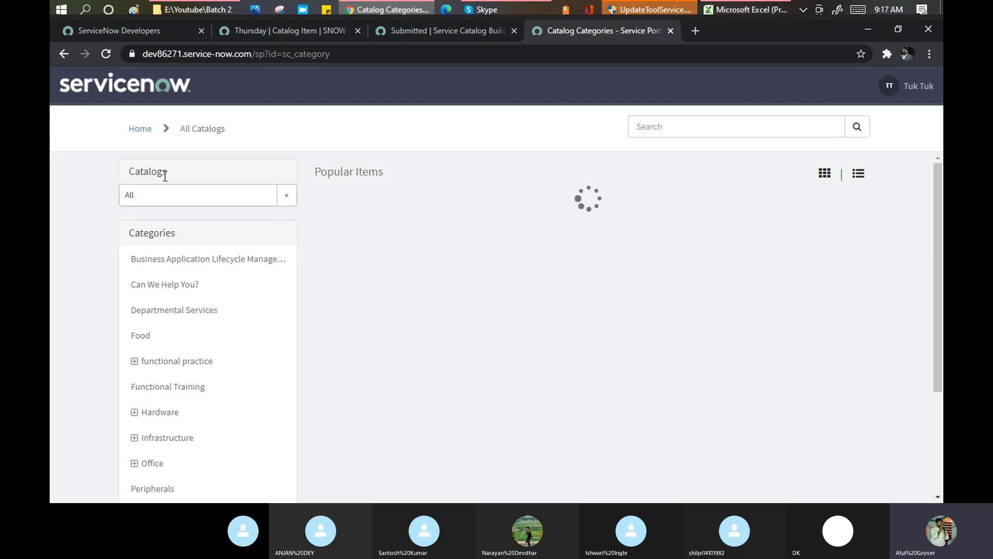
click(290, 195)
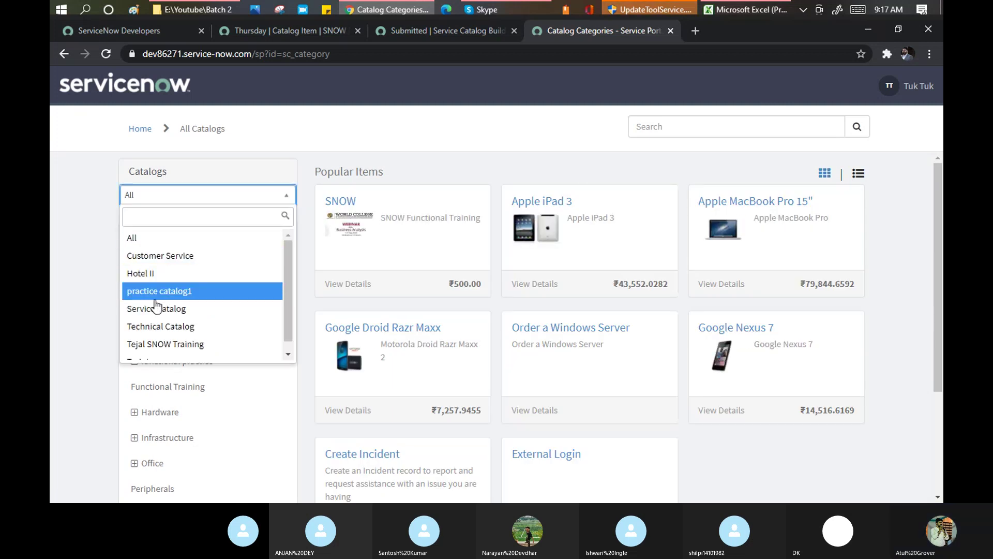
scroll(176, 325, down, 1)
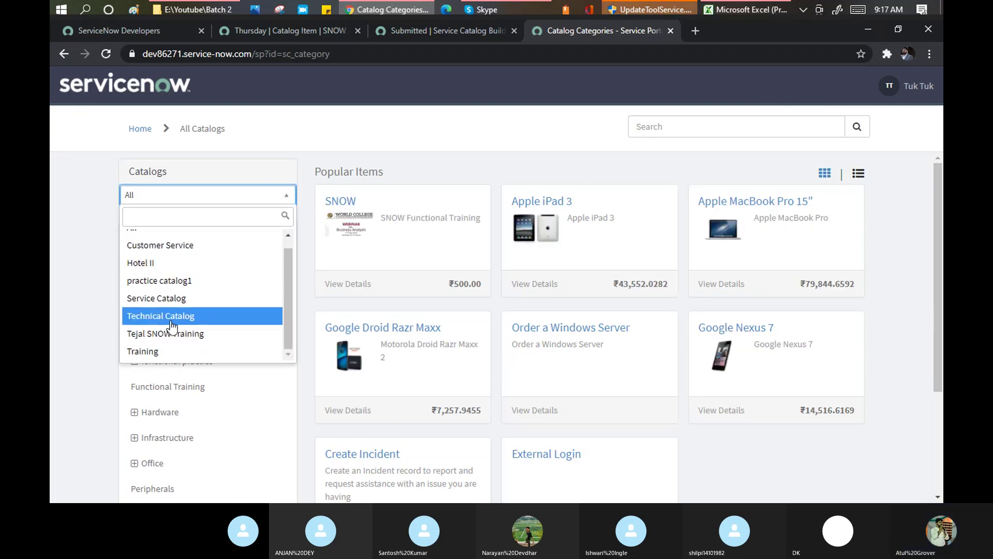
click(152, 355)
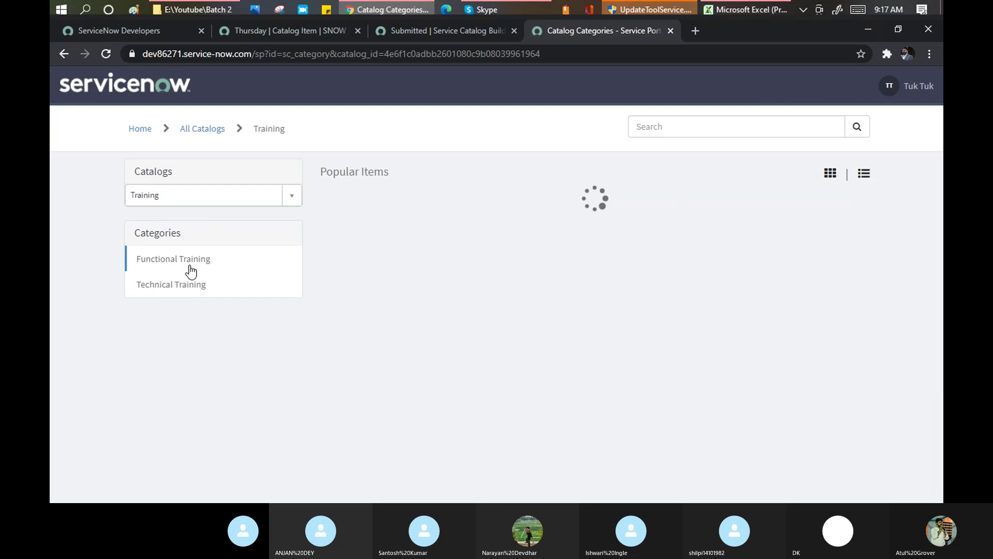
click(163, 286)
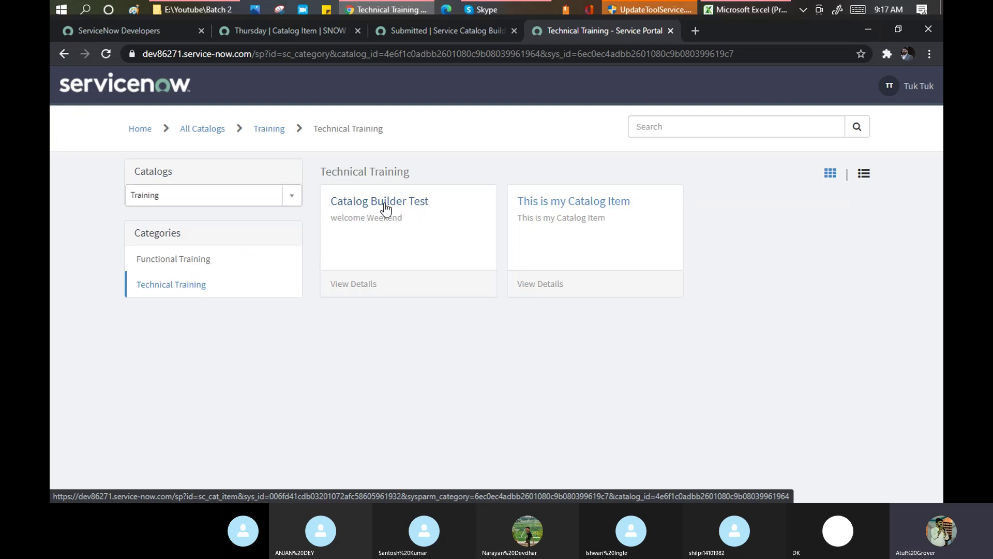
click(376, 204)
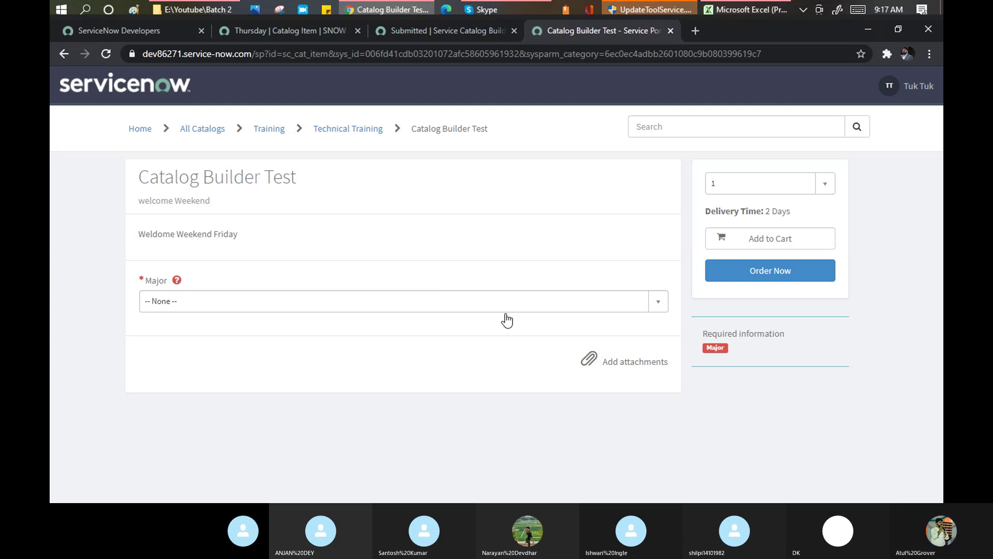
Order the Catalog Builder Test item with Major set to Yes and check out for the preset requester
click(405, 300)
click(222, 365)
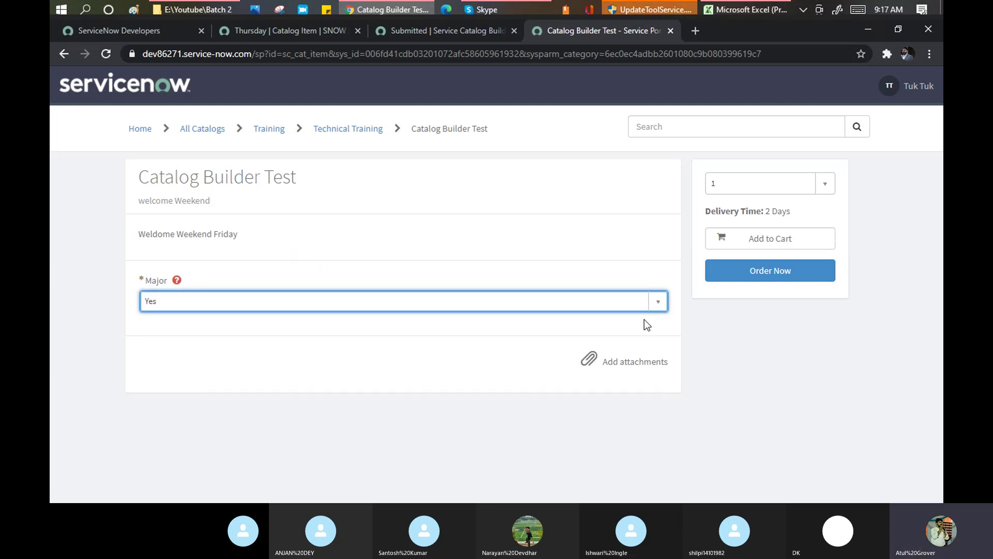
click(753, 274)
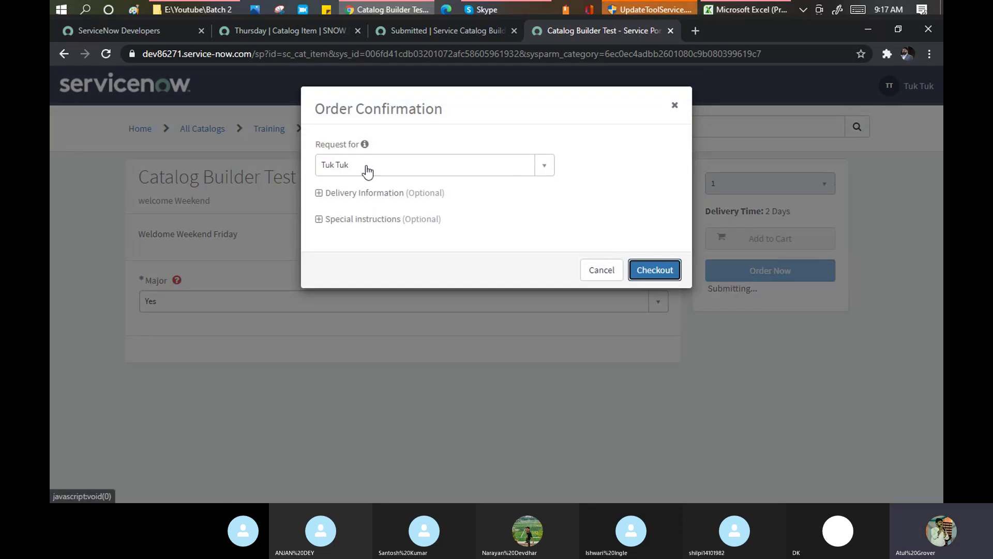
click(430, 167)
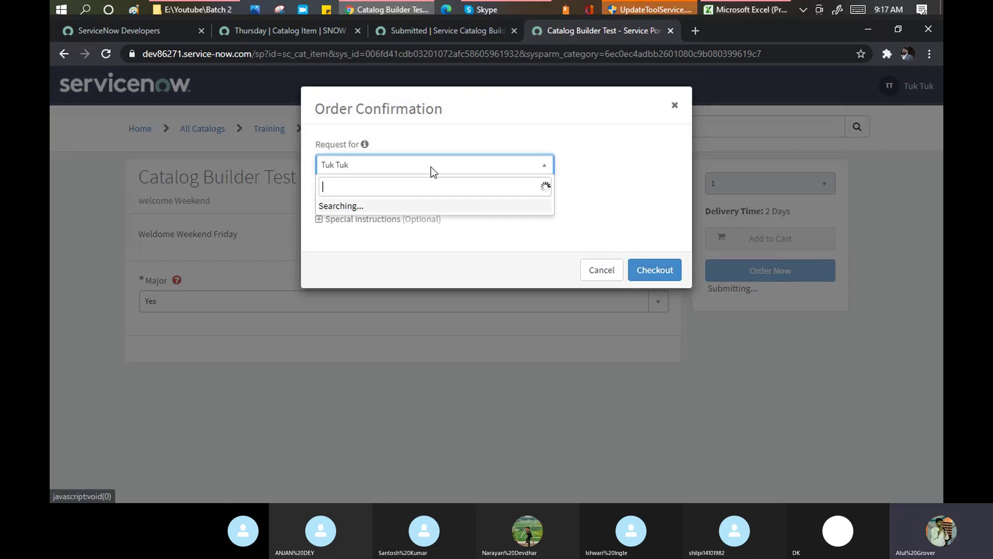
click(610, 154)
click(649, 271)
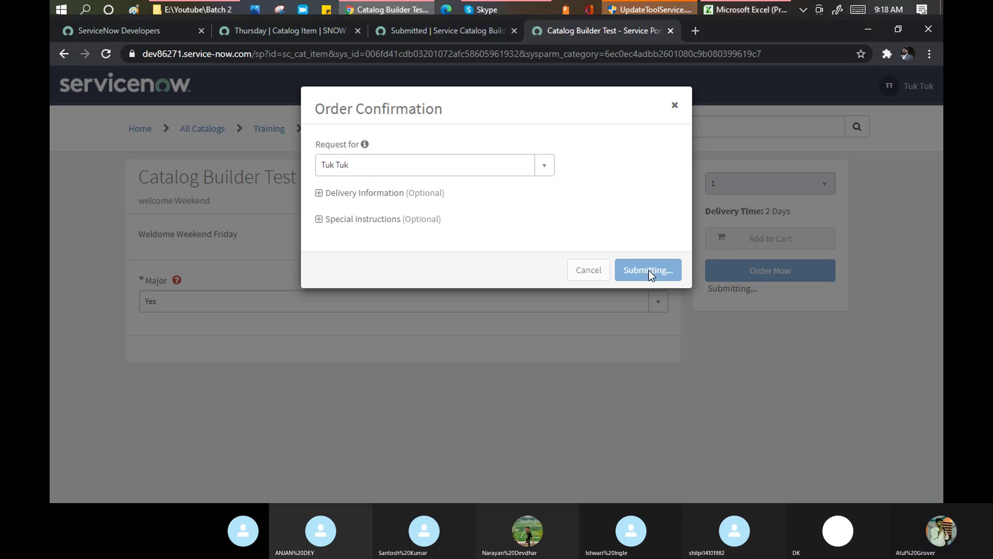
Return to the Catalog Builder dashboard from the submission page and reload the item's standard form
click(448, 30)
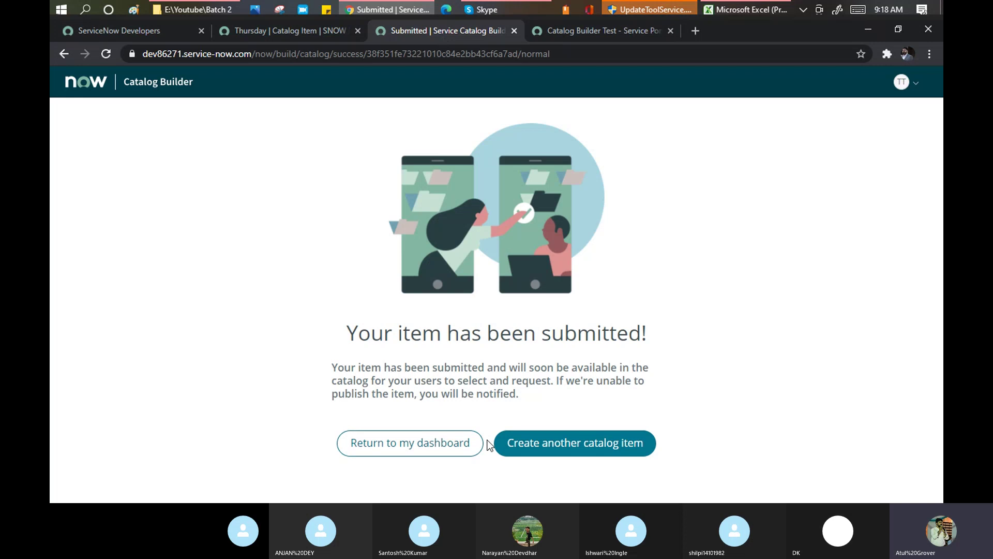
click(448, 448)
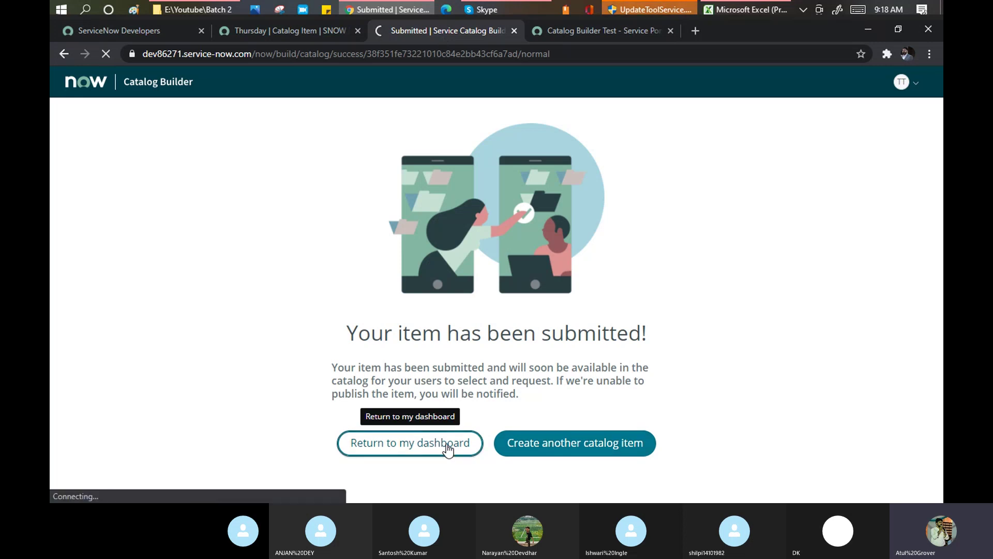
click(297, 30)
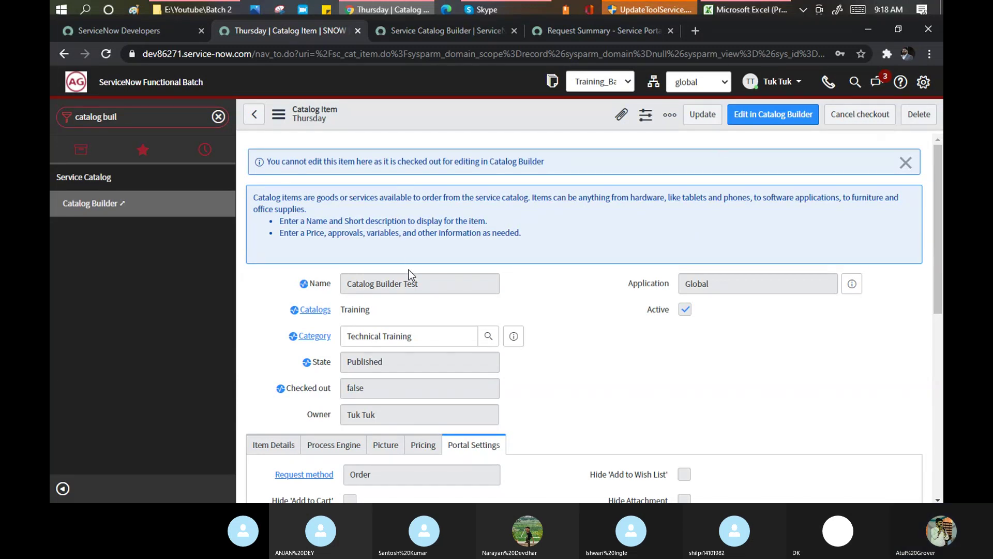
right_click(429, 114)
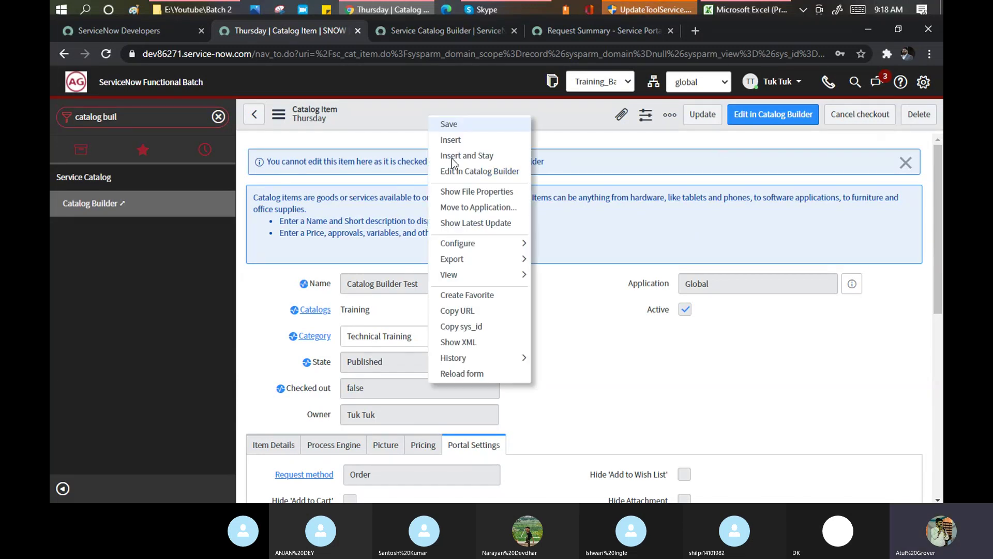
click(462, 373)
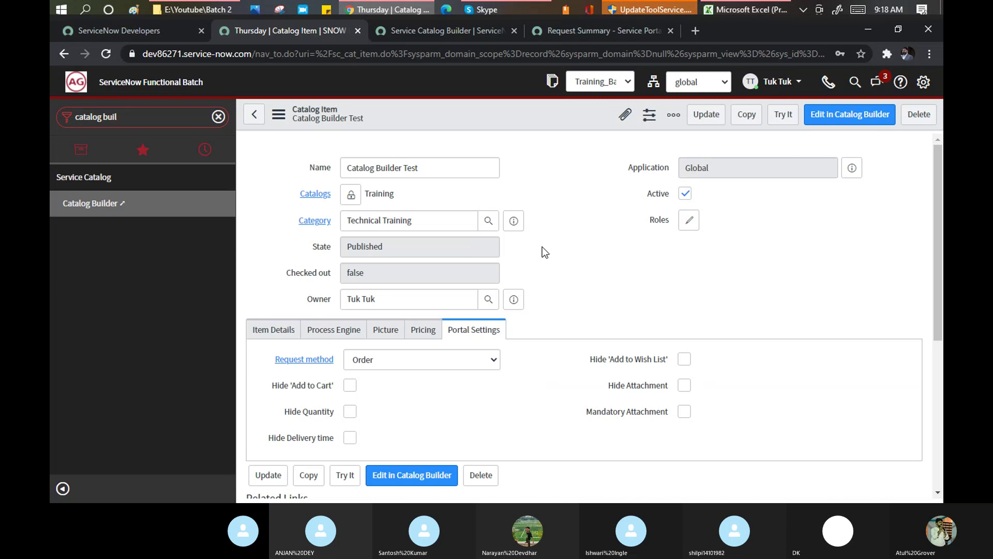
Examine the reloaded item's Variables list and the execution plan among its Process Engine settings
scroll(542, 248, down, 5)
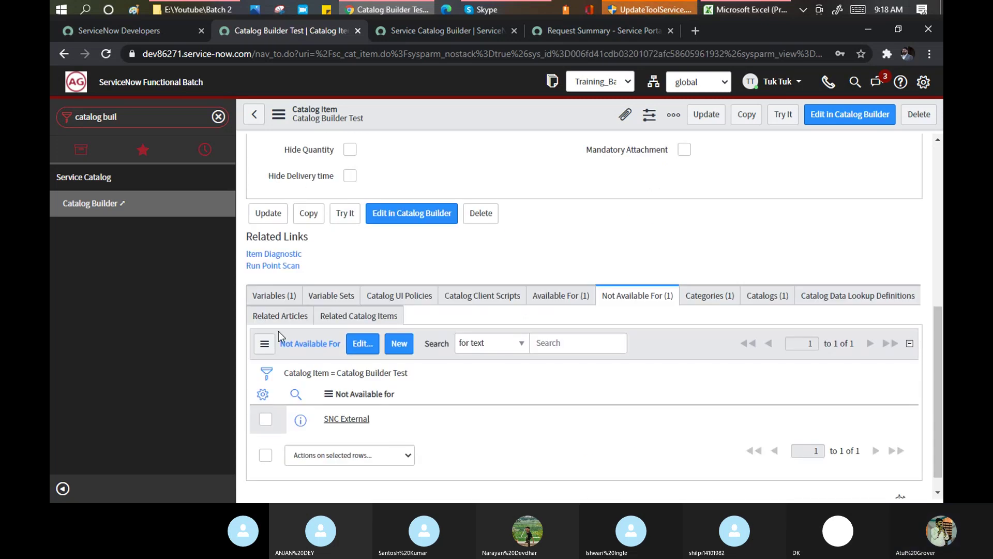
click(271, 295)
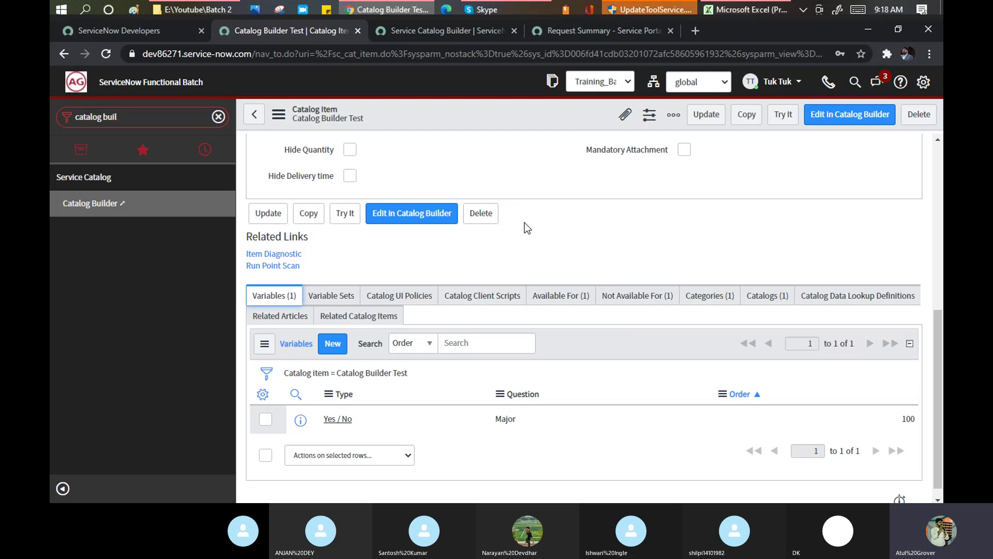
scroll(525, 222, up, 3)
click(342, 264)
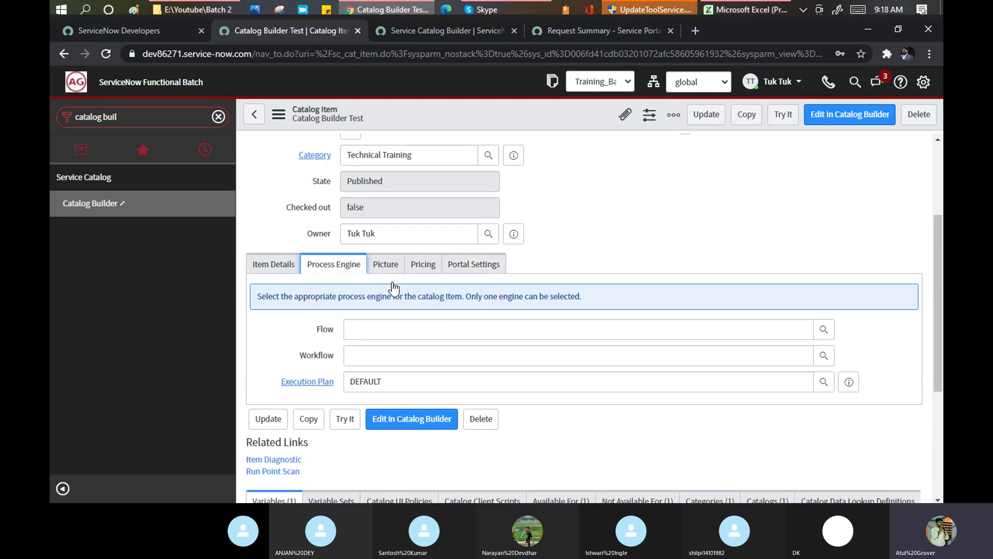
double_click(399, 382)
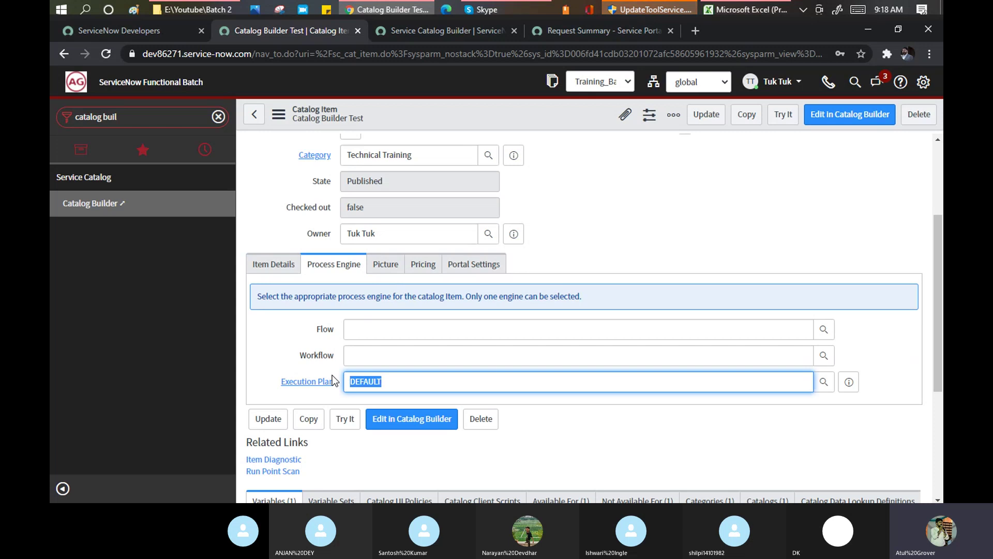
Check the portal request summary, and review the Catalog Builder Test item's access and fulfillment details in its Catalog Builder preview
click(572, 30)
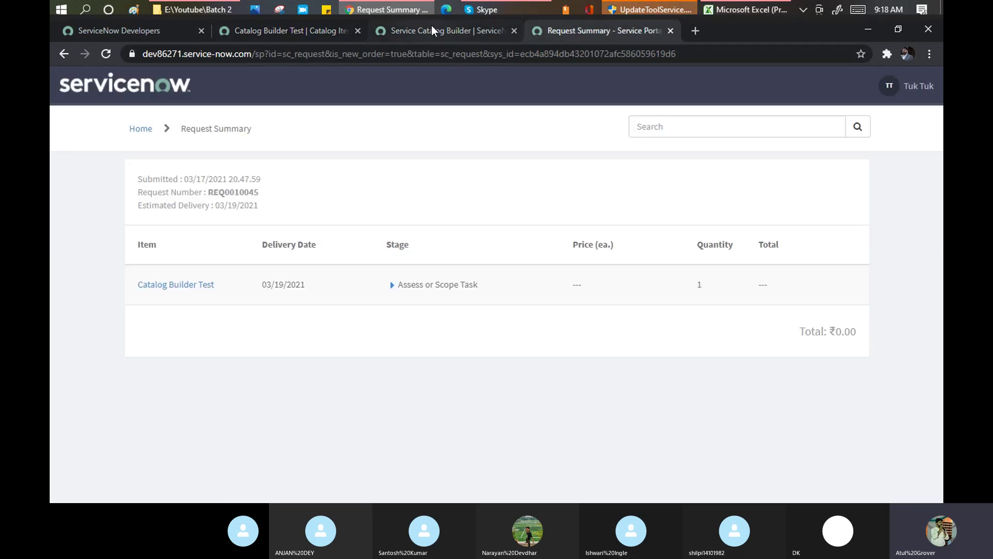
click(431, 28)
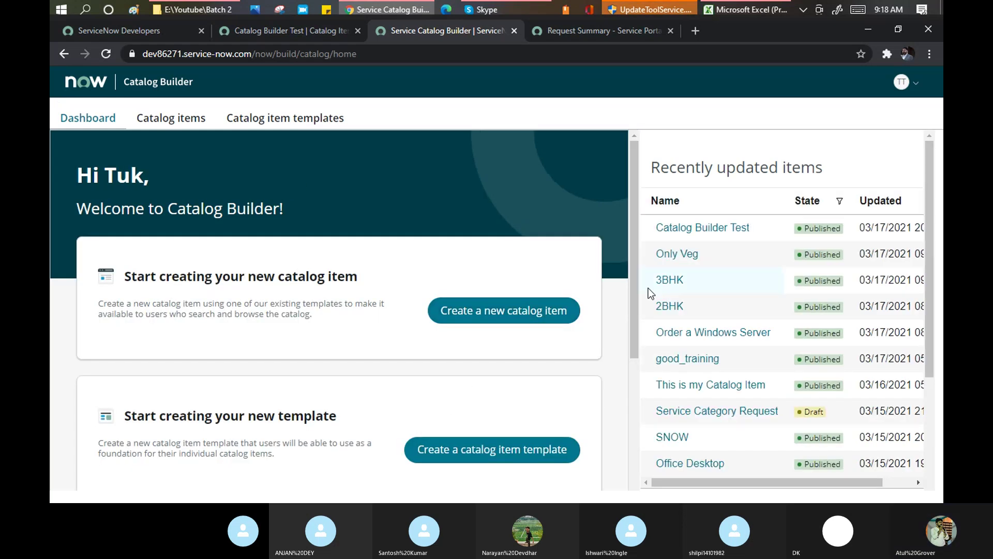
click(679, 229)
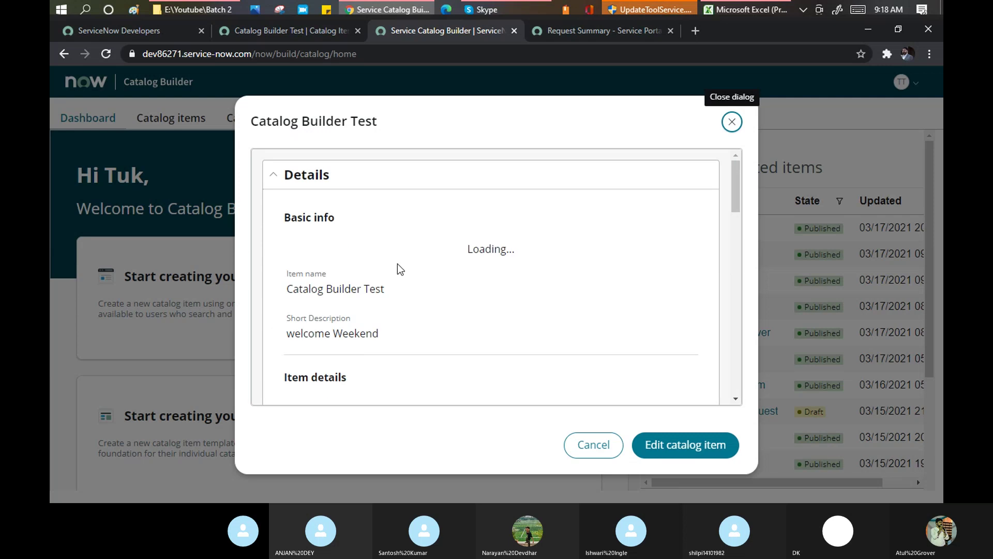
scroll(399, 265, down, 5)
scroll(398, 265, down, 10)
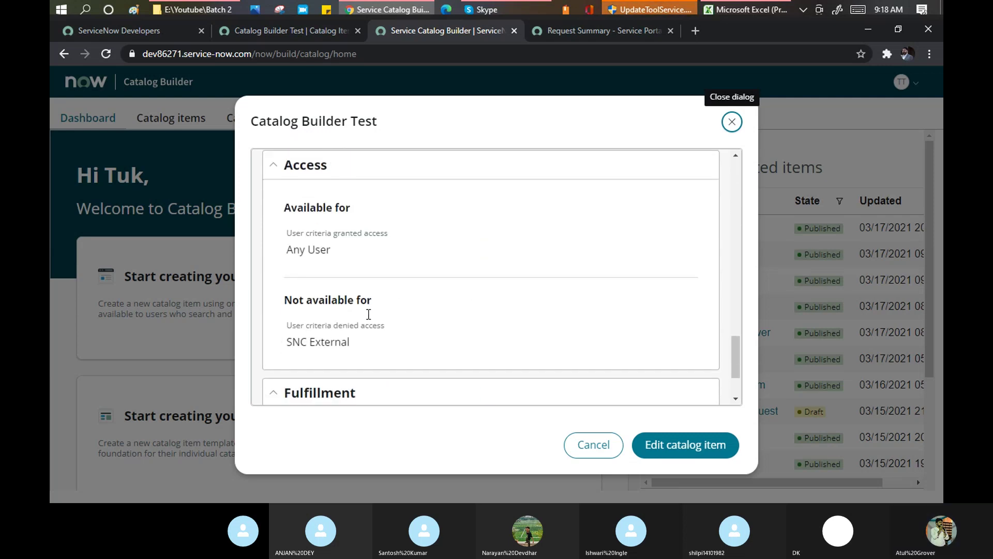
scroll(368, 312, down, 3)
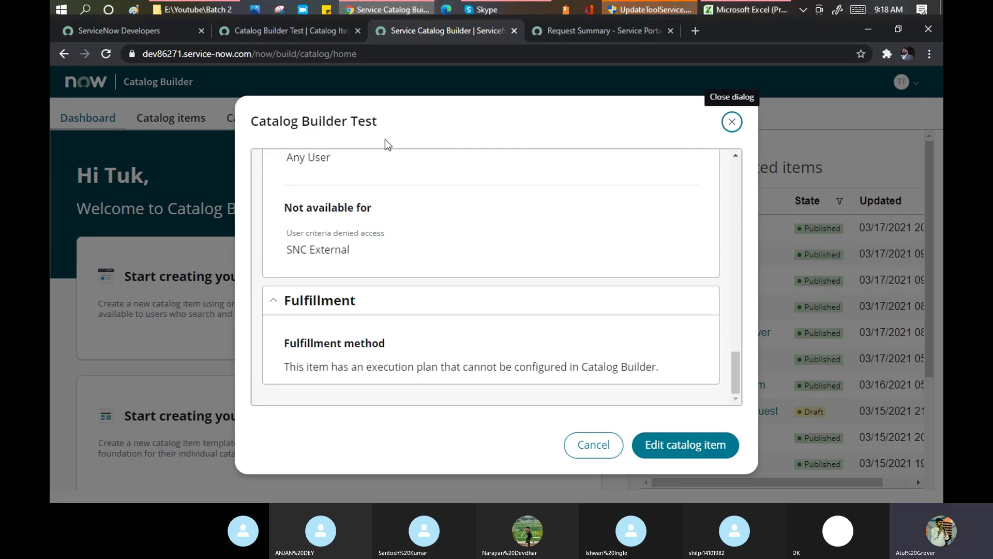
On the standard form, clear the item's execution plan, set its workflow to RITM BAtch2 and save the record
click(294, 30)
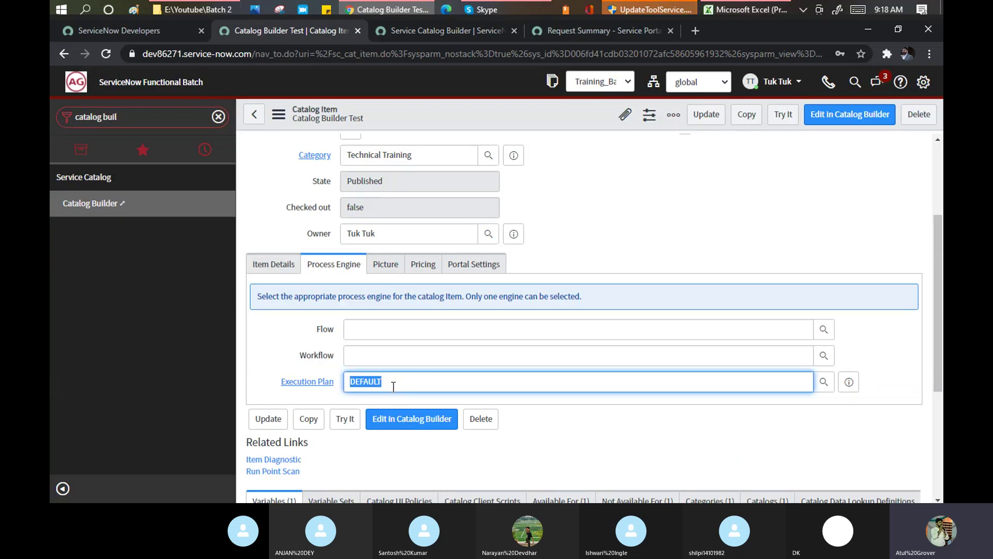
key(BackSpace)
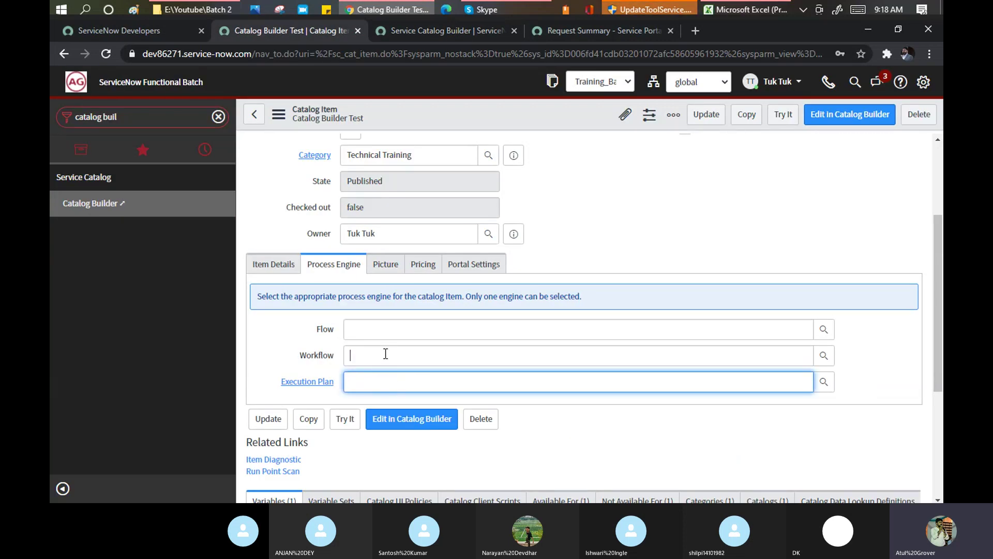
click(385, 354)
text(rit)
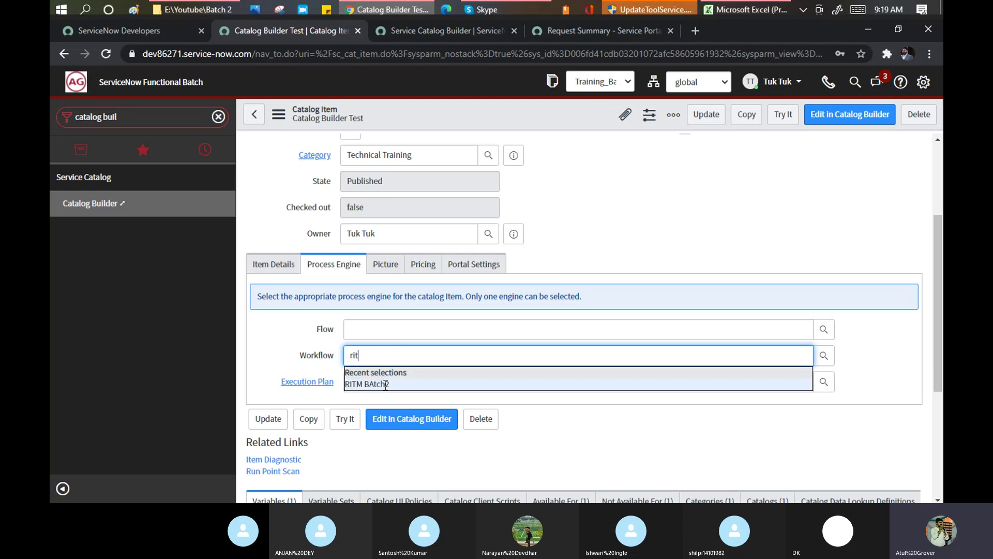
click(390, 385)
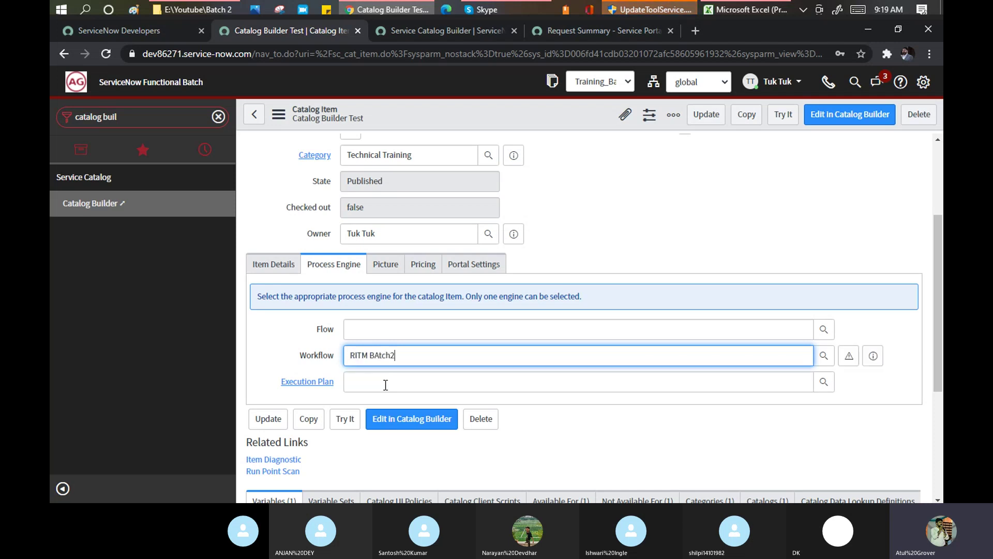
right_click(368, 110)
click(409, 117)
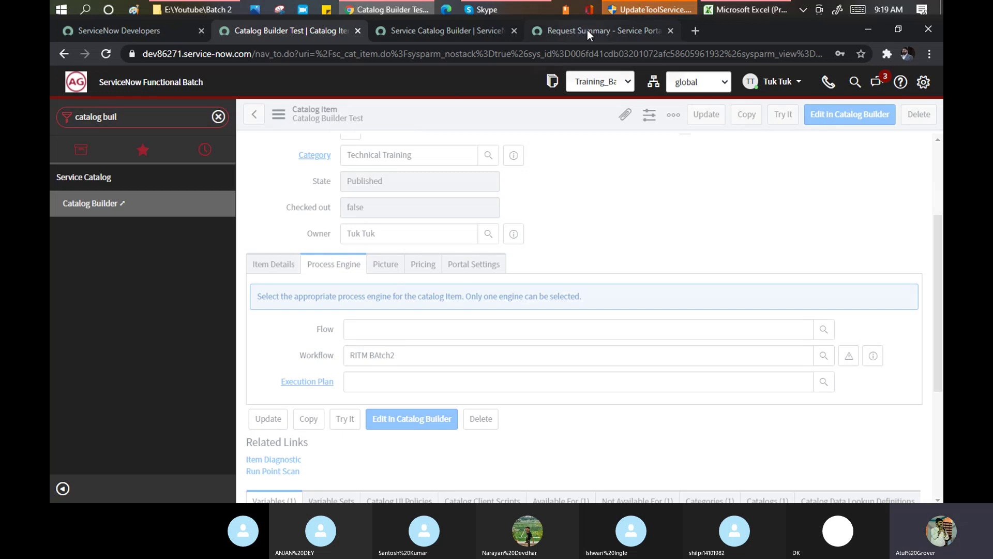
Open the Catalog Builder Test item for editing in Catalog Builder and go to its Fulfillment section
key(ctrl+Tab)
click(672, 446)
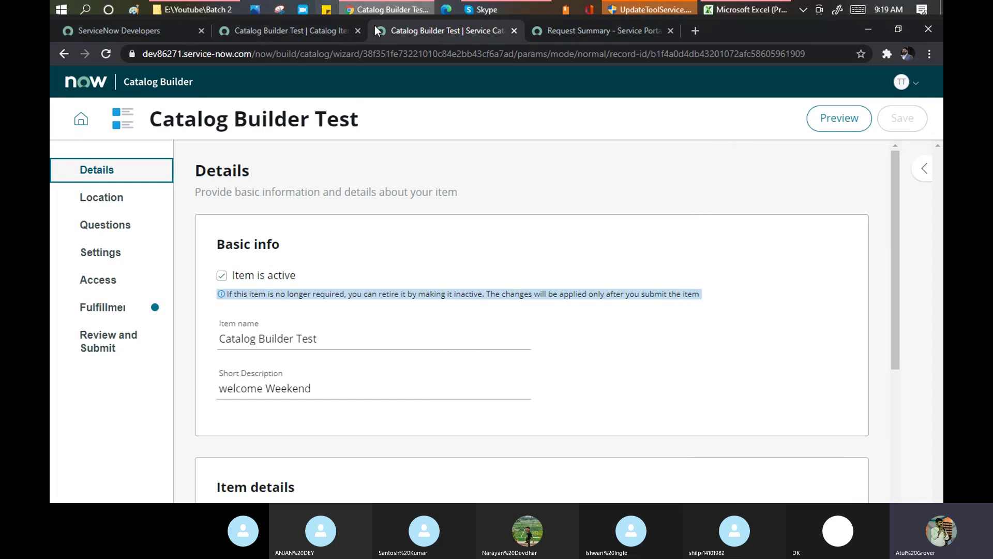
click(308, 35)
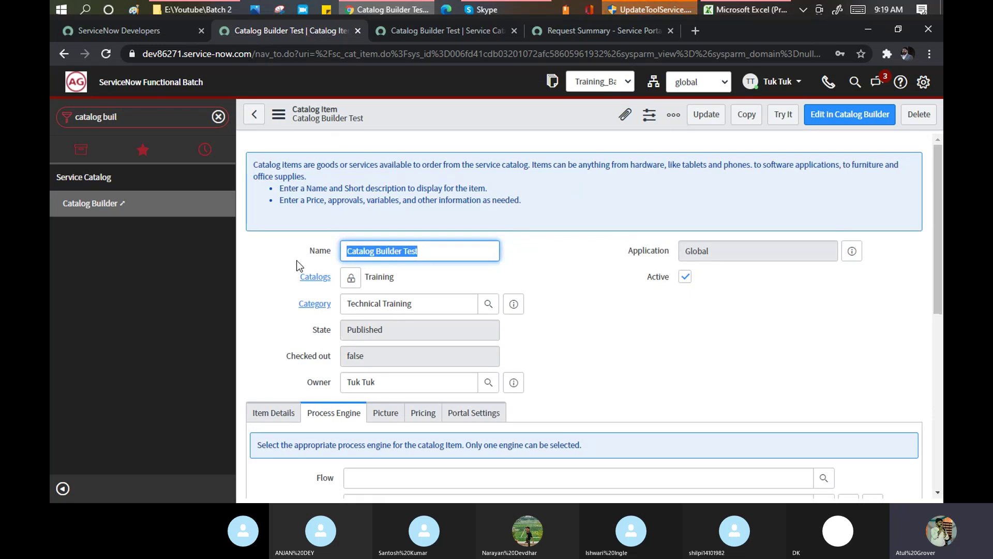
click(458, 31)
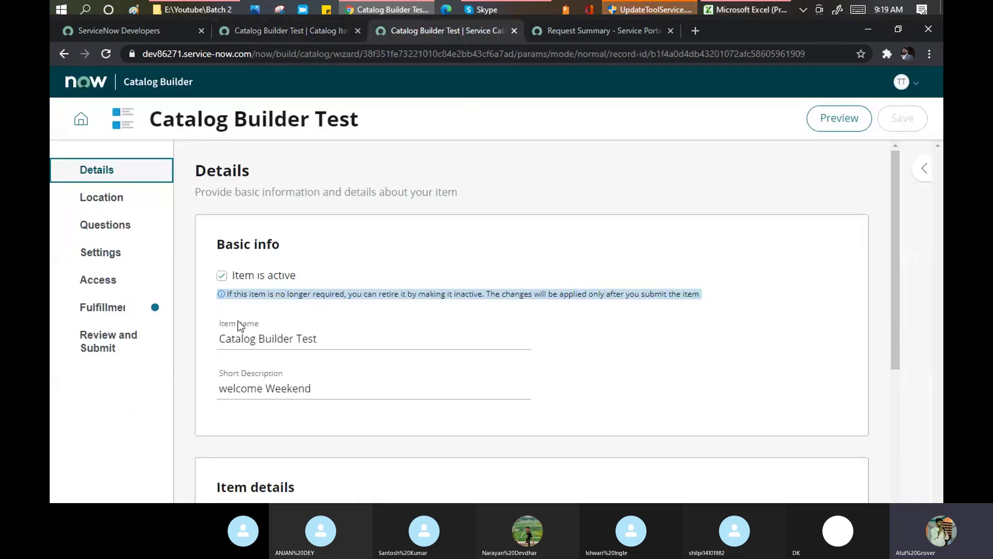
click(103, 310)
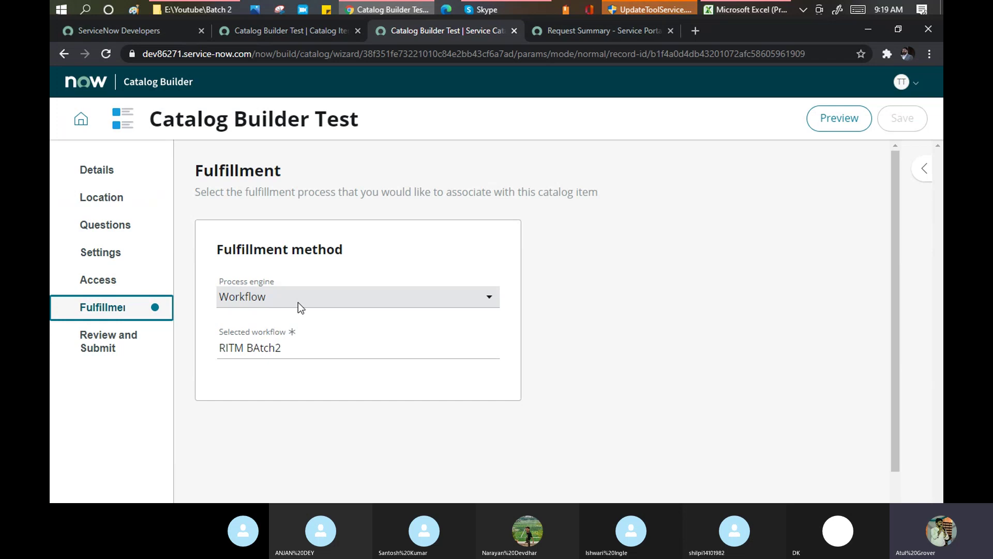
Set the fulfillment process engine to Flow Designer flow with Flow_Batch2 as the selected flow, and save the item
drag(150, 118, 360, 116)
click(494, 302)
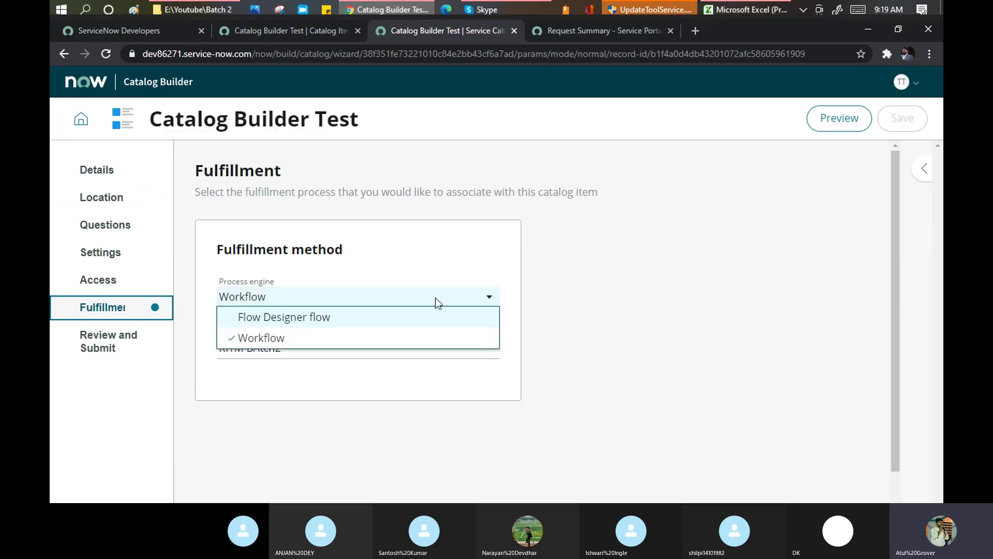
click(303, 316)
click(322, 350)
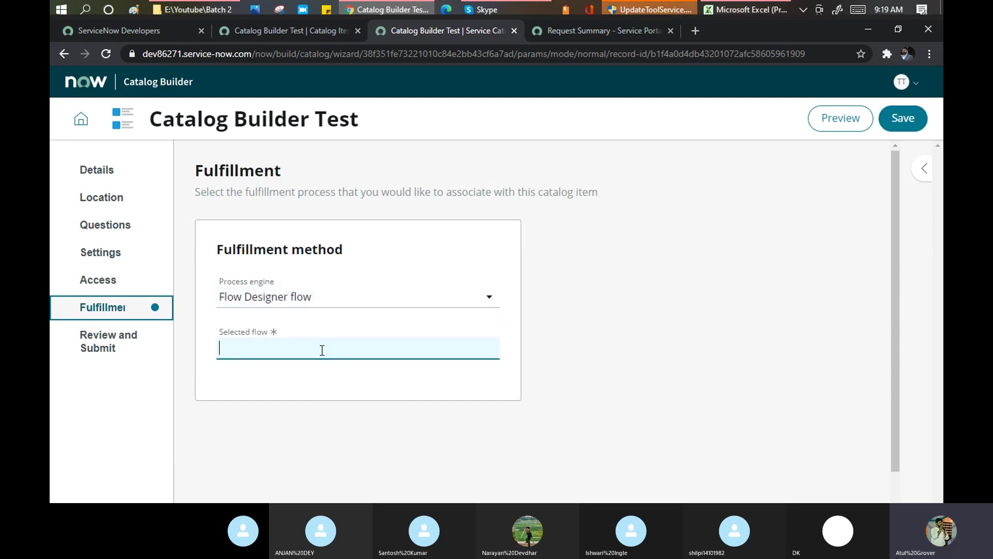
text(**)
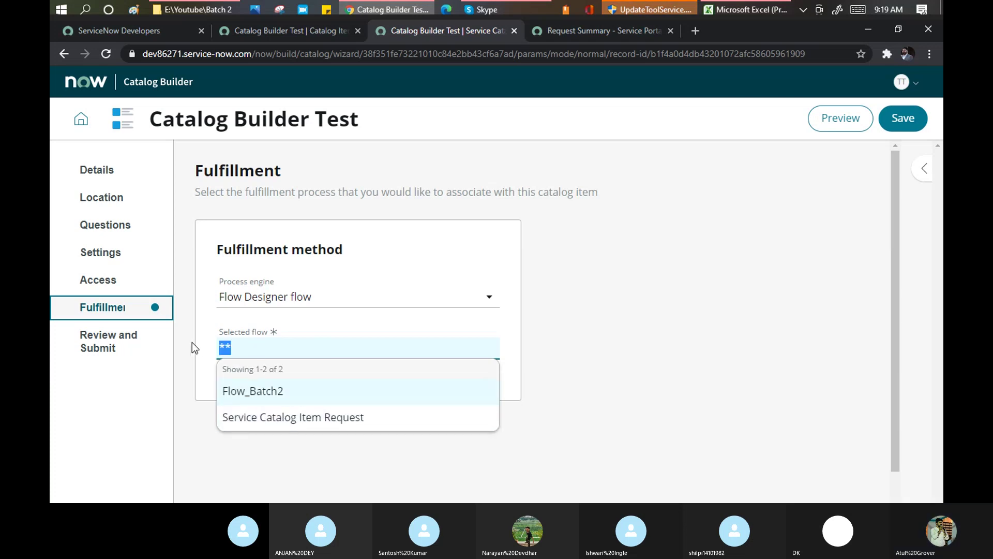
key(BackSpace)
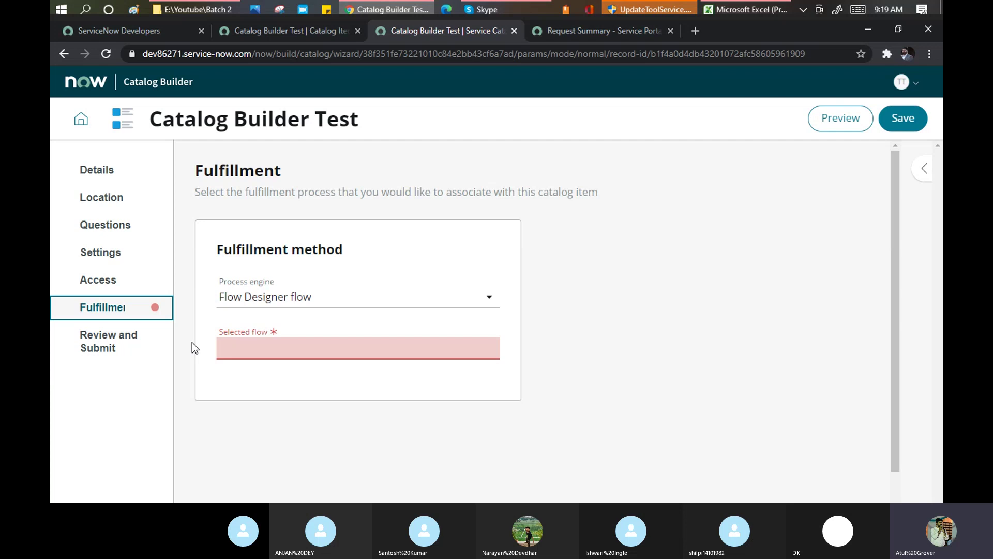
click(220, 345)
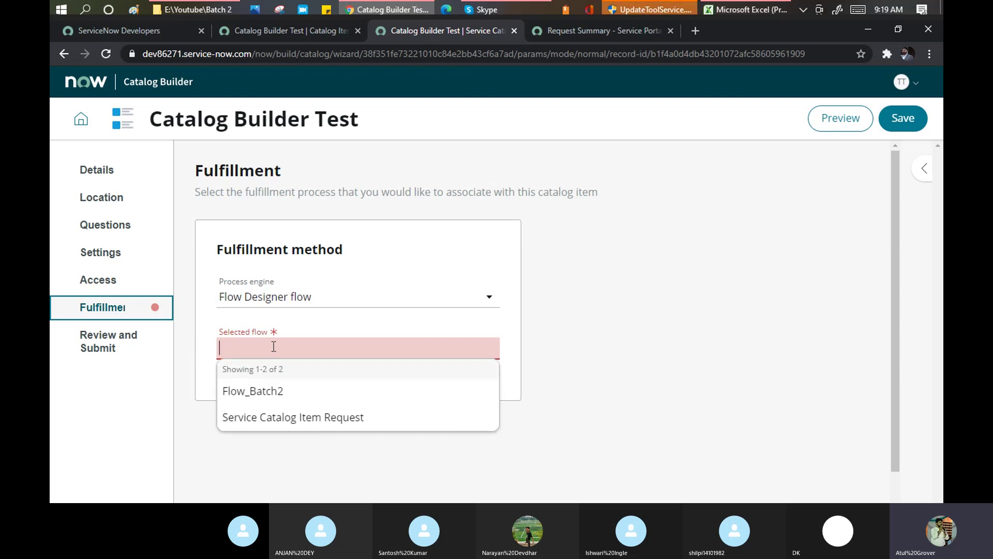
click(266, 392)
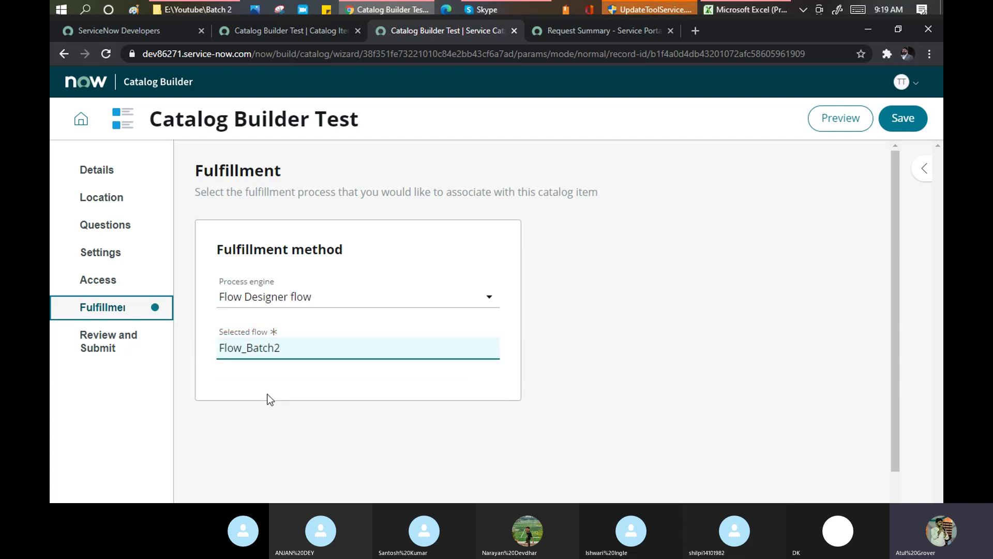
click(903, 119)
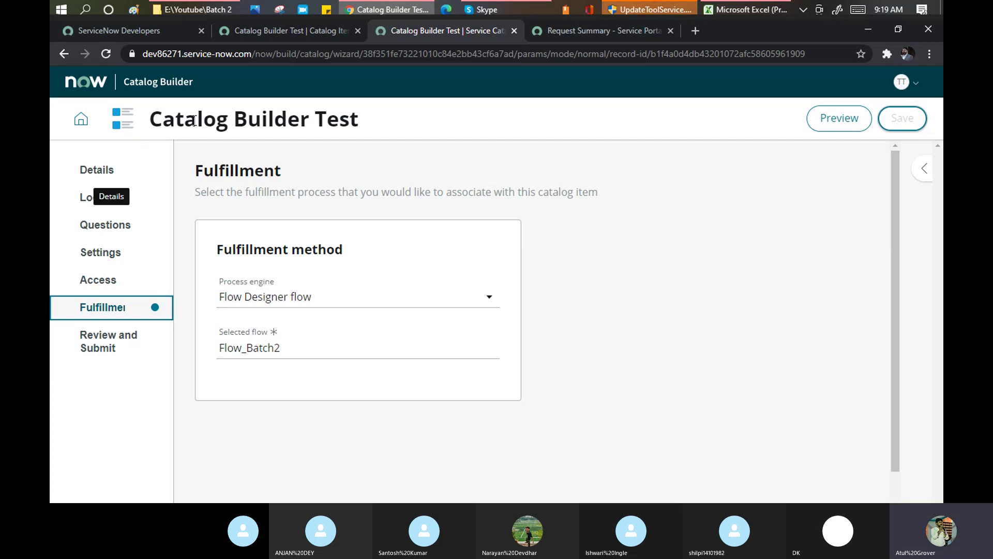
Preview the Catalog Builder Test item in the portal view and review its question and order section
click(320, 29)
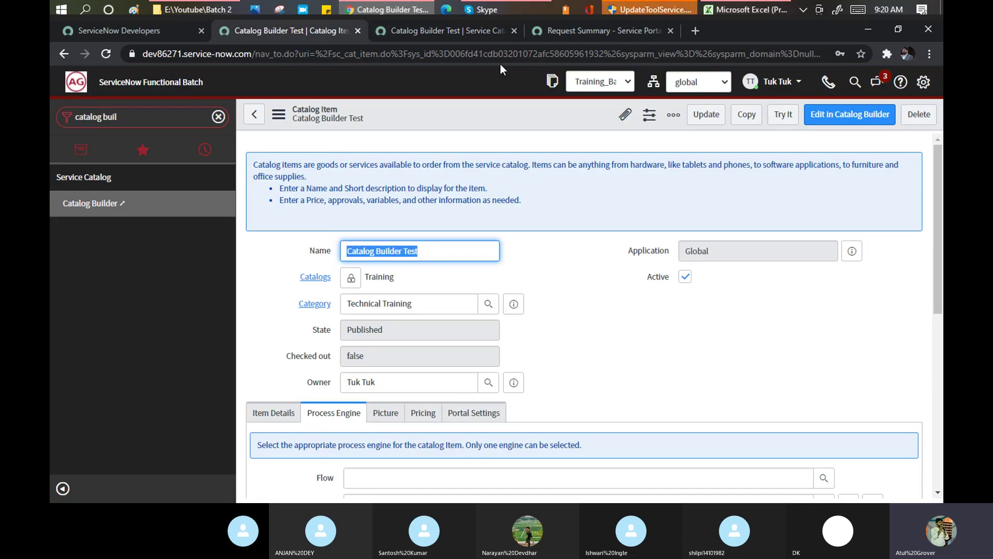
click(473, 29)
click(827, 116)
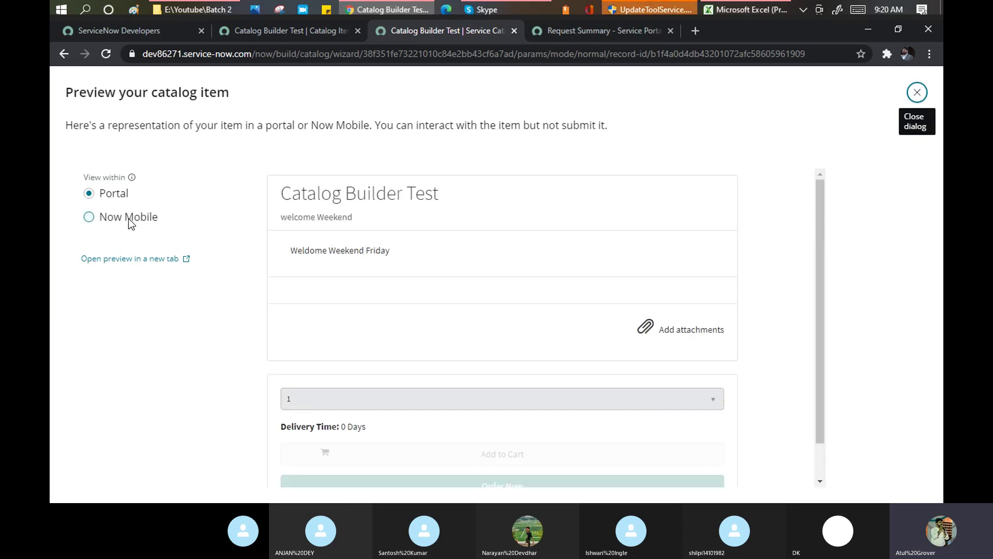
scroll(506, 223, down, 3)
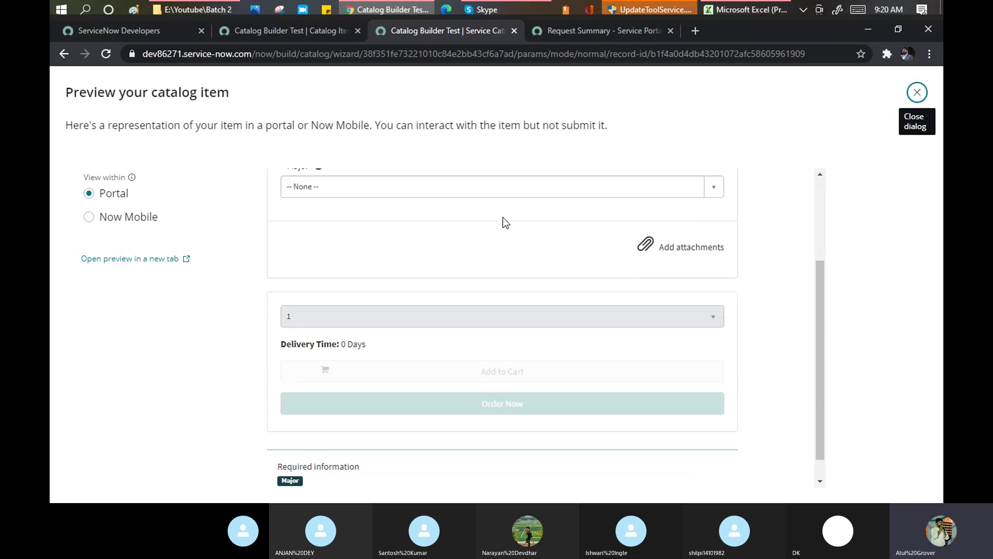
Switch the preview to Now Mobile, review the item's mobile layout and try to order it without choosing a Major value
click(89, 218)
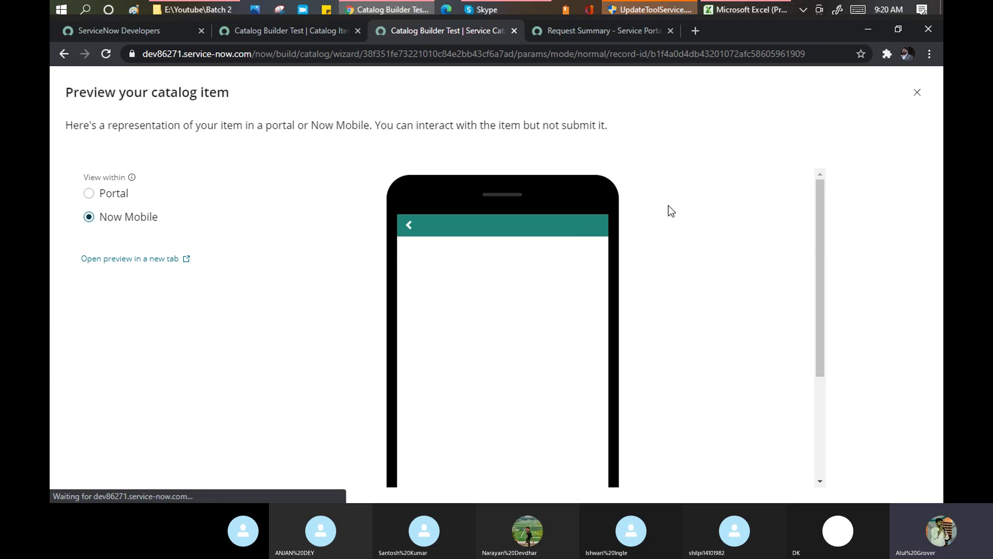
scroll(670, 210, down, 5)
scroll(672, 212, up, 5)
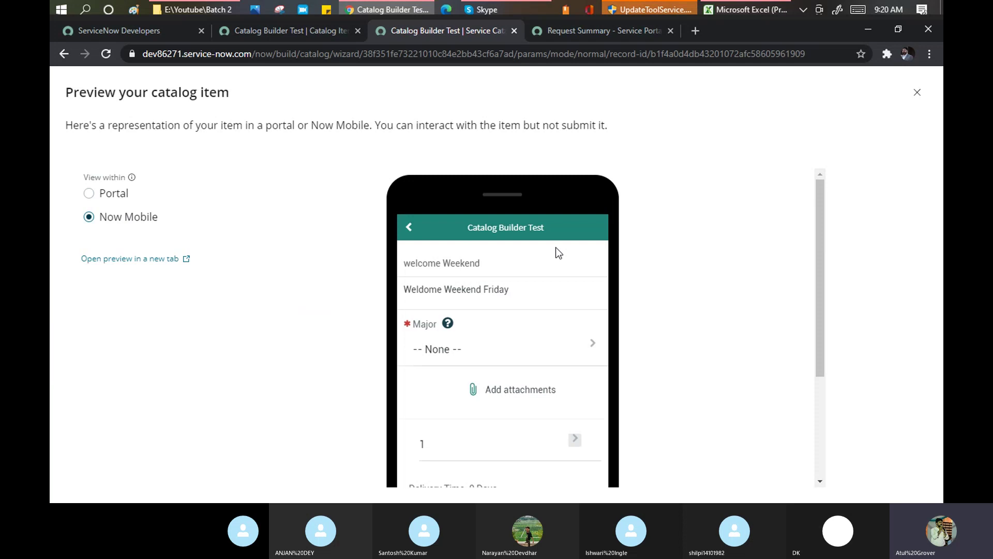
scroll(545, 266, down, 3)
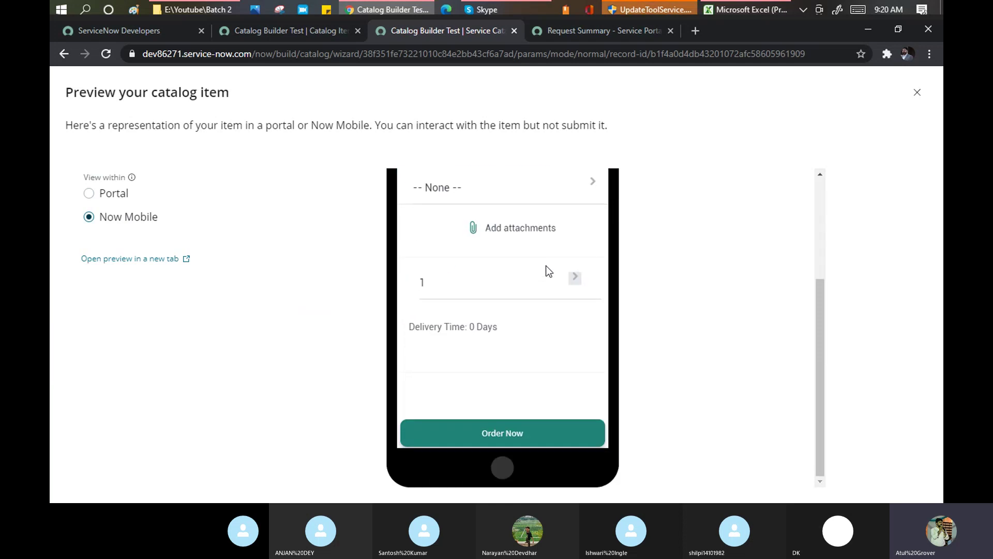
click(514, 437)
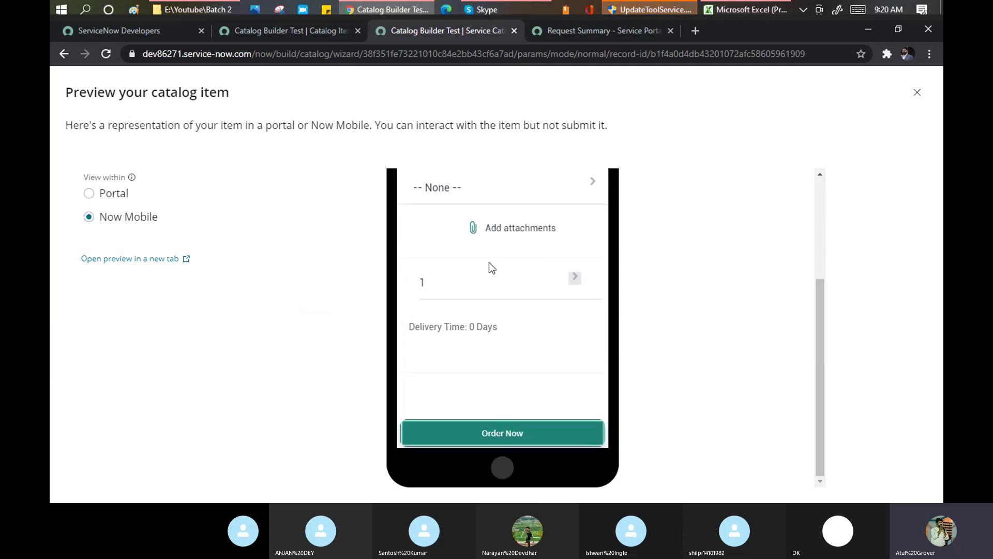
scroll(520, 363, up, 5)
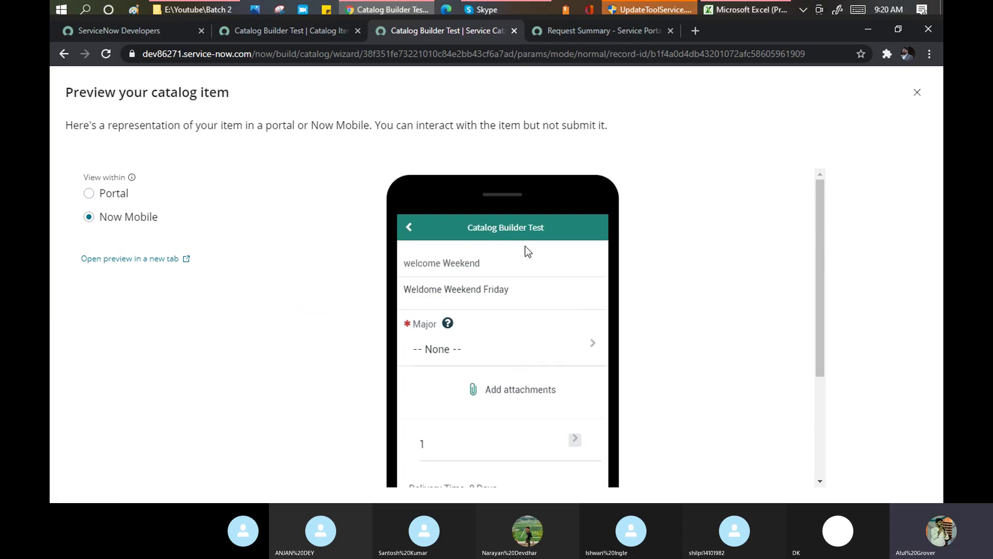
scroll(530, 280, down, 3)
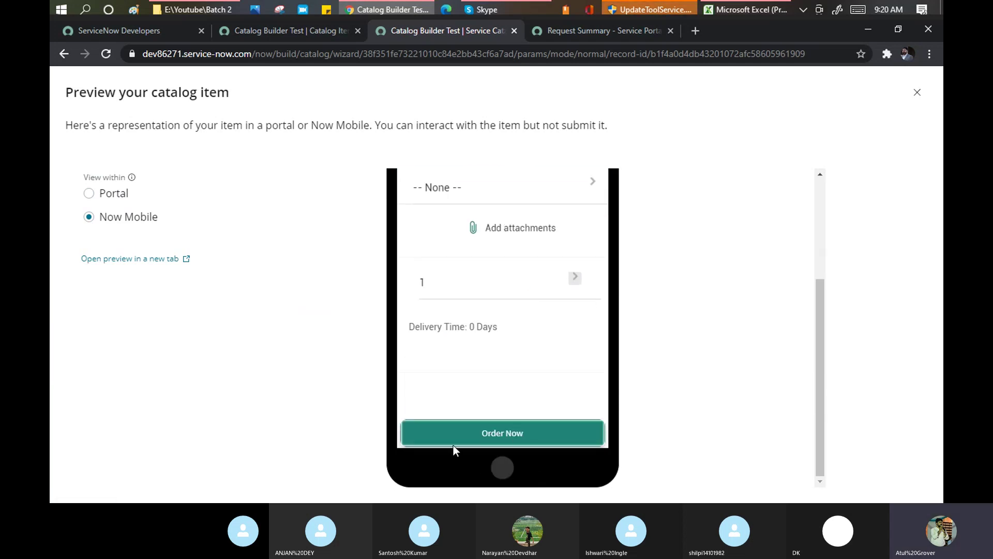
scroll(505, 311, up, 4)
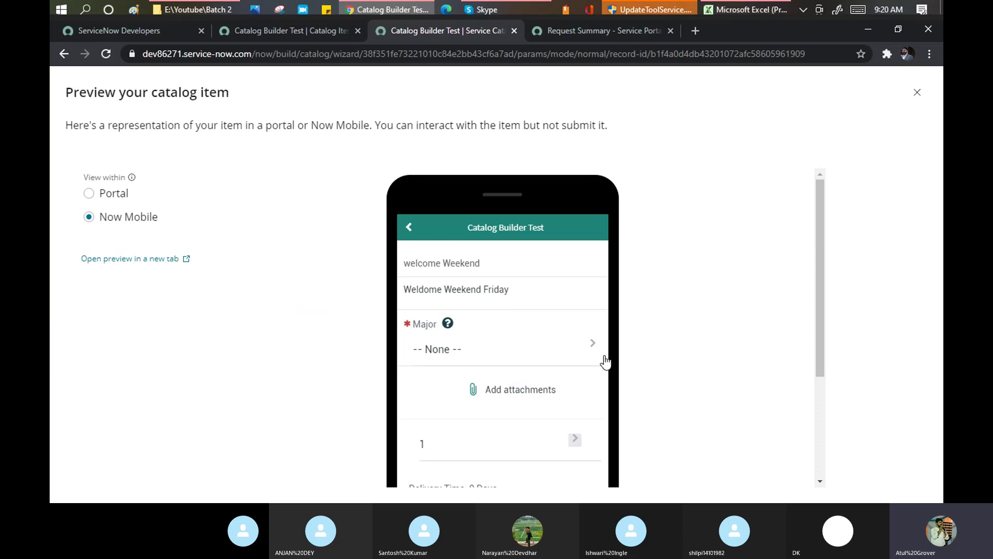
Choose No for the Major question in the mobile preview and try to order the item
click(590, 344)
click(590, 348)
scroll(513, 343, down, 3)
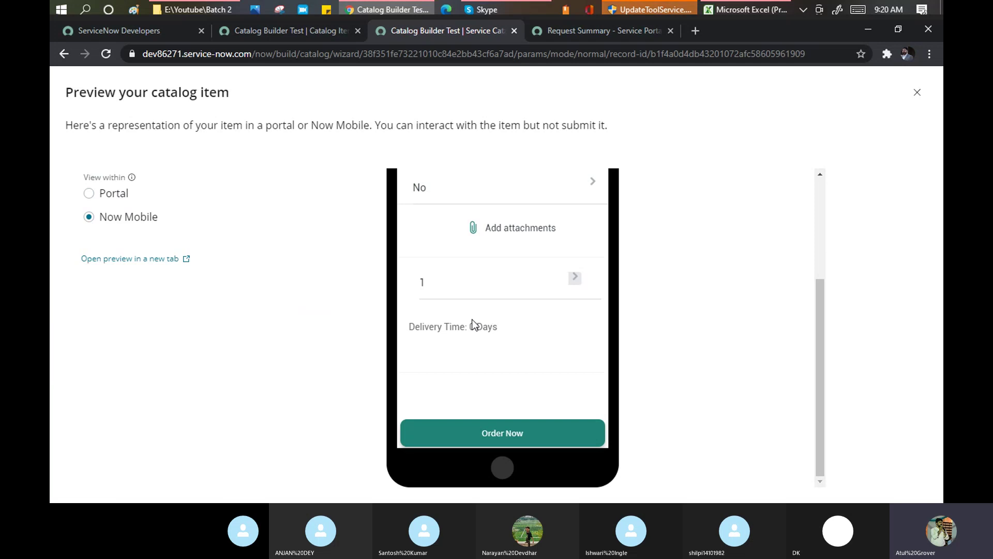
click(501, 436)
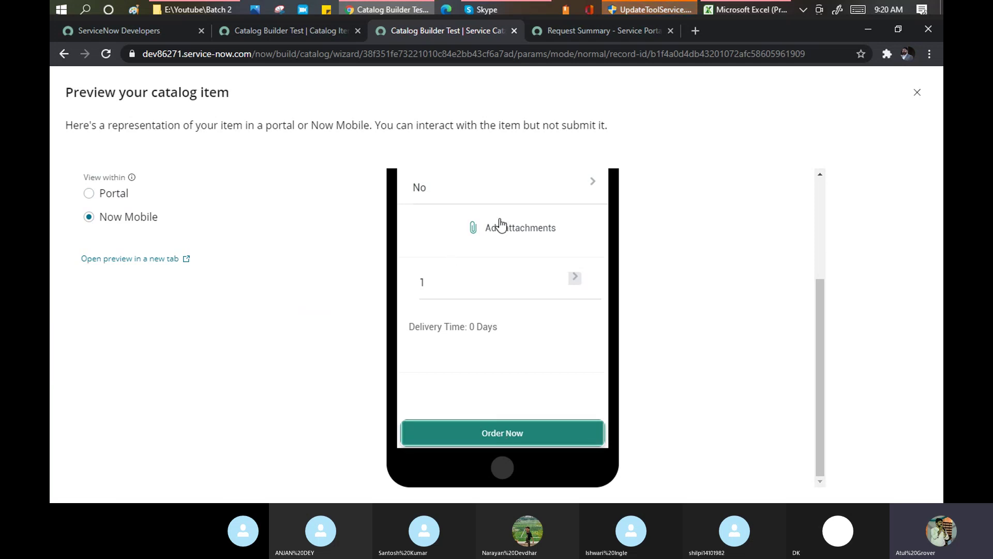
scroll(505, 310, up, 5)
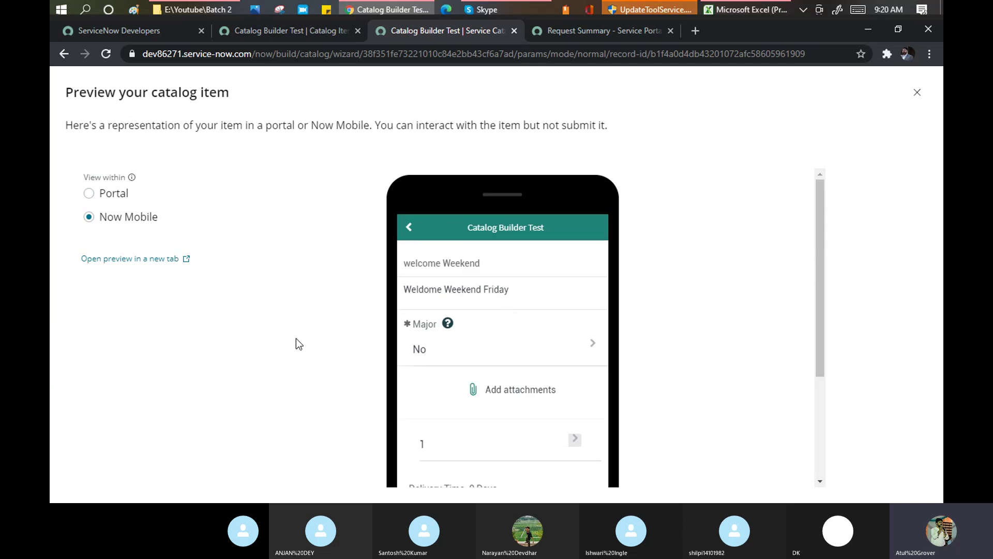
Open the mobile preview in a new browser tab, answer Major with Yes and try the preview's back navigation
click(132, 260)
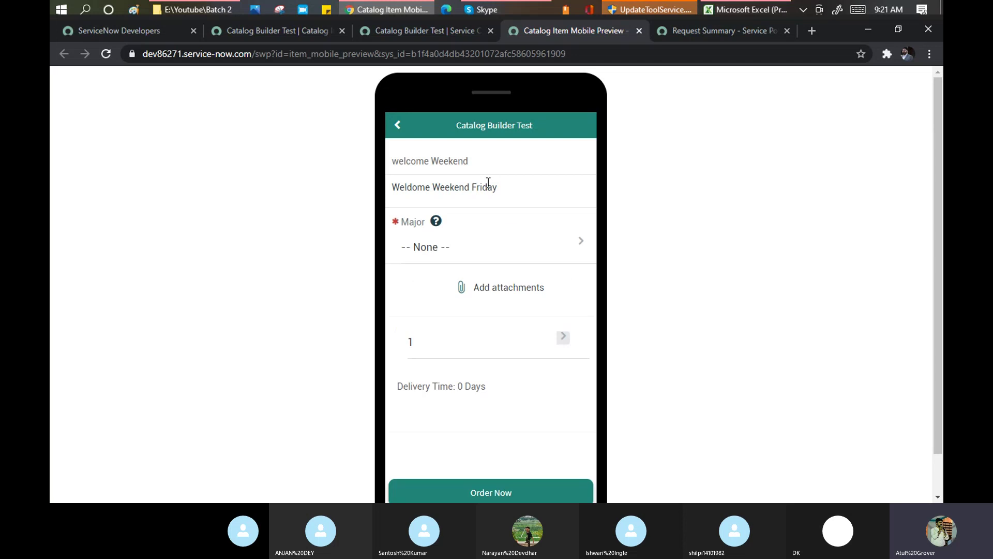
scroll(488, 183, down, 1)
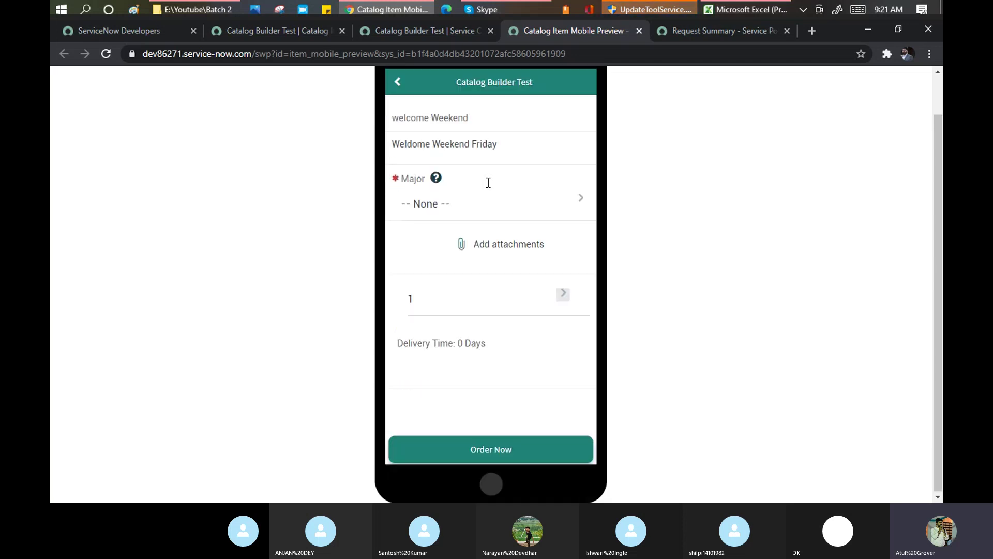
scroll(507, 255, up, 1)
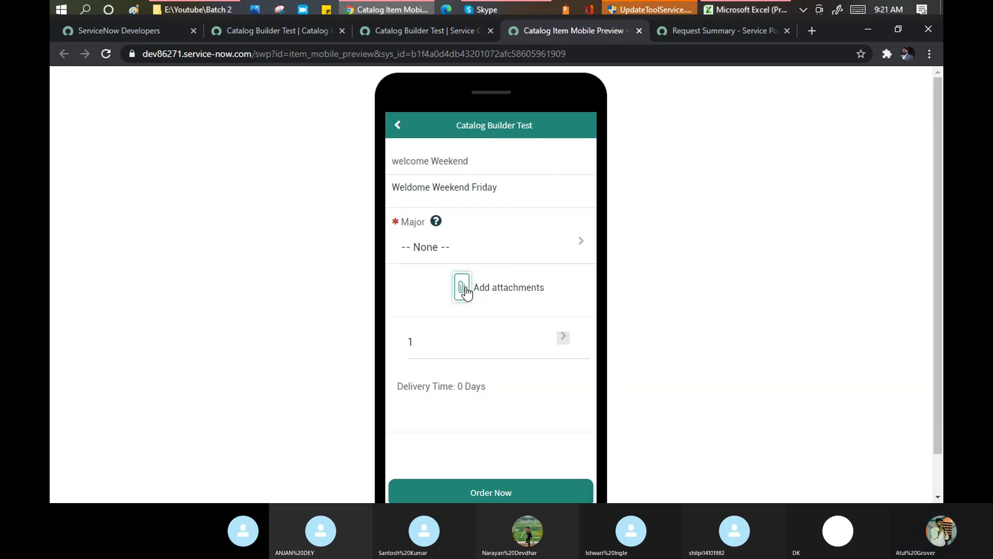
click(580, 242)
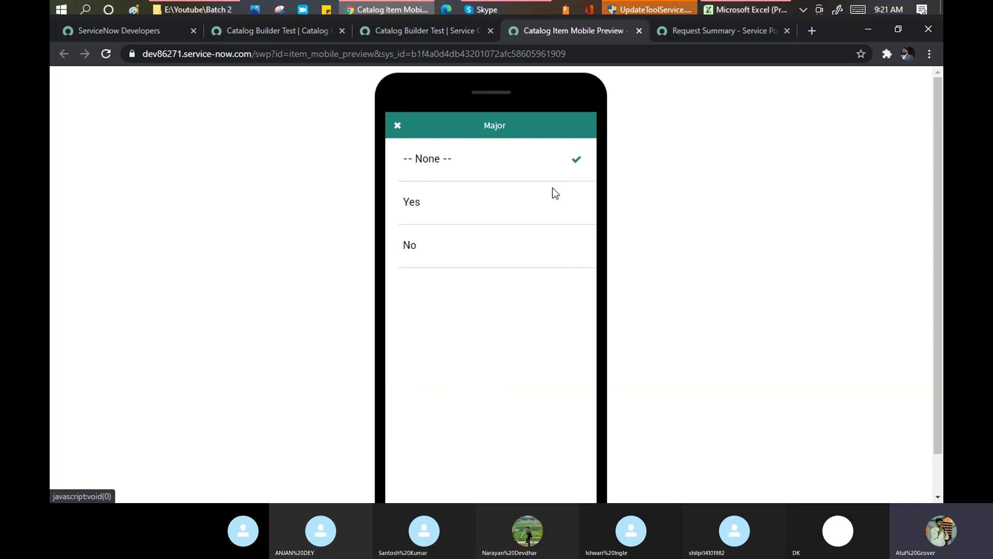
click(451, 204)
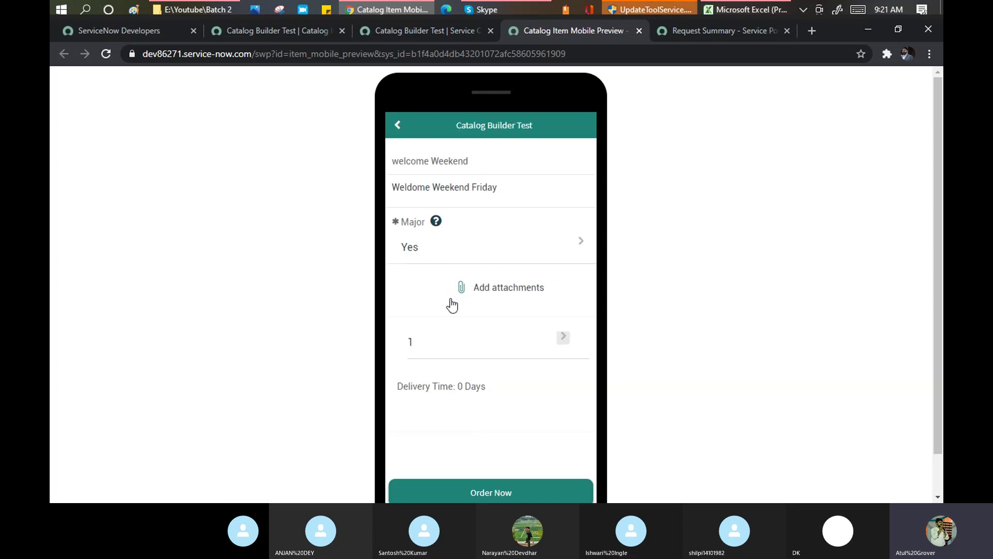
click(397, 129)
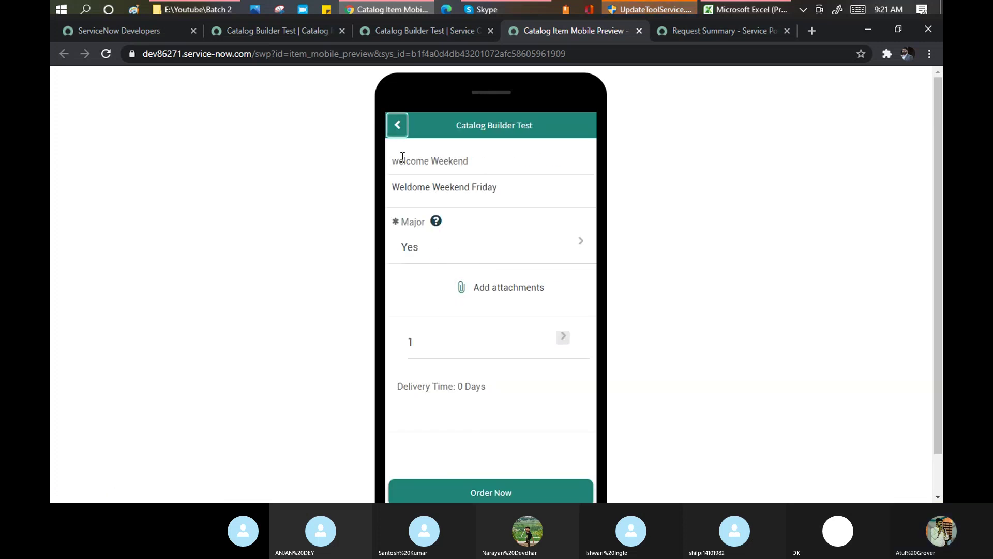
scroll(458, 171, down, 1)
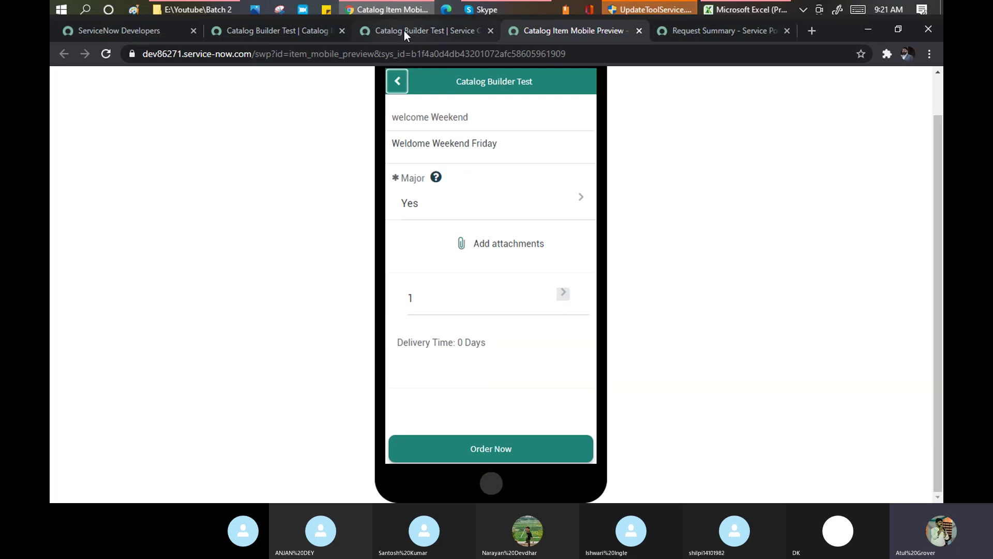
Return to the Catalog Builder Test item's Fulfillment section in Catalog Builder
click(284, 29)
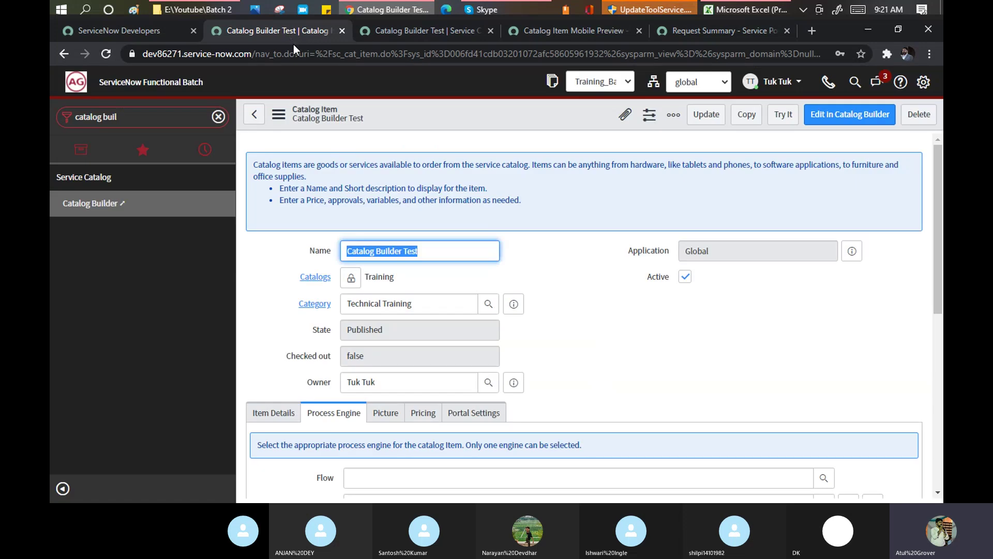
click(436, 27)
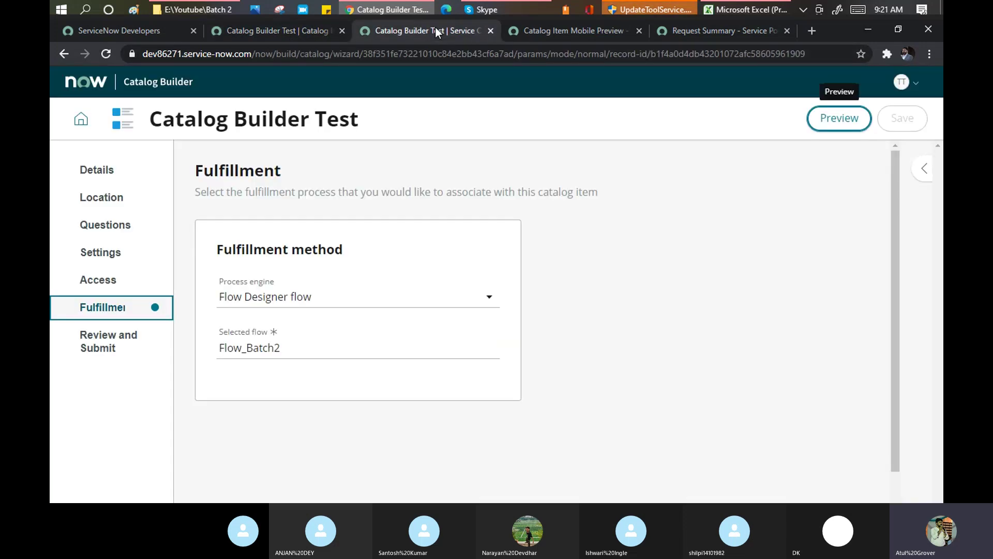
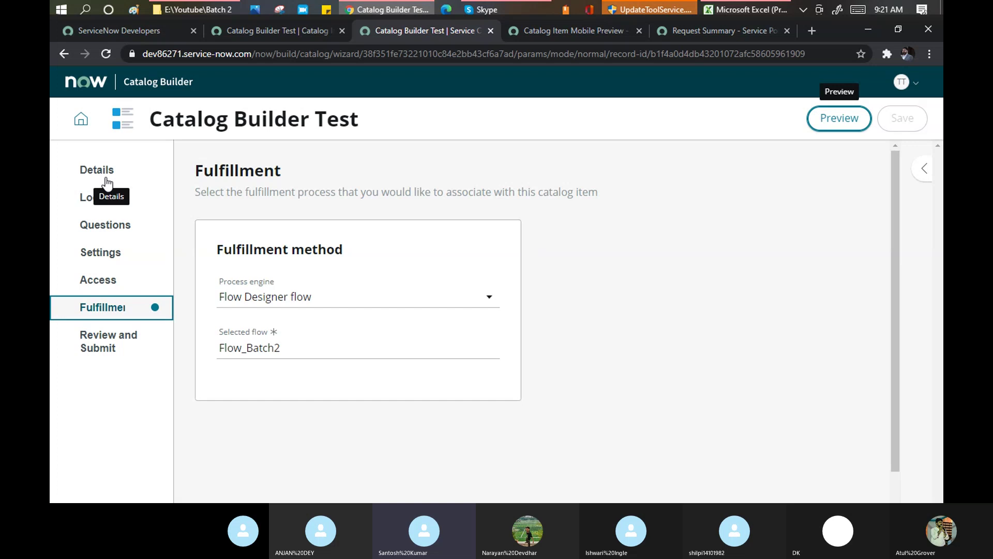
mouse_move(888, 12)
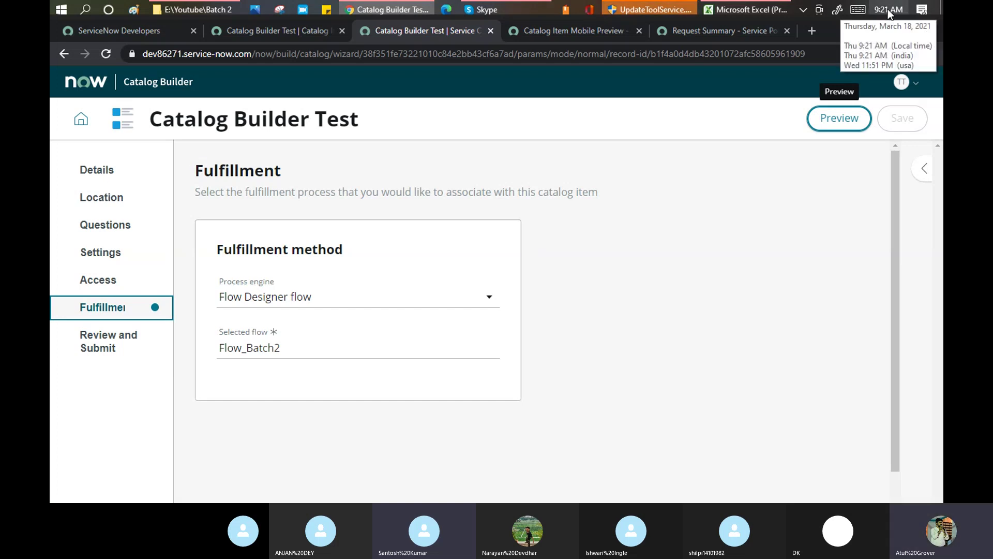
Search Google for "quebce release" in a new browser tab
click(811, 31)
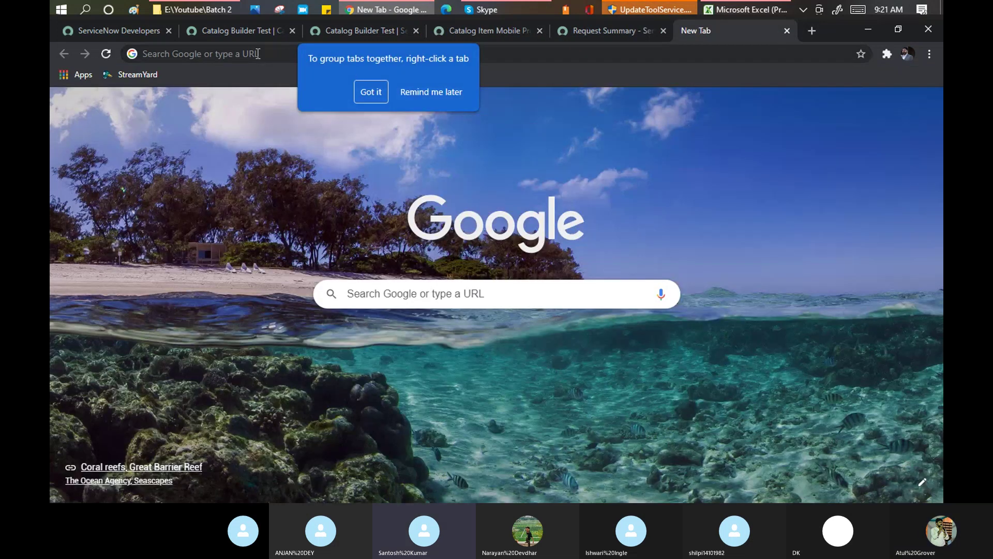
click(257, 53)
text(que)
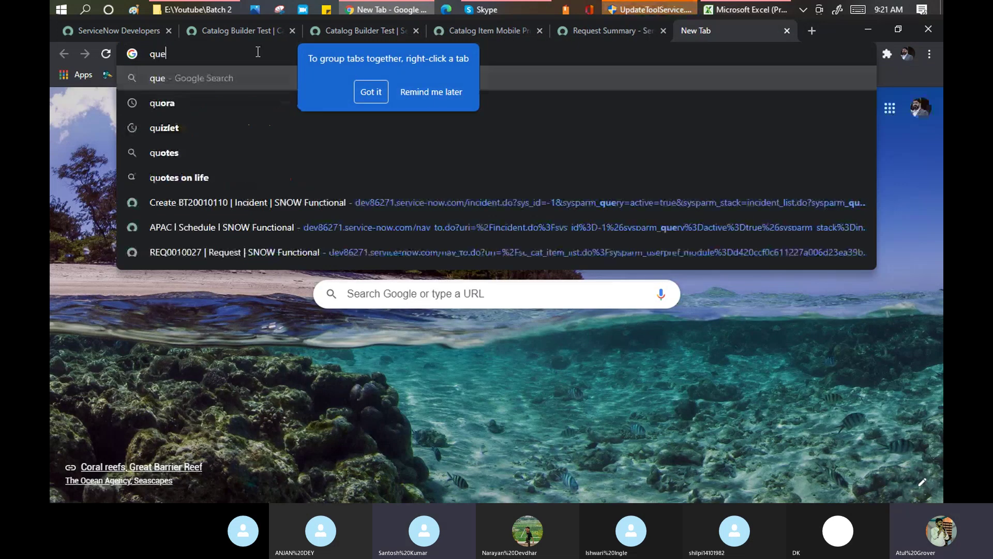
text(bc)
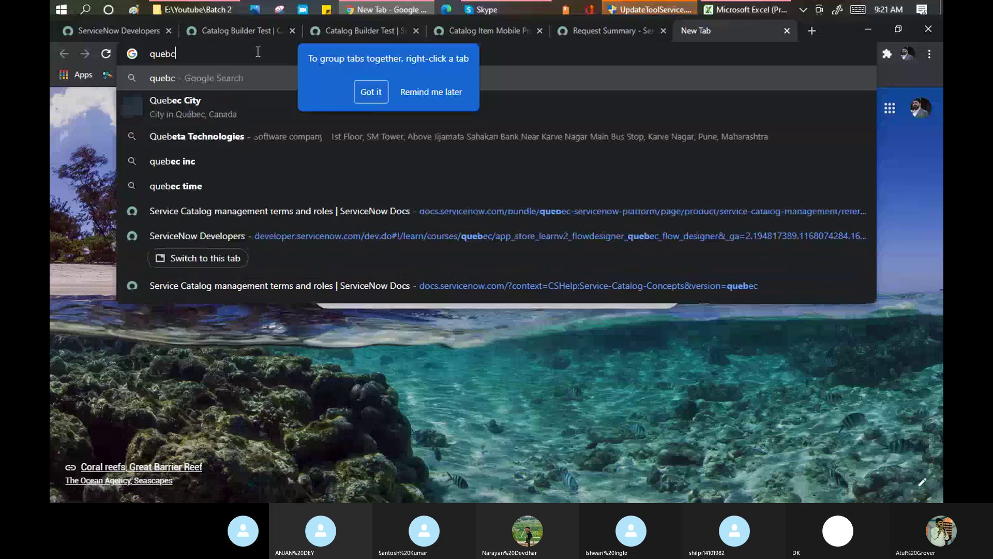
text(e release)
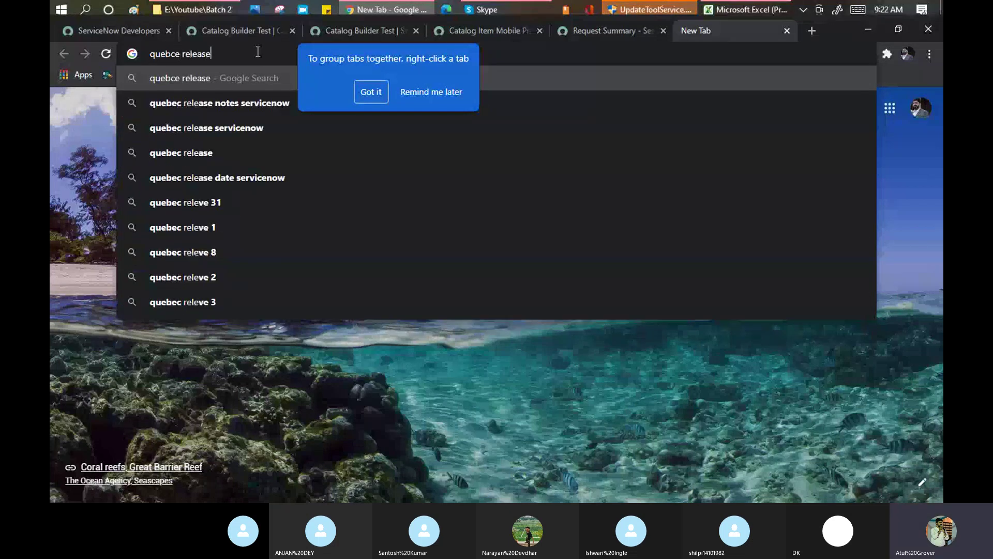
key(Return)
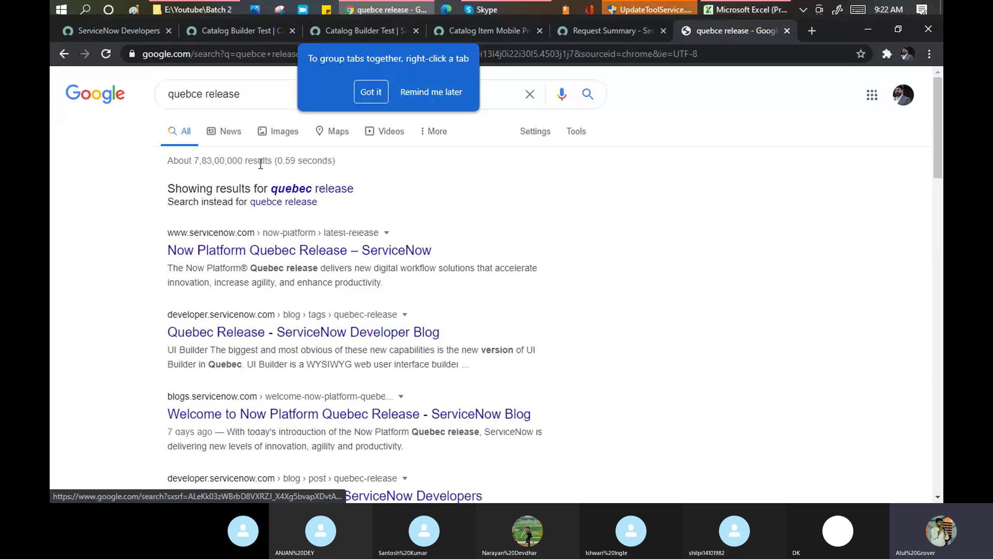
Refine the search to "quebce release officially", open the infocenter ServiceNow Version History result and dismiss the browser's tab-grouping tip
click(255, 94)
text(of)
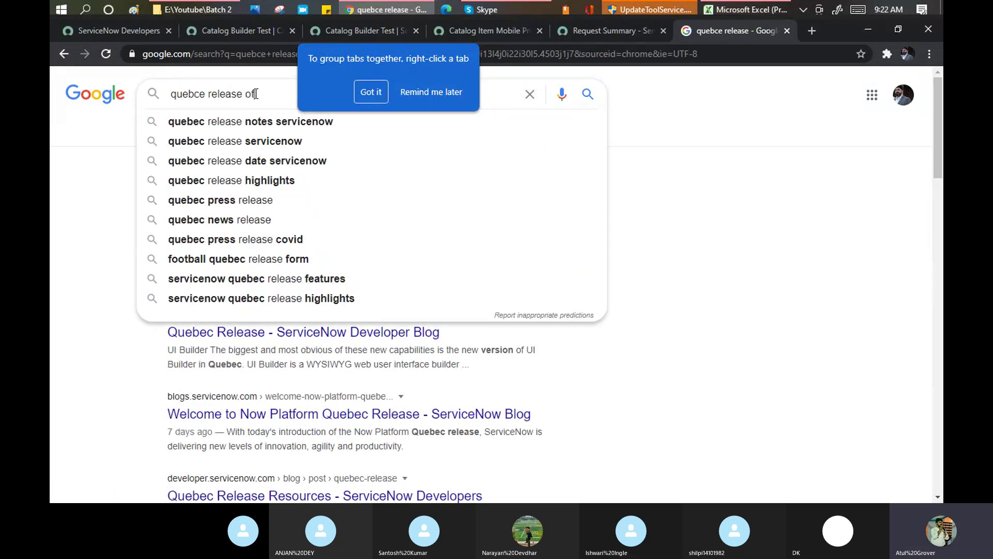
text(ficial)
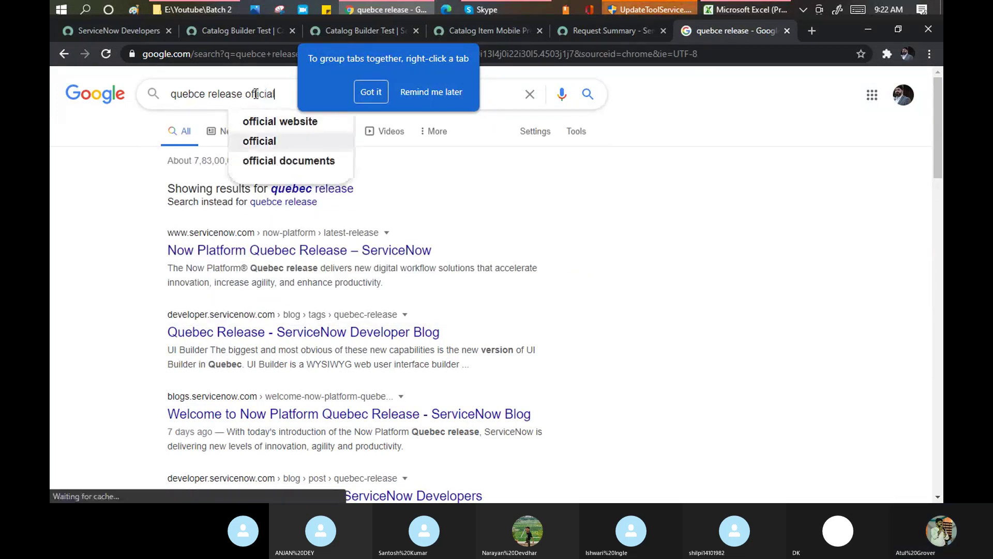
text(ly)
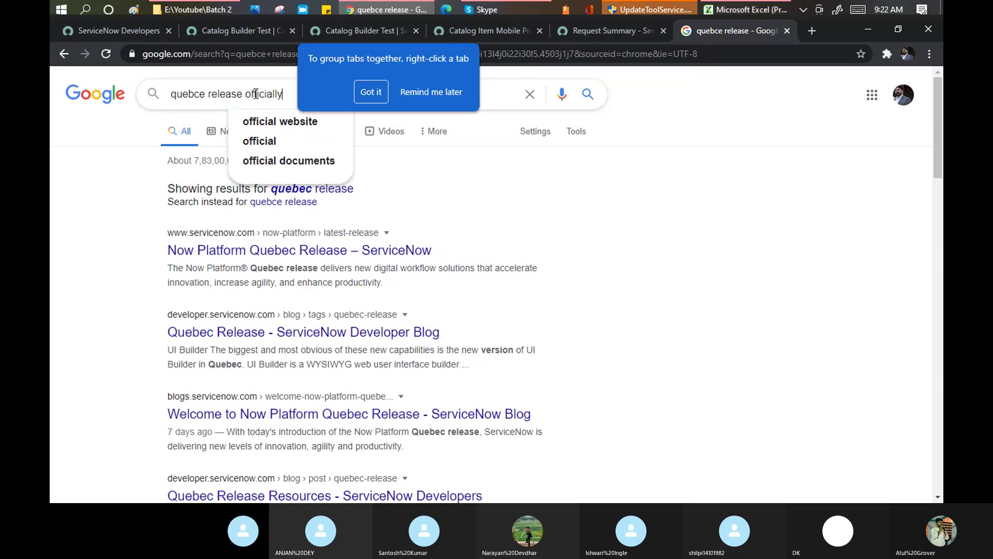
key(Return)
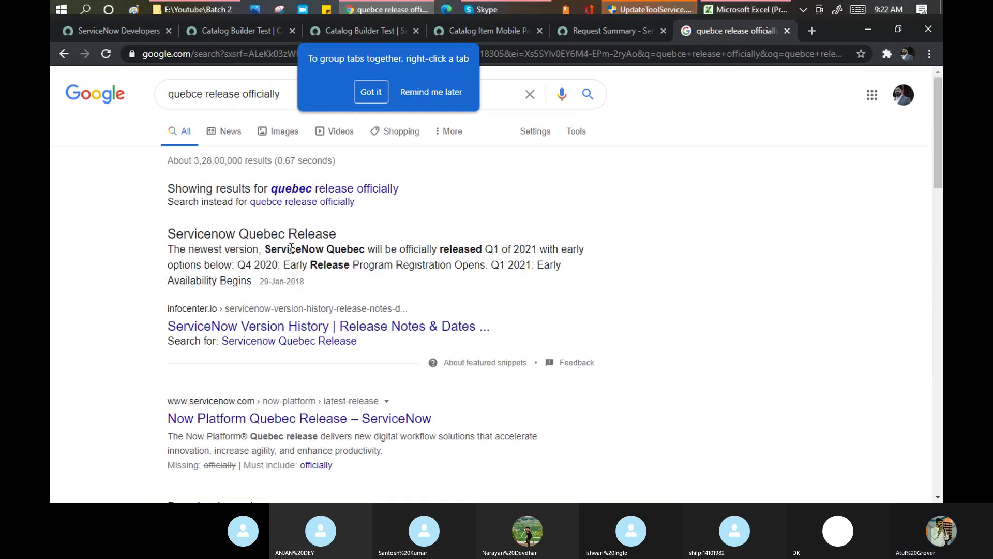
click(301, 329)
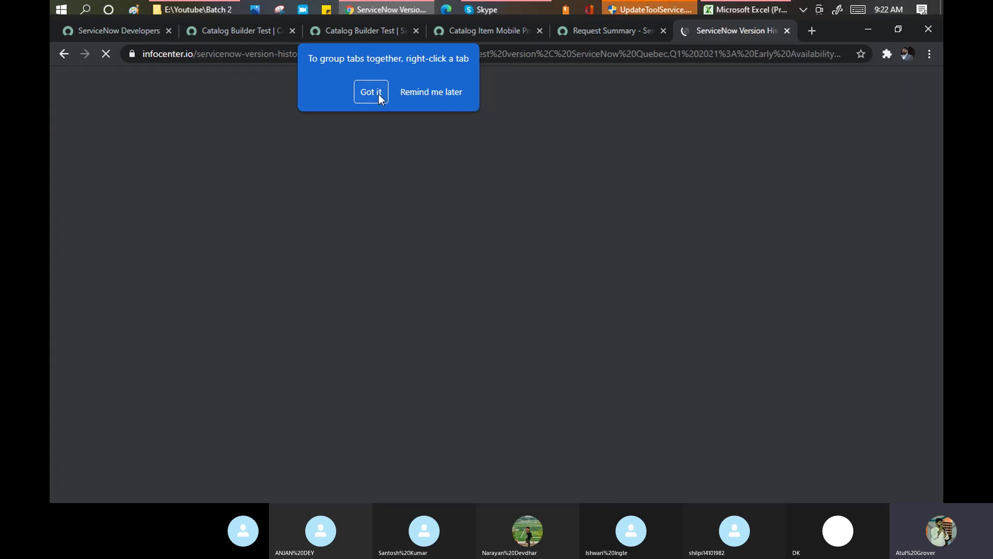
click(378, 94)
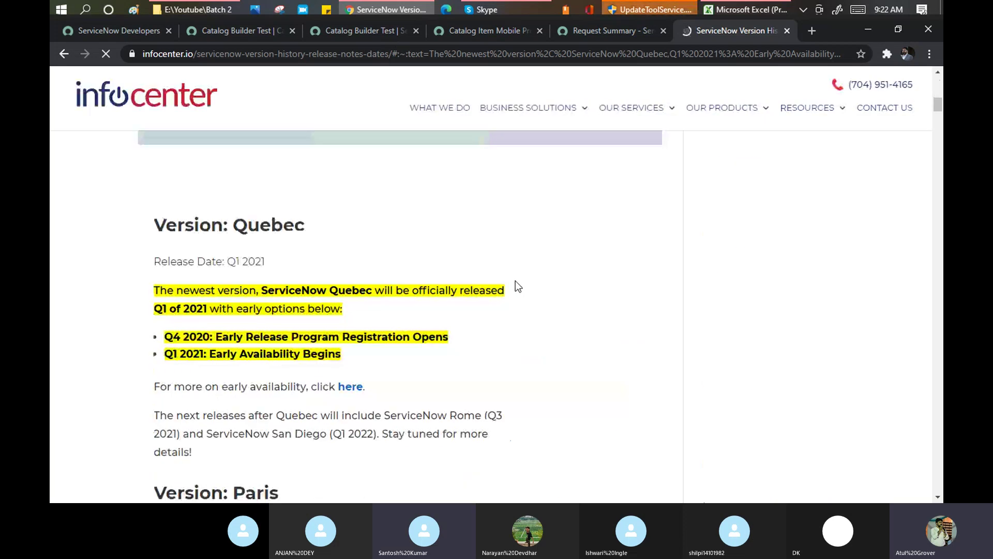
Examine the ServiceNow Version History page for the Quebec, Paris and Orlando release dates and the major release roadmap
scroll(514, 283, down, 3)
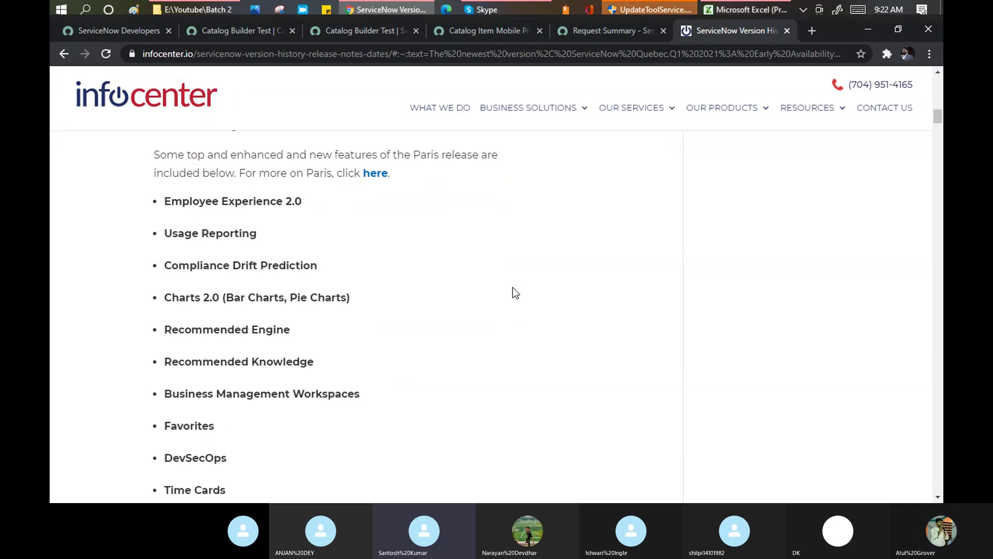
scroll(513, 288, down, 5)
scroll(513, 287, down, 5)
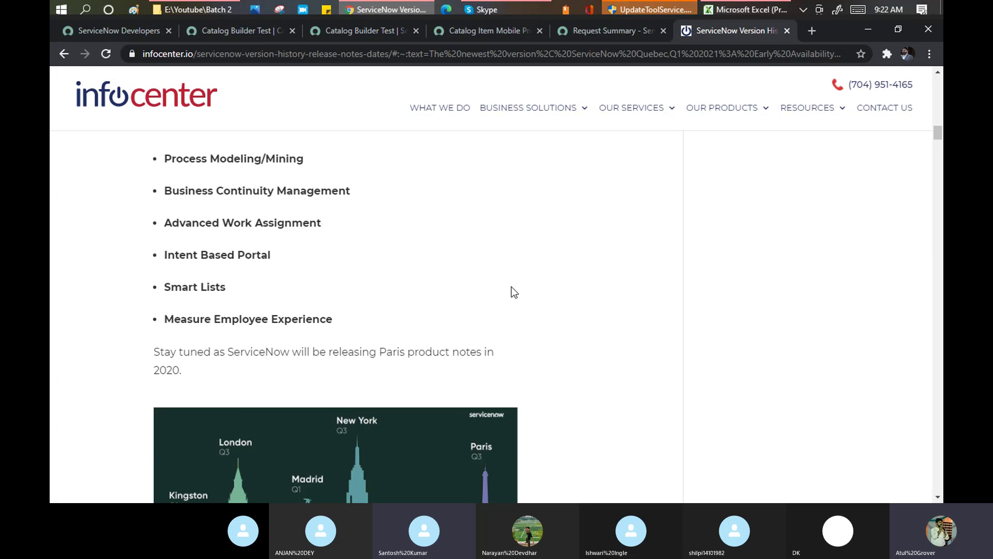
scroll(513, 291, down, 10)
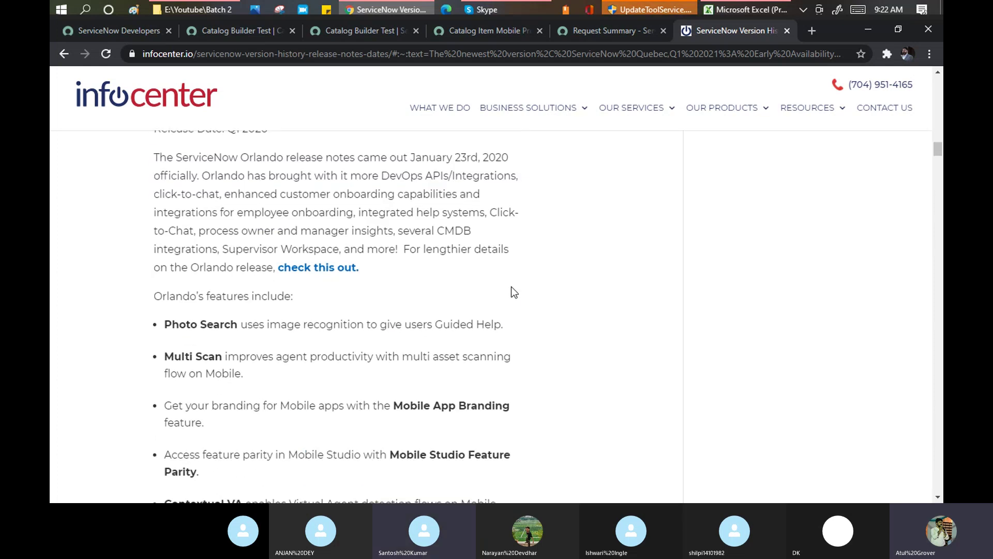
scroll(512, 290, down, 13)
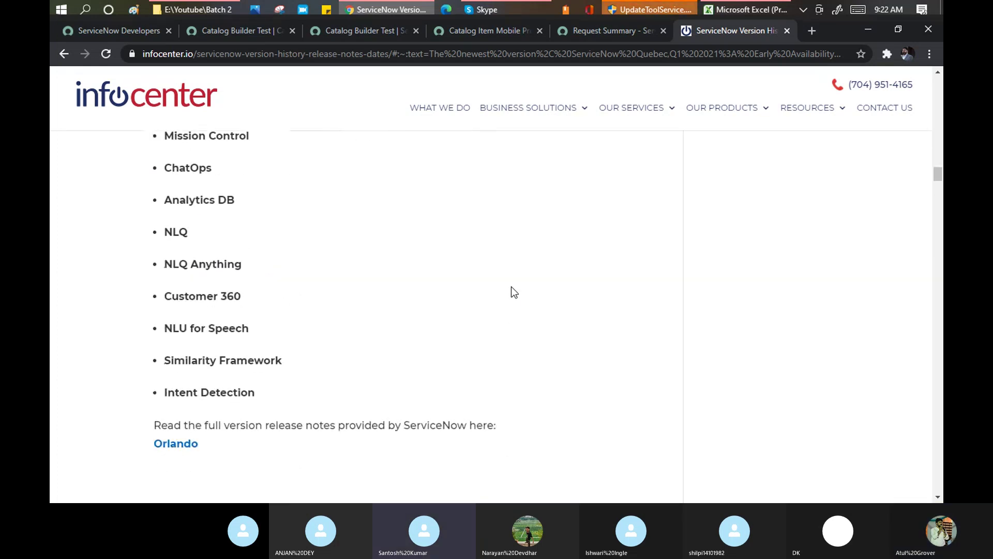
scroll(511, 286, up, 13)
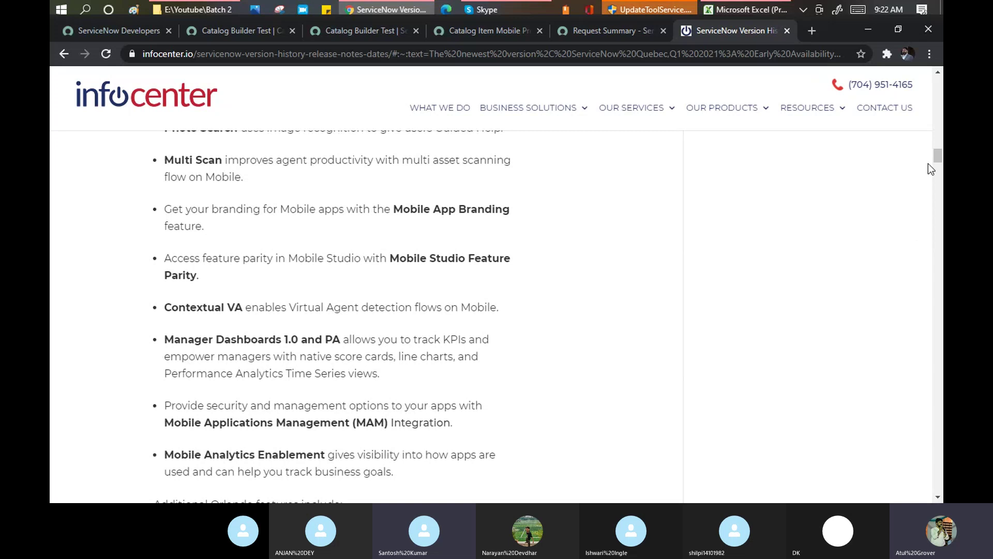
drag(935, 153, 934, 95)
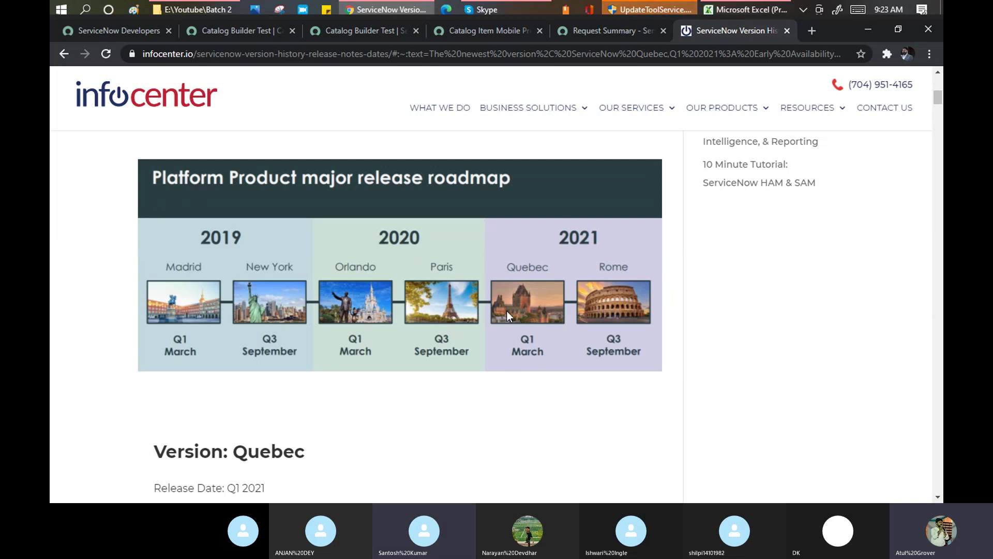
scroll(506, 311, up, 5)
scroll(509, 316, up, 3)
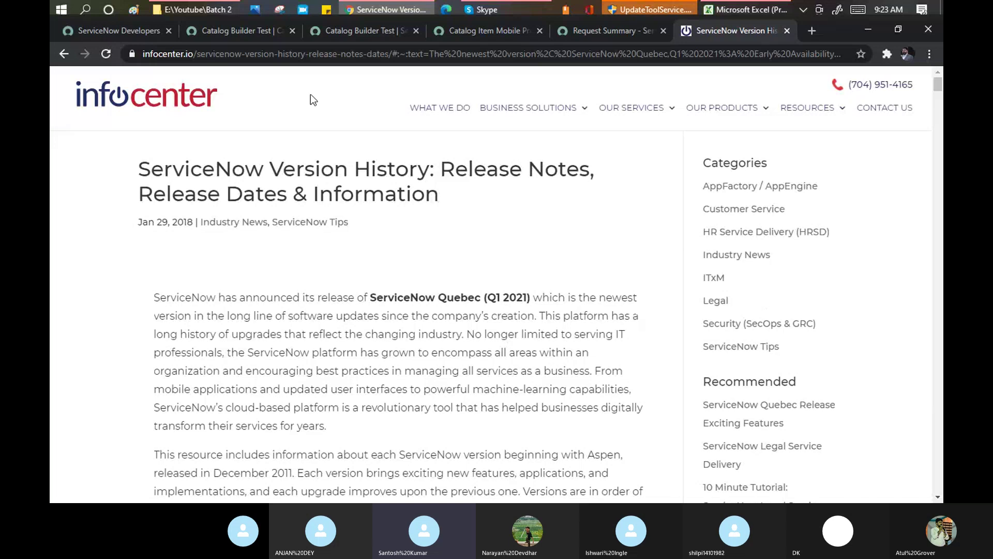
Return to the Google results, open the Now Platform Quebec Release and ServiceNow Version History results in new browser tabs, and show the version history
click(63, 54)
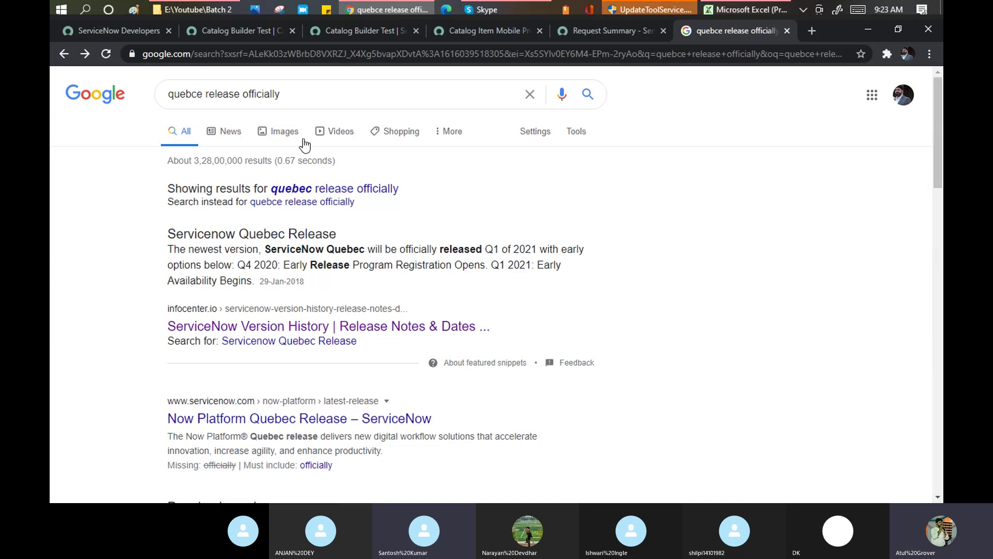
scroll(358, 296, down, 4)
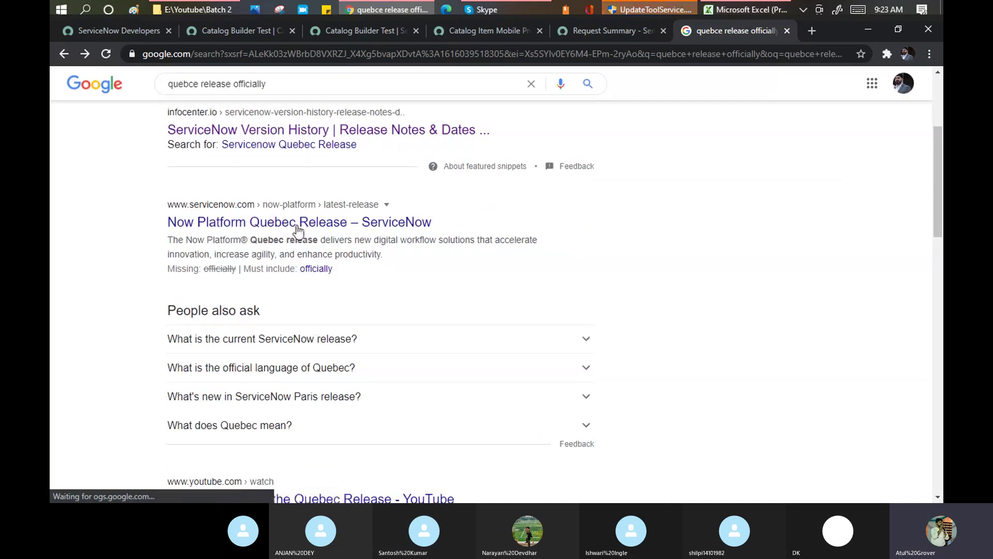
middle_click(299, 227)
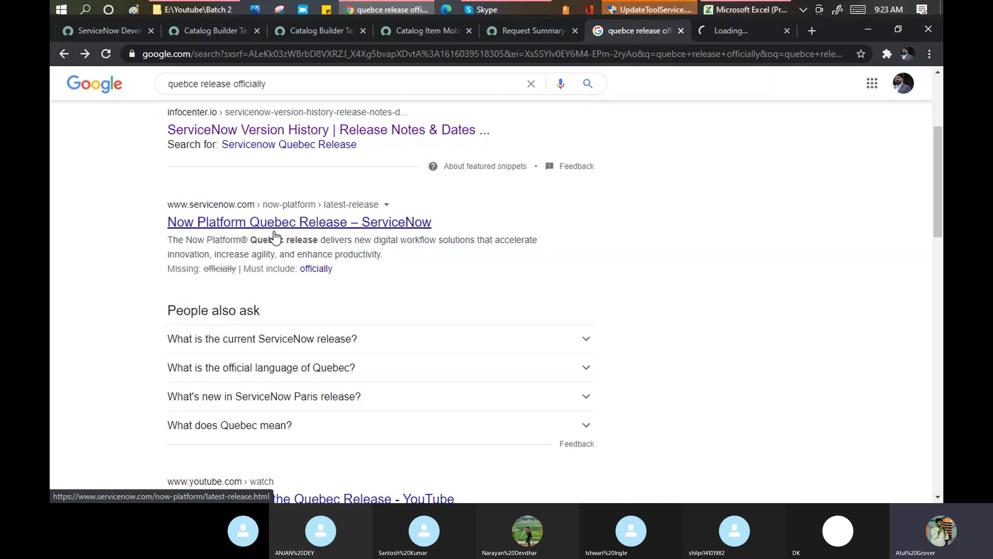
scroll(275, 238, up, 1)
scroll(279, 233, up, 4)
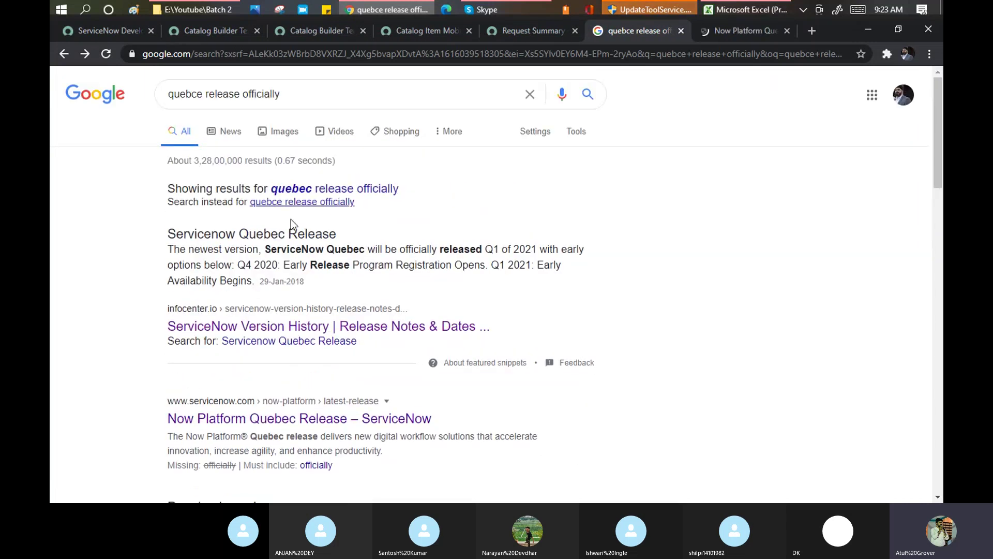
middle_click(308, 327)
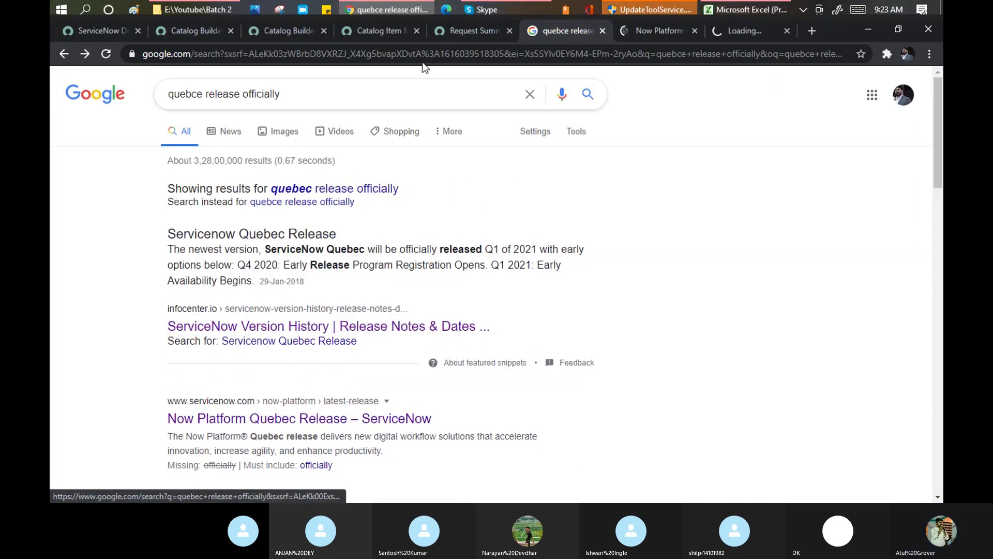
click(738, 30)
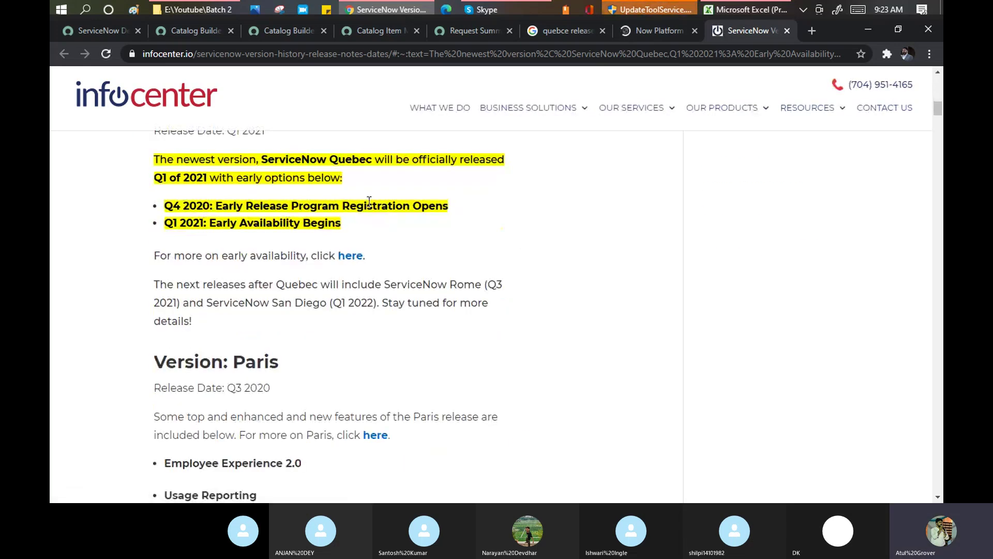
Review the release dates, Paris and Orlando notes and the Platform Product major release roadmap on the reopened version history page
click(232, 196)
scroll(321, 180, down, 6)
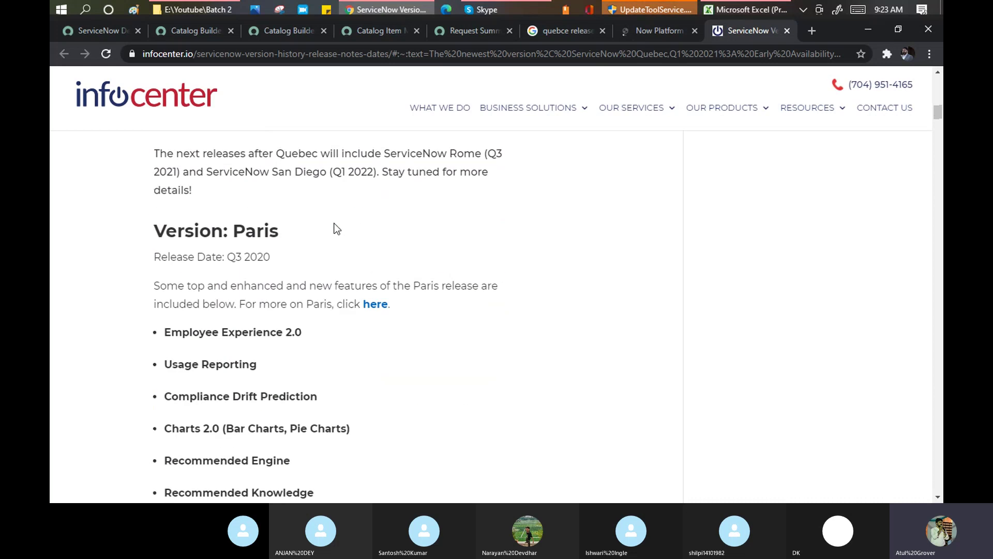
scroll(338, 268, down, 13)
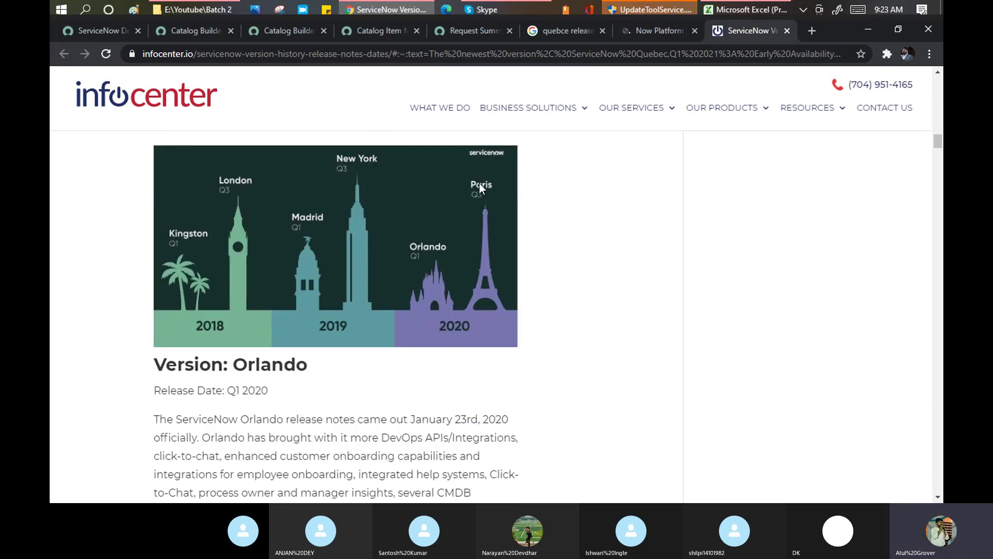
scroll(355, 280, down, 7)
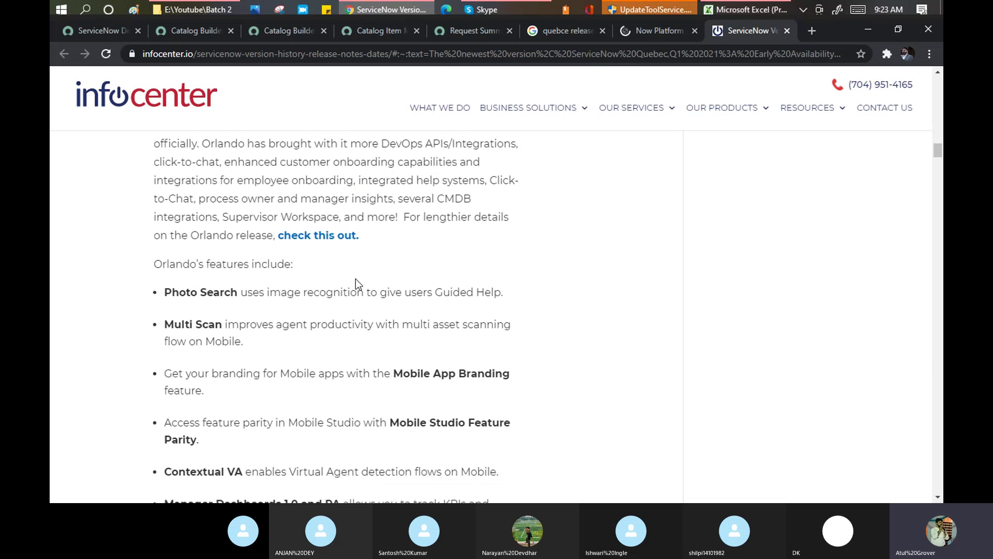
scroll(416, 337, up, 16)
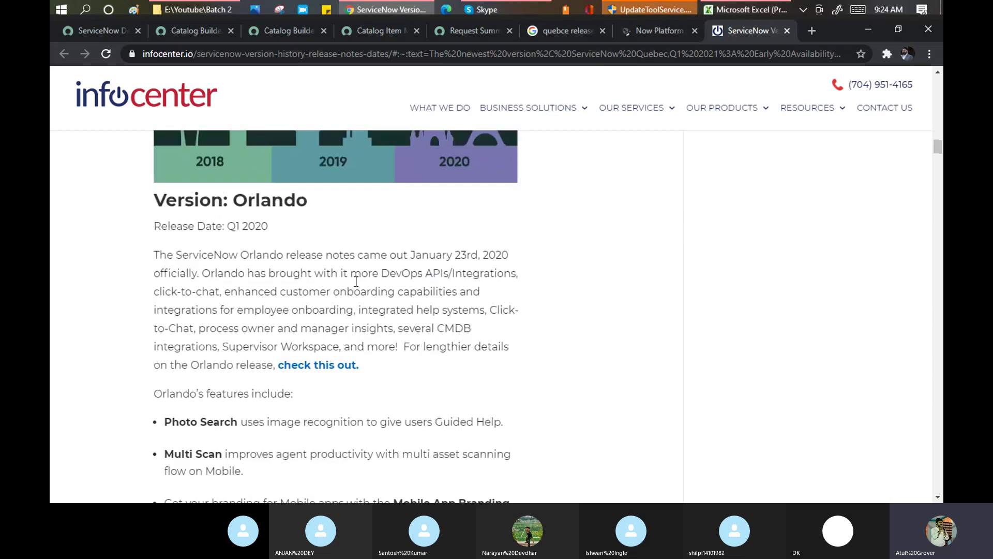
click(671, 29)
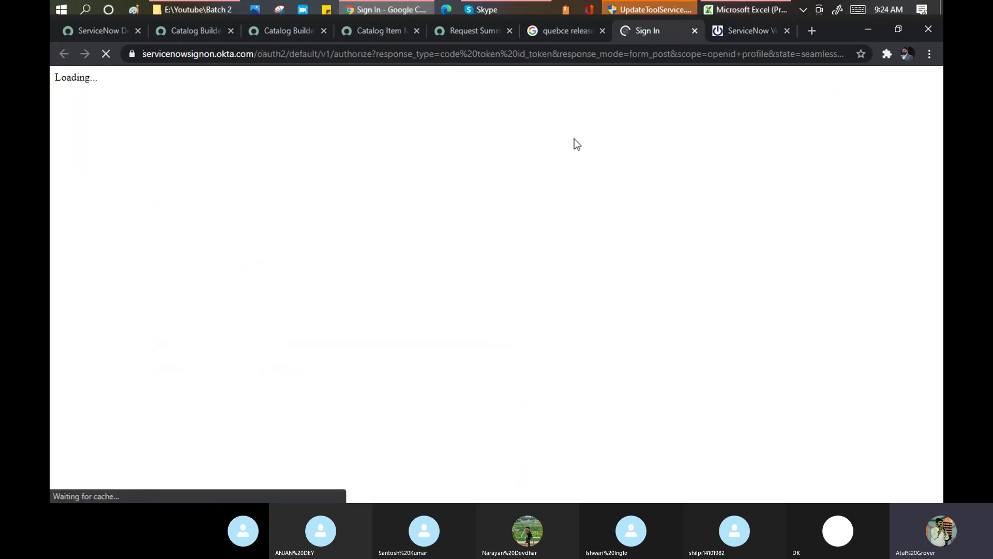
click(737, 30)
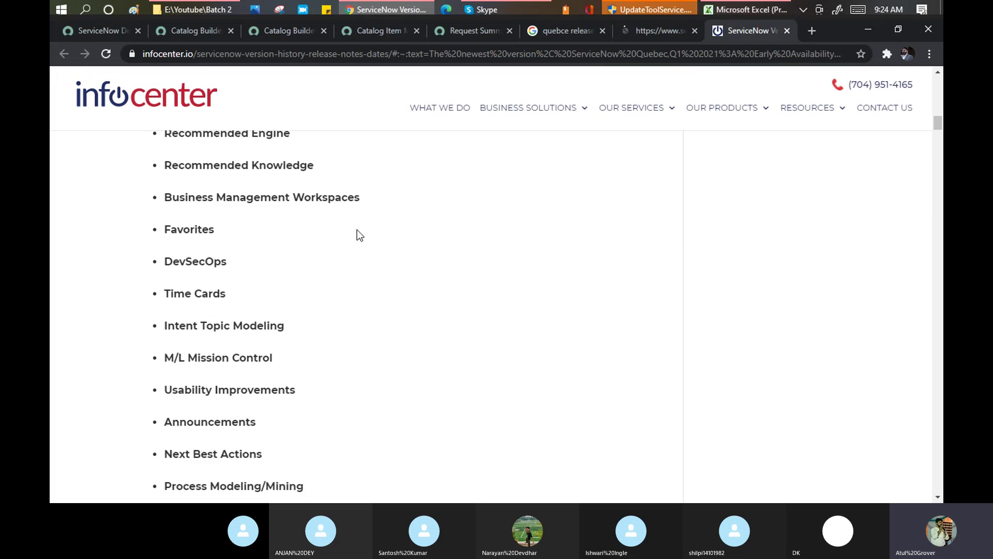
scroll(345, 232, up, 10)
scroll(346, 237, down, 5)
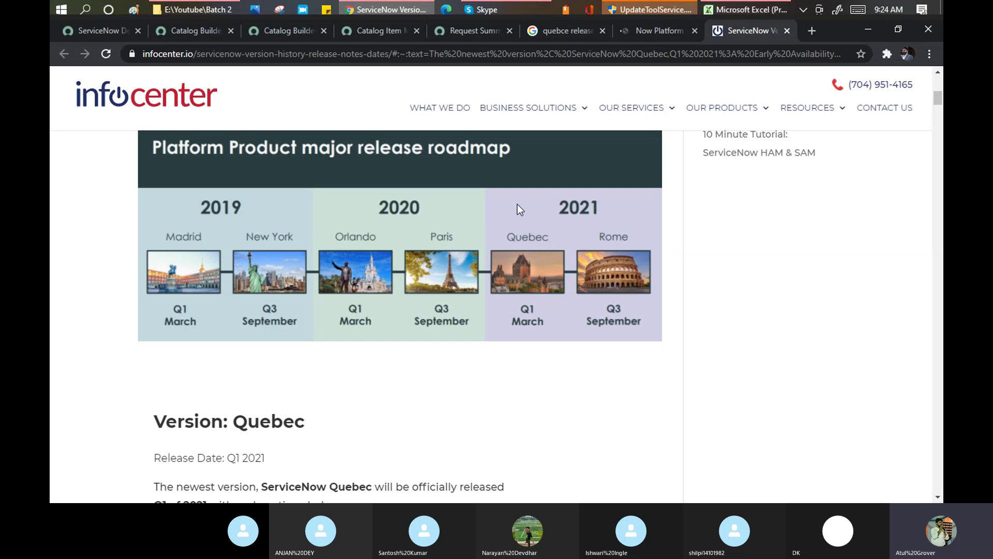
scroll(517, 204, up, 4)
scroll(520, 209, up, 4)
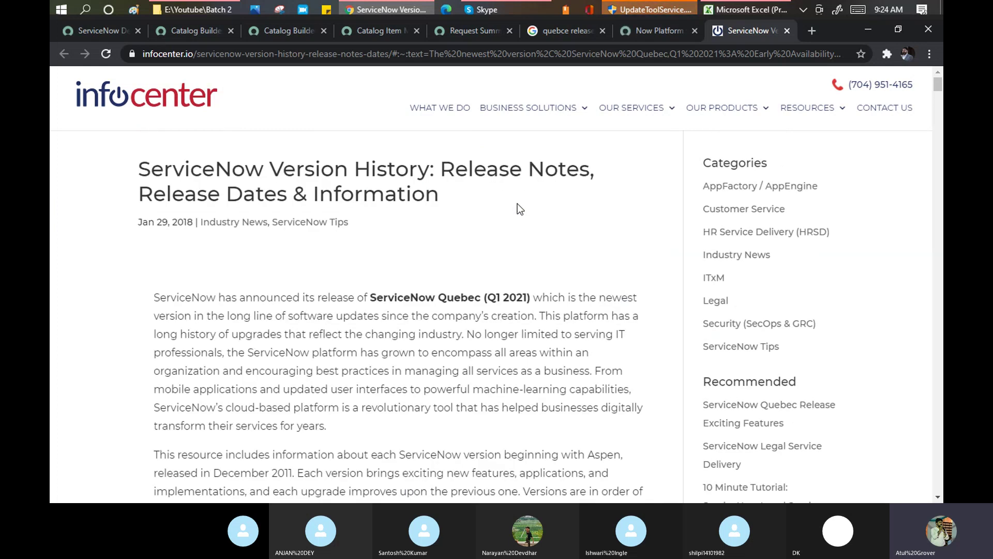
scroll(517, 204, down, 2)
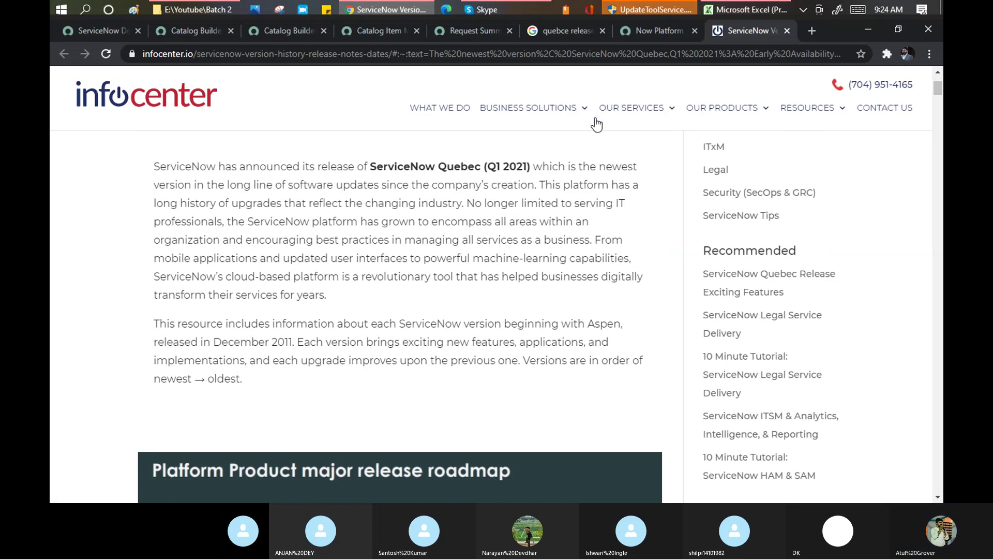
View ServiceNow's What's new in the Quebec release page as far as the Build low-code apps fast section
click(657, 32)
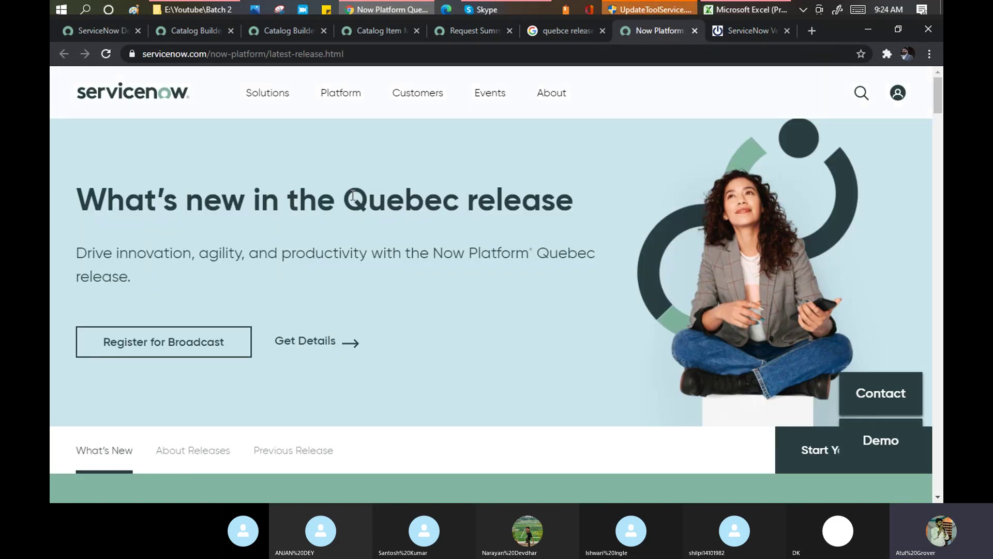
scroll(371, 256, down, 6)
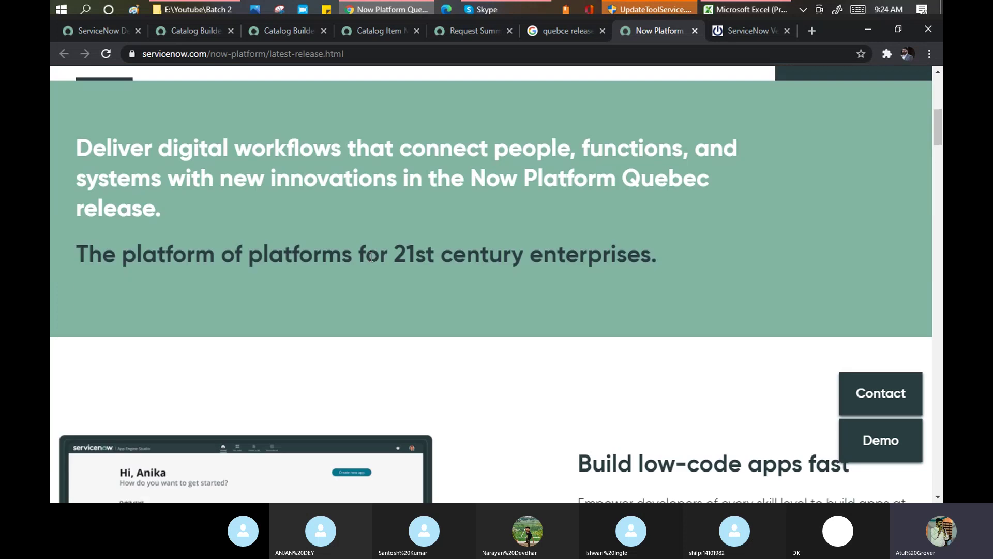
scroll(370, 257, down, 5)
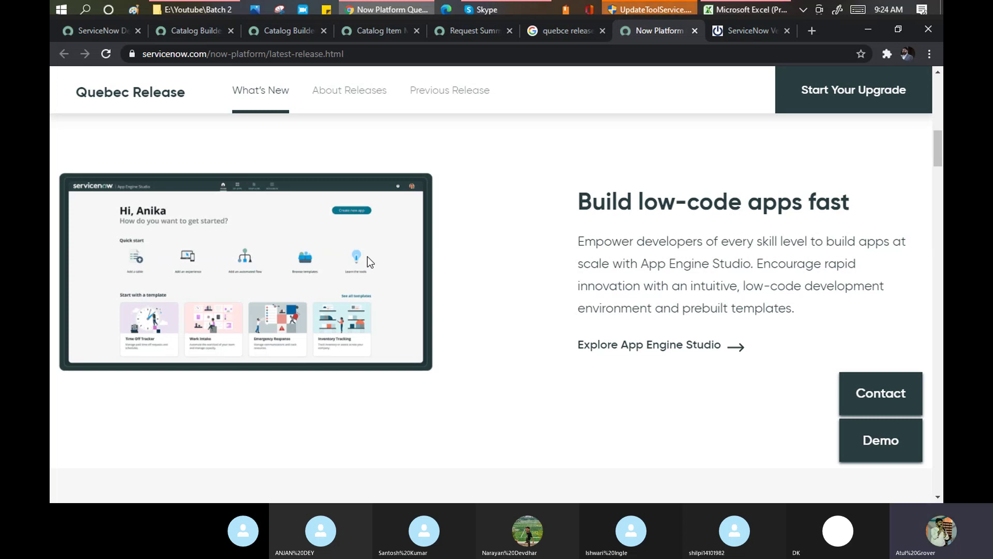
Return to the Catalog Builder Test item record and select its instance web address
click(178, 27)
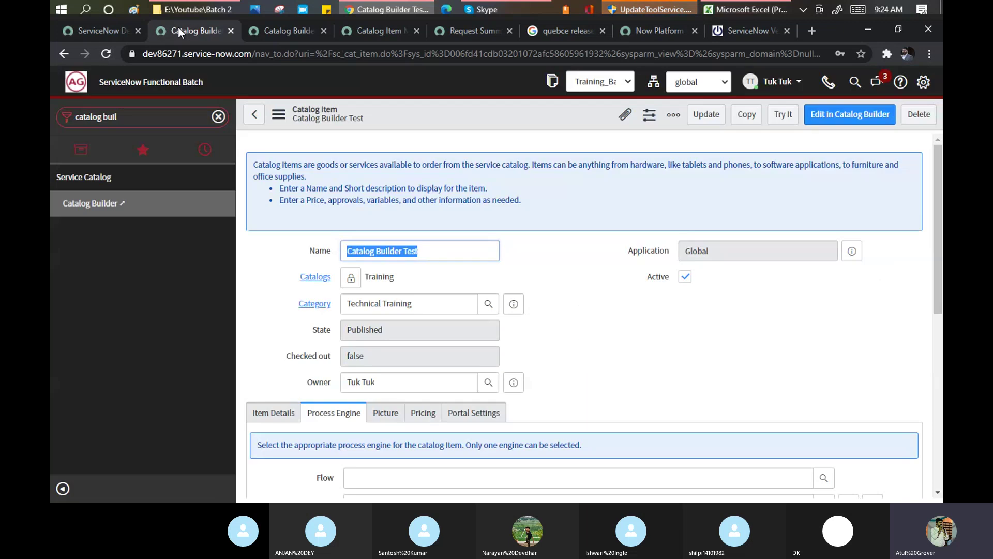
click(139, 54)
drag(139, 53, 181, 57)
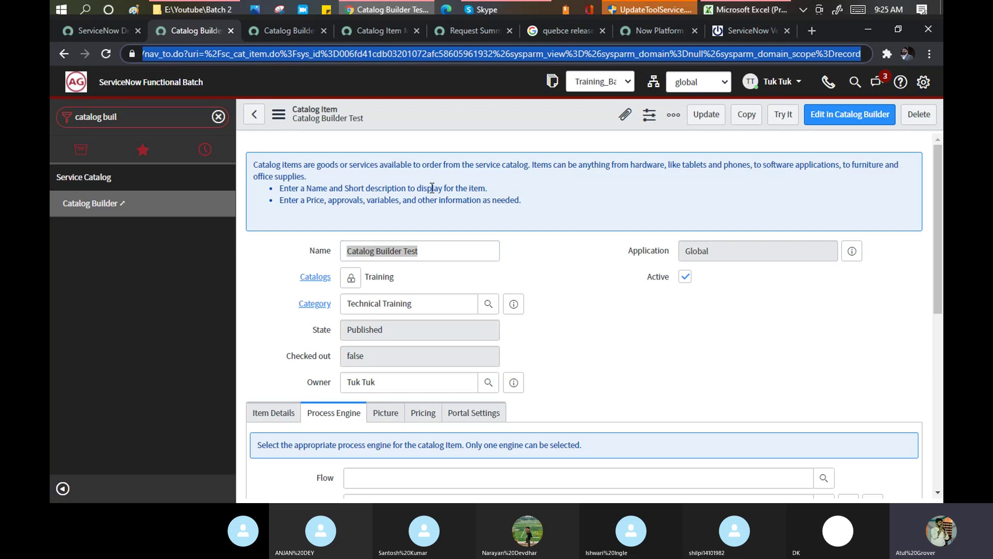
Read the Quebec Release page's About Releases FAQ, the Paris innovations and the resources in Explore the possibilities
click(666, 30)
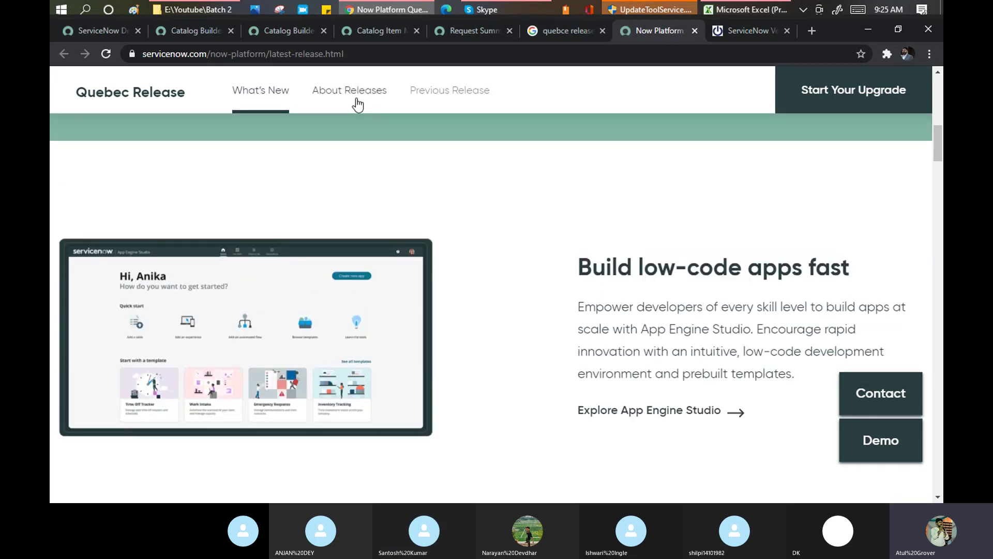
click(357, 102)
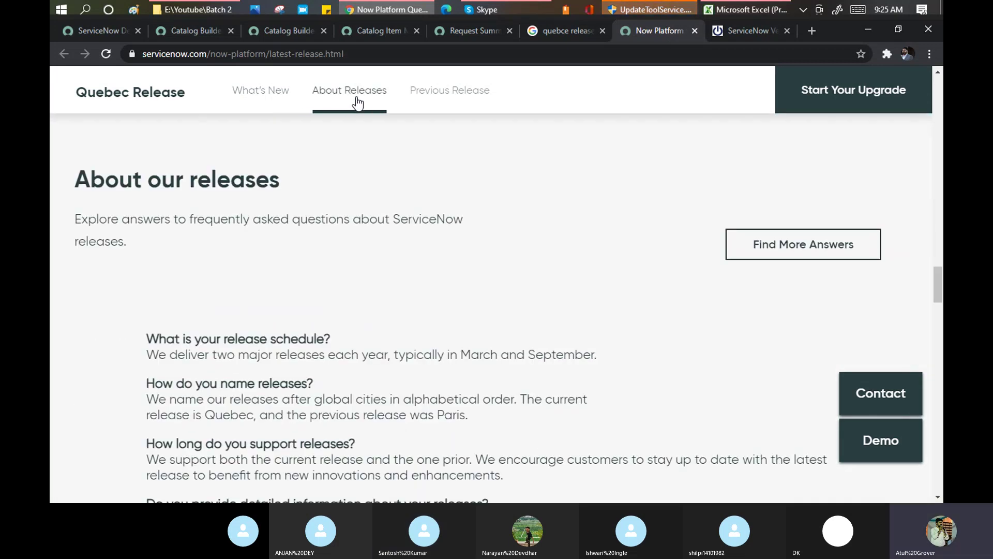
scroll(578, 225, down, 3)
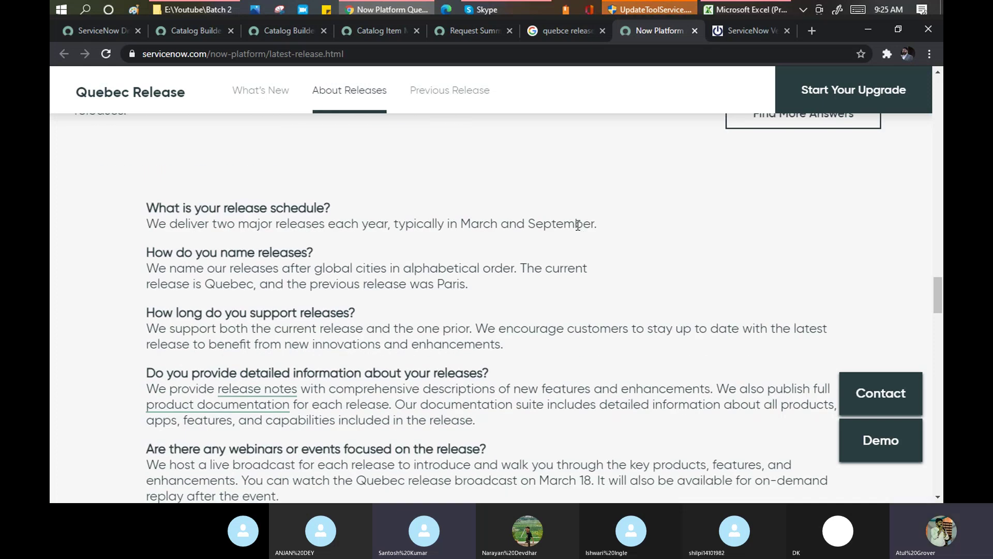
scroll(578, 225, down, 5)
scroll(577, 227, down, 7)
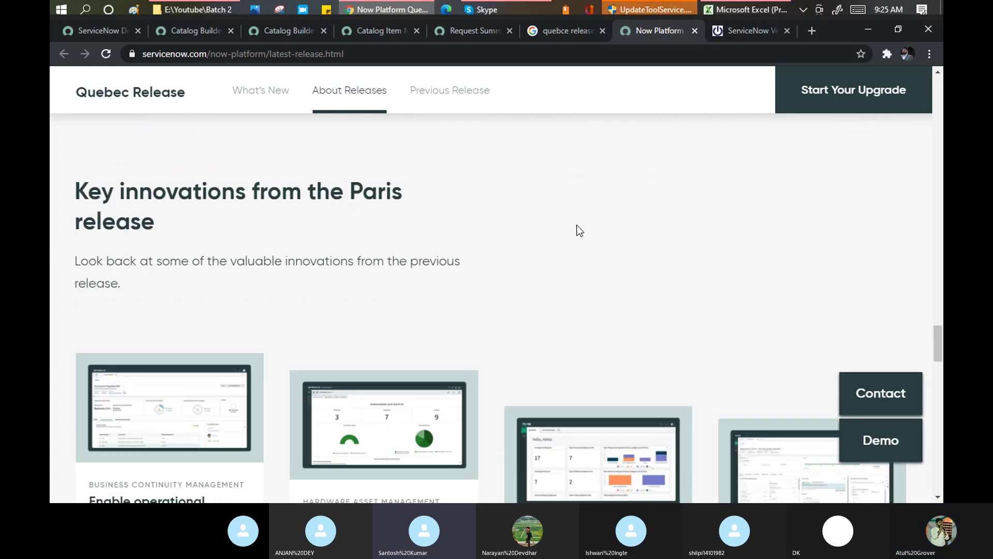
scroll(576, 228, down, 6)
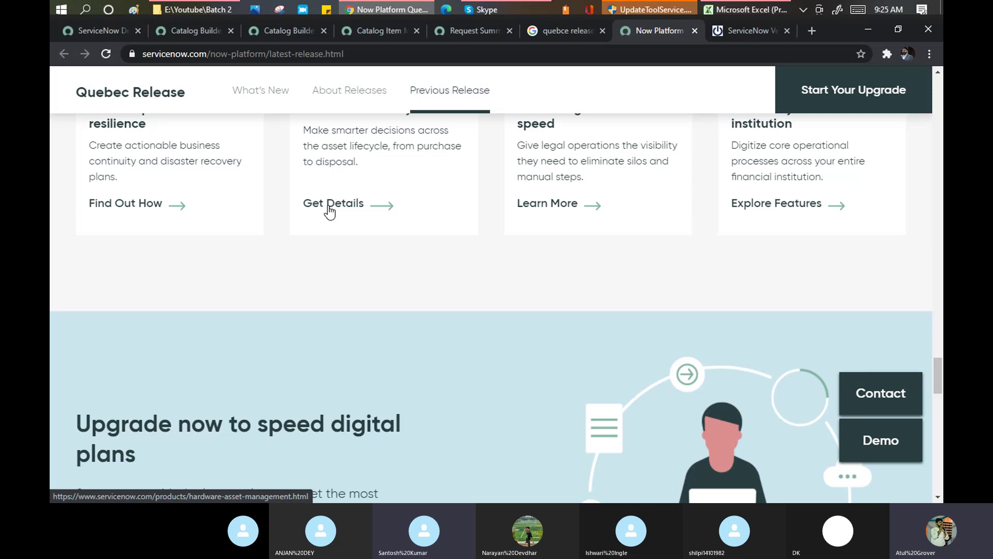
scroll(327, 209, down, 5)
scroll(328, 210, down, 4)
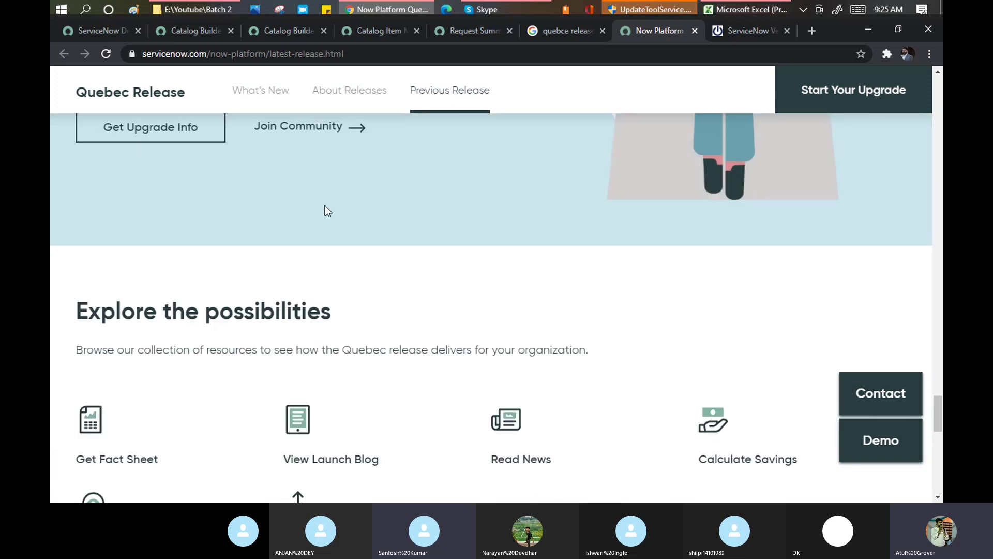
scroll(362, 220, down, 6)
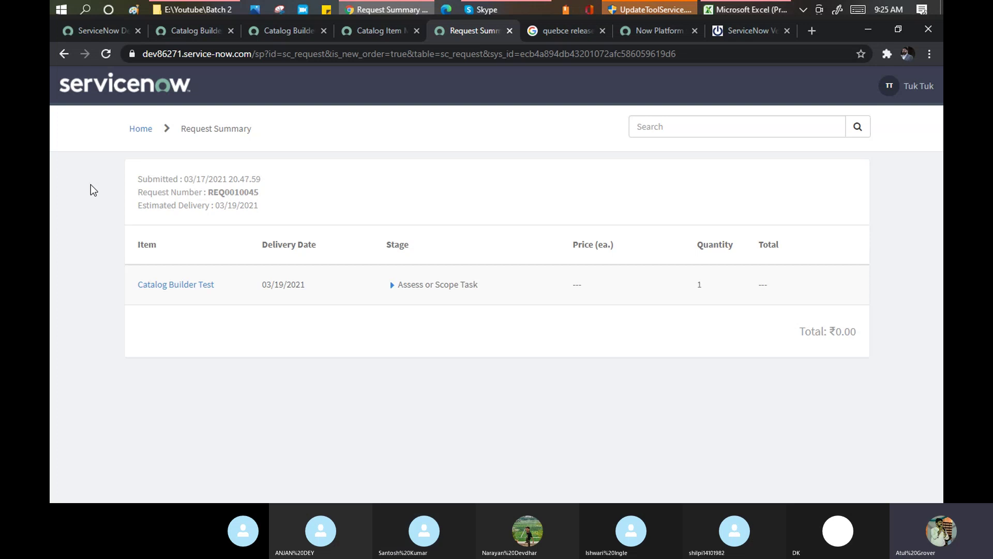
Return to the Catalog Builder Test item in Catalog Builder and review its fulfillment method
click(368, 32)
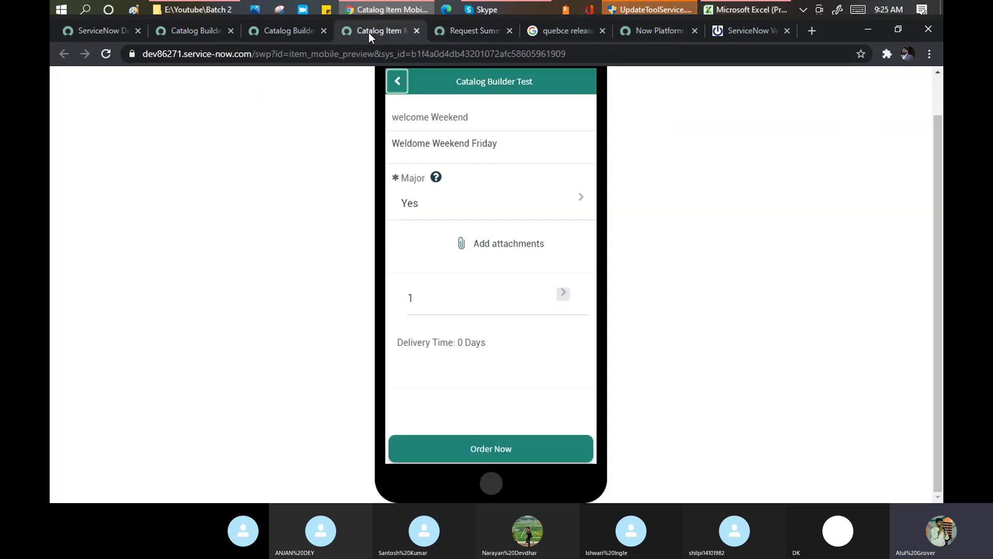
click(279, 39)
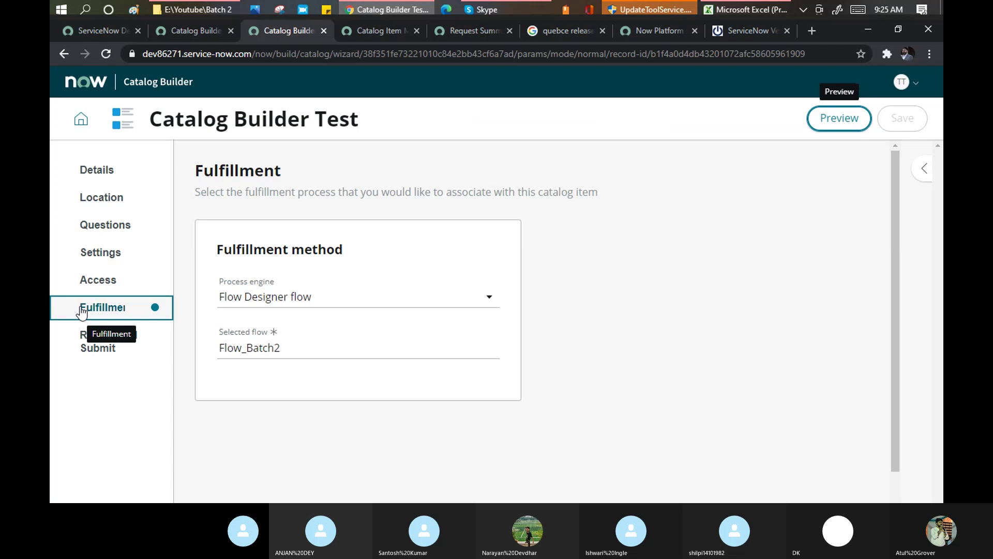
scroll(673, 263, down, 1)
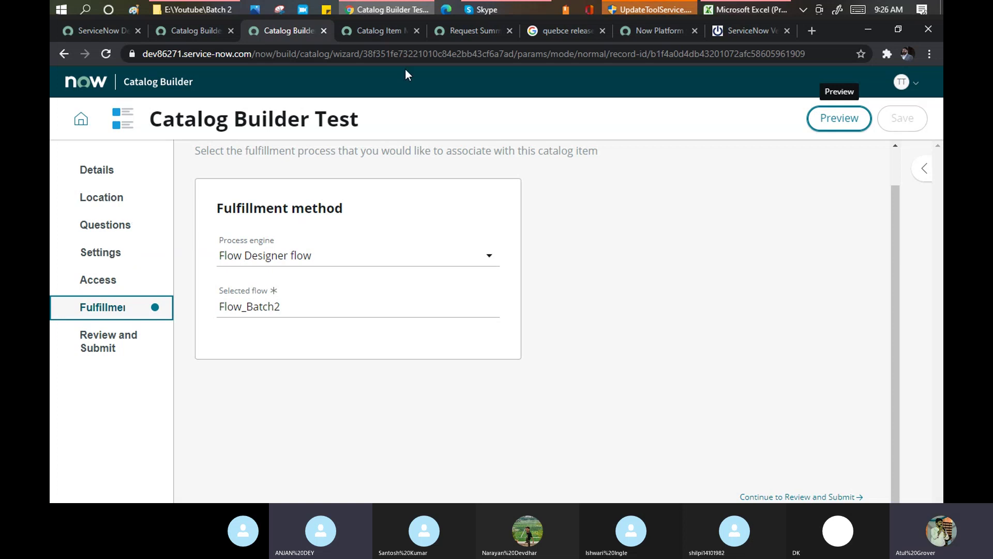
View the Catalog Builder Test item record and its mobile preview, and switch to the Skype training call
click(185, 30)
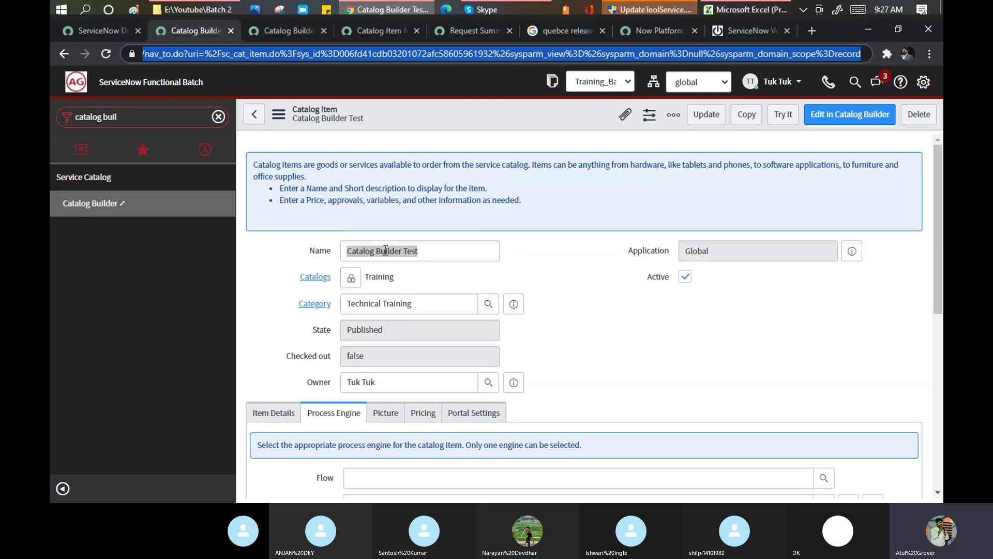
click(383, 32)
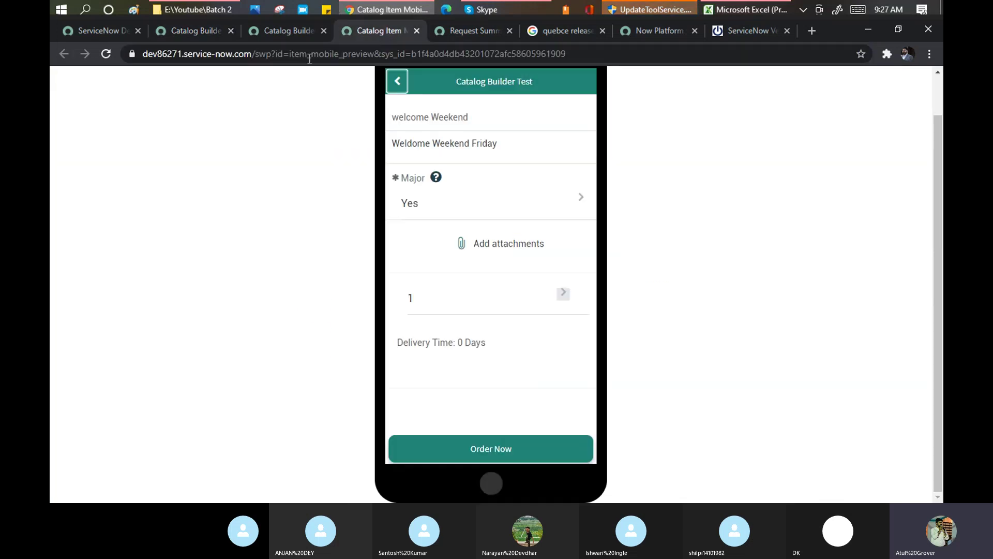
click(191, 32)
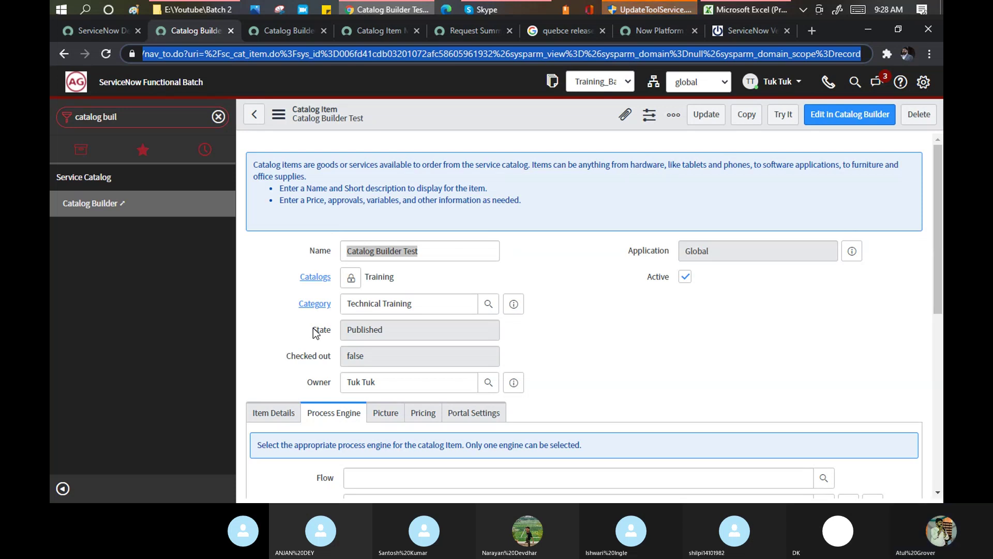
click(516, 7)
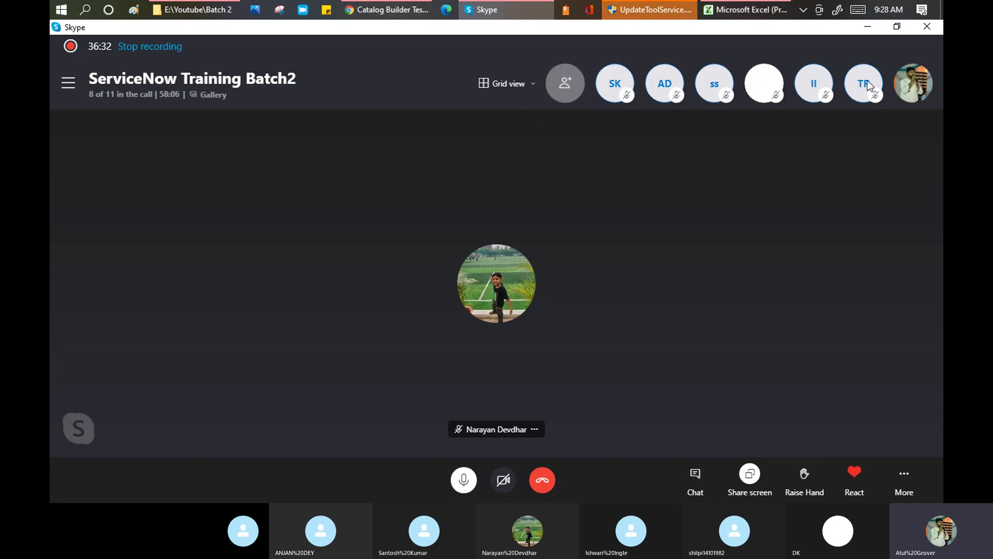
Switch back to Chrome and review the catalog item record's process engine settings and its list of variables
click(402, 12)
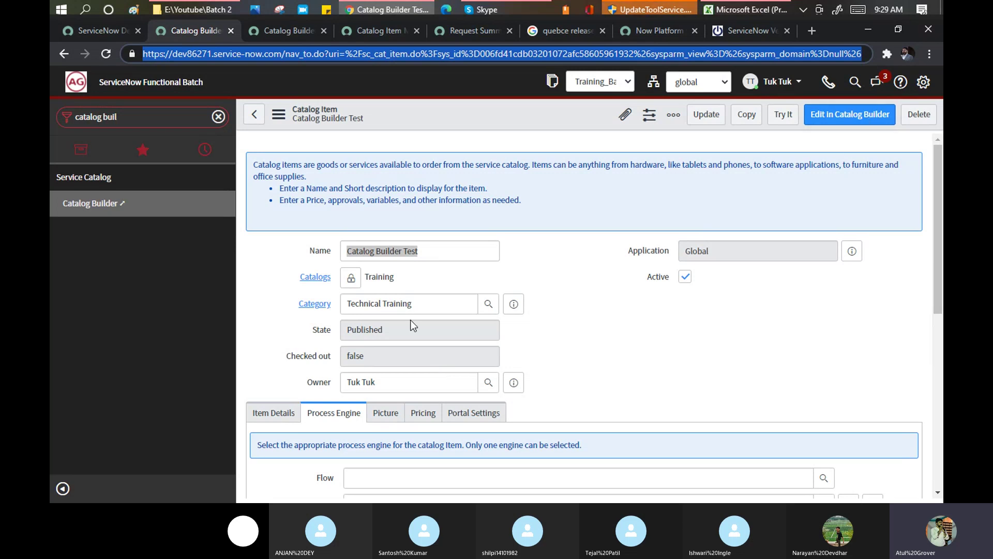
scroll(616, 310, down, 3)
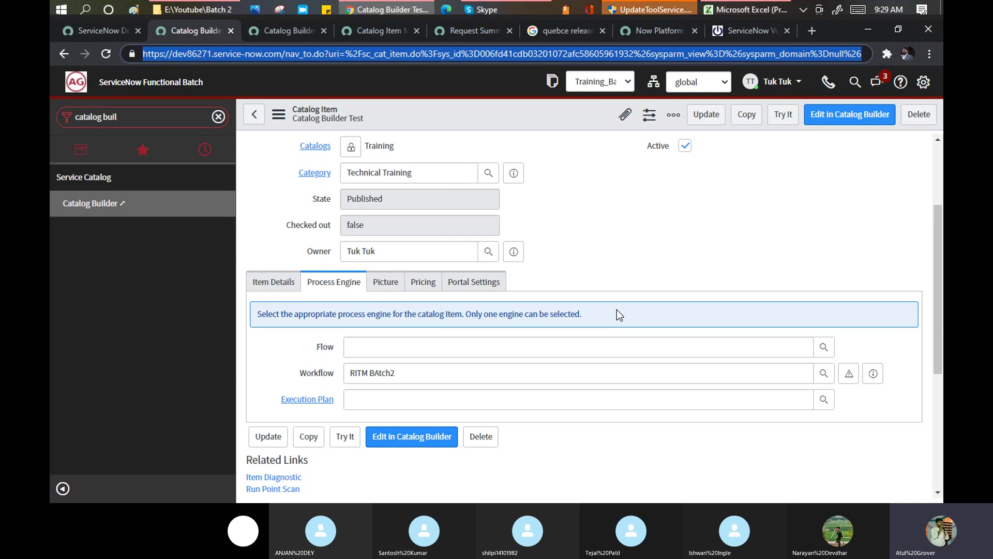
scroll(623, 291, down, 5)
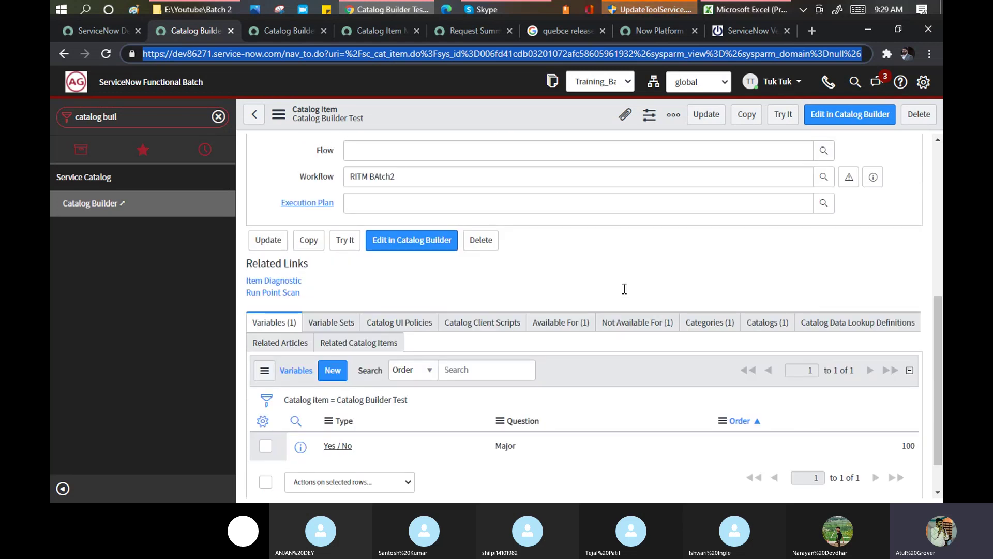
Revisit the mobile preview of the Catalog Builder Test item and switch to the Skype training call
click(288, 29)
click(365, 32)
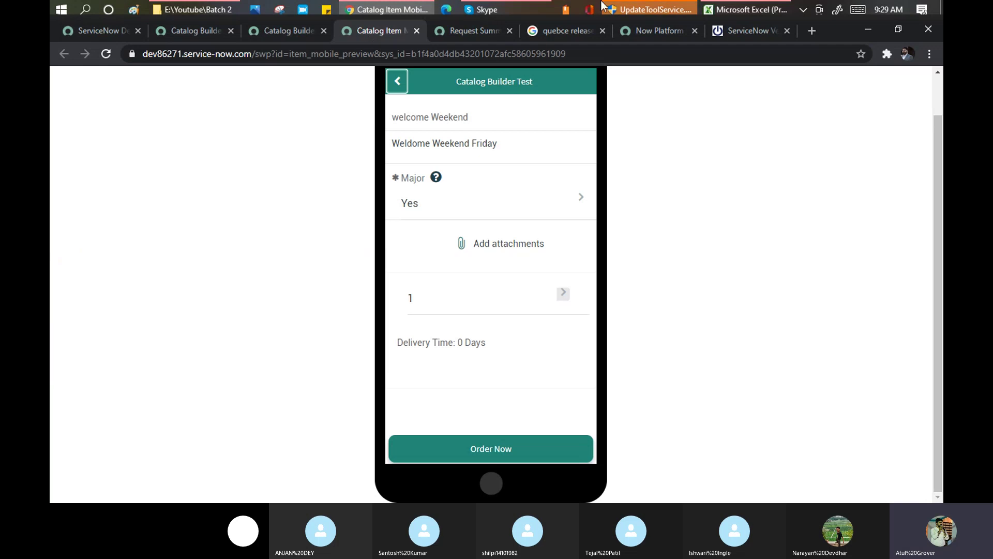
click(519, 10)
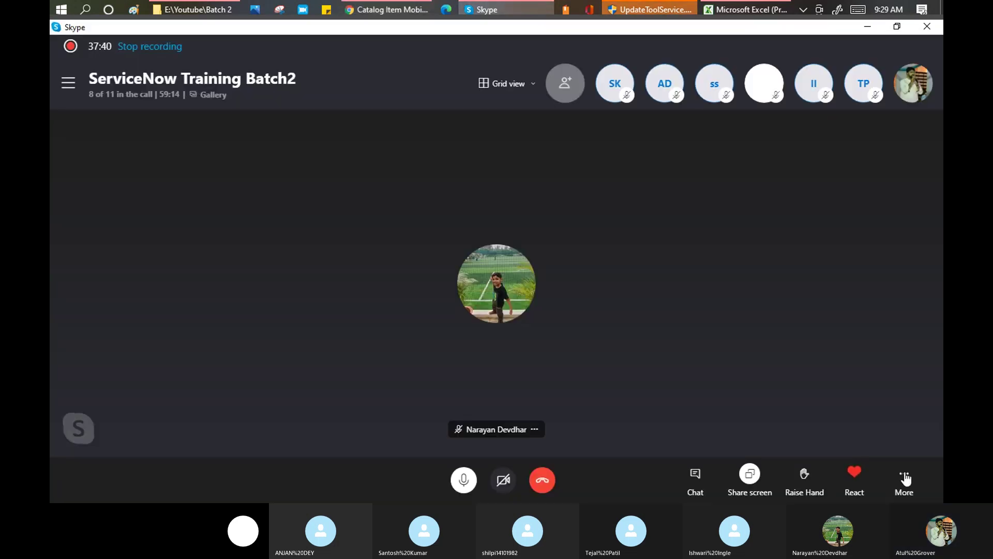